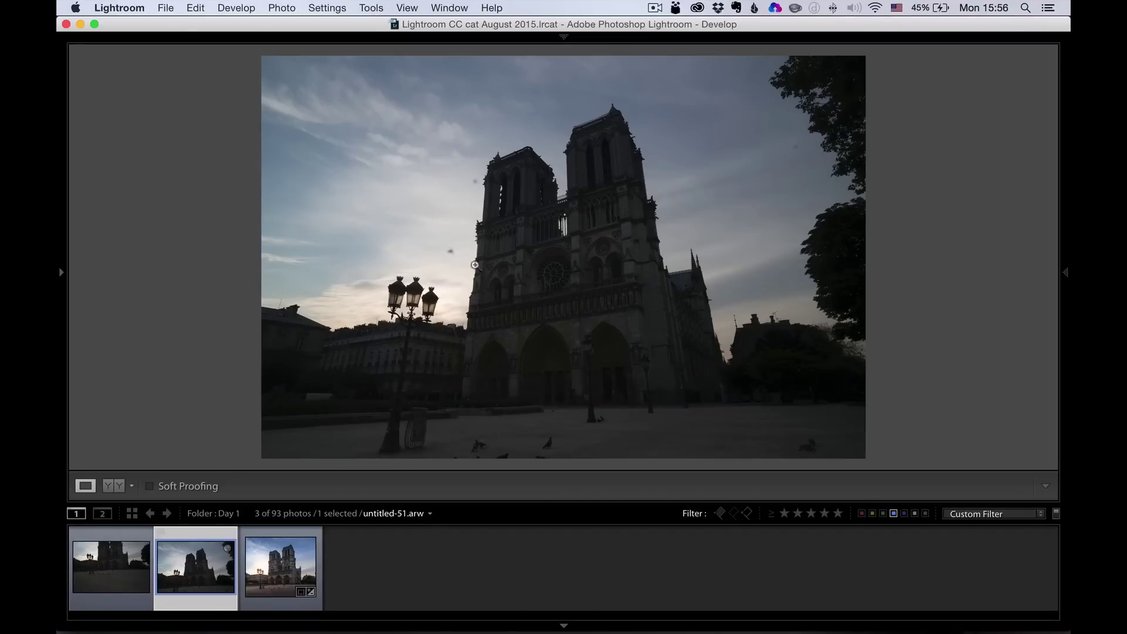
- Start a panorama merge of untitled-50.arw and untitled-51.arw
left_click(95, 567)
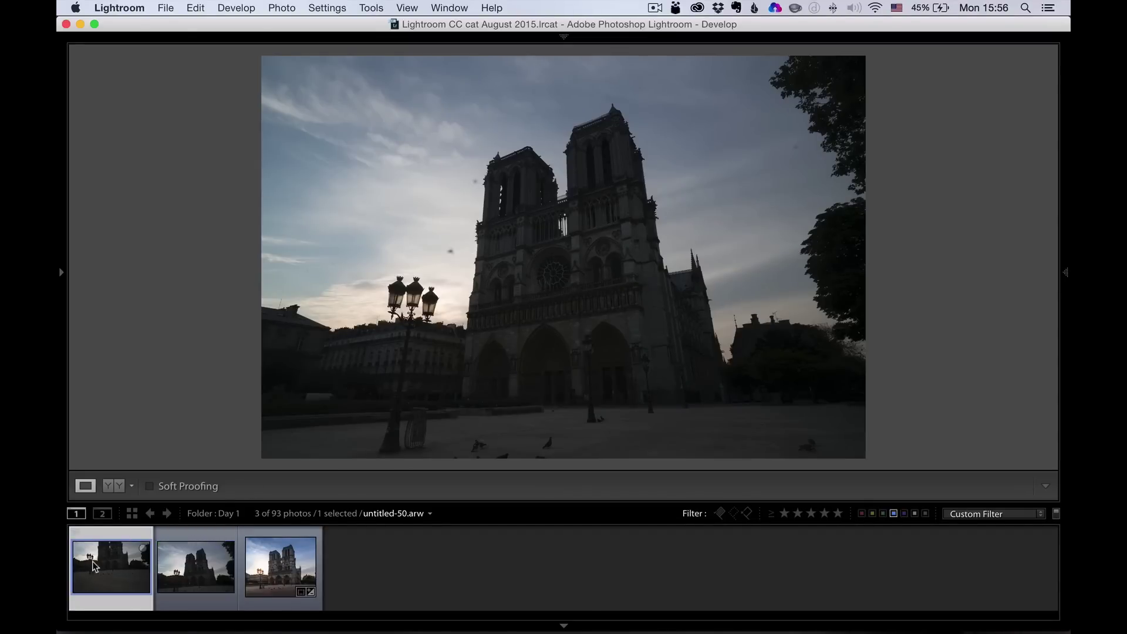
left_click(208, 570, "super")
right_click(208, 570)
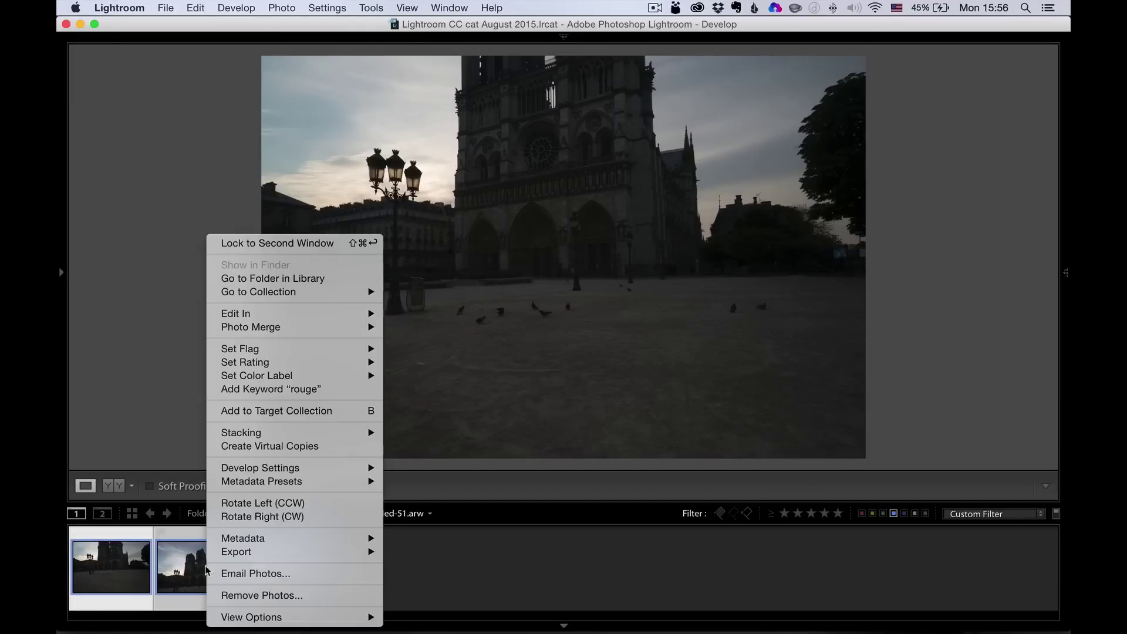
mouse_move(297, 329)
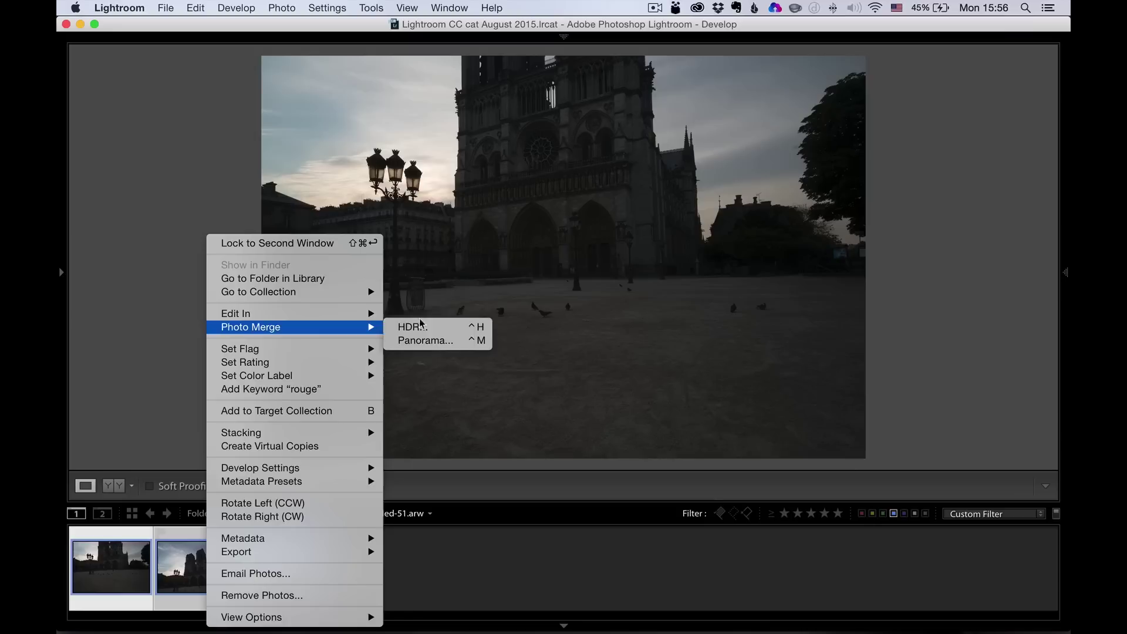
left_click(425, 340)
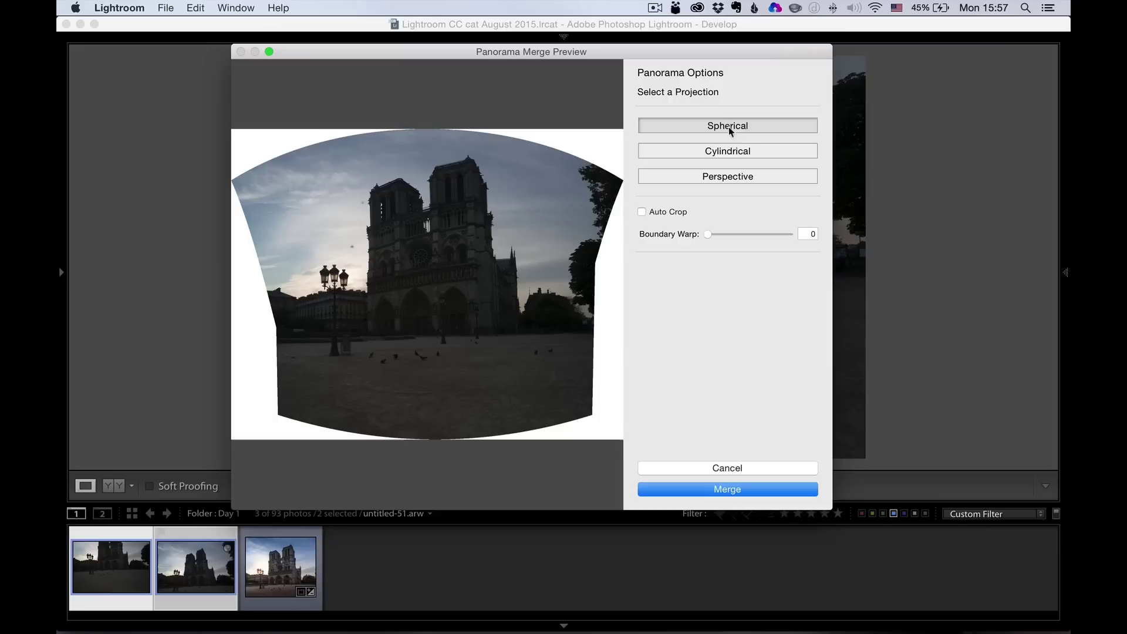
- Preview the Cylindrical, Perspective and Spherical projections of the panorama and cancel the merge
left_click(744, 156)
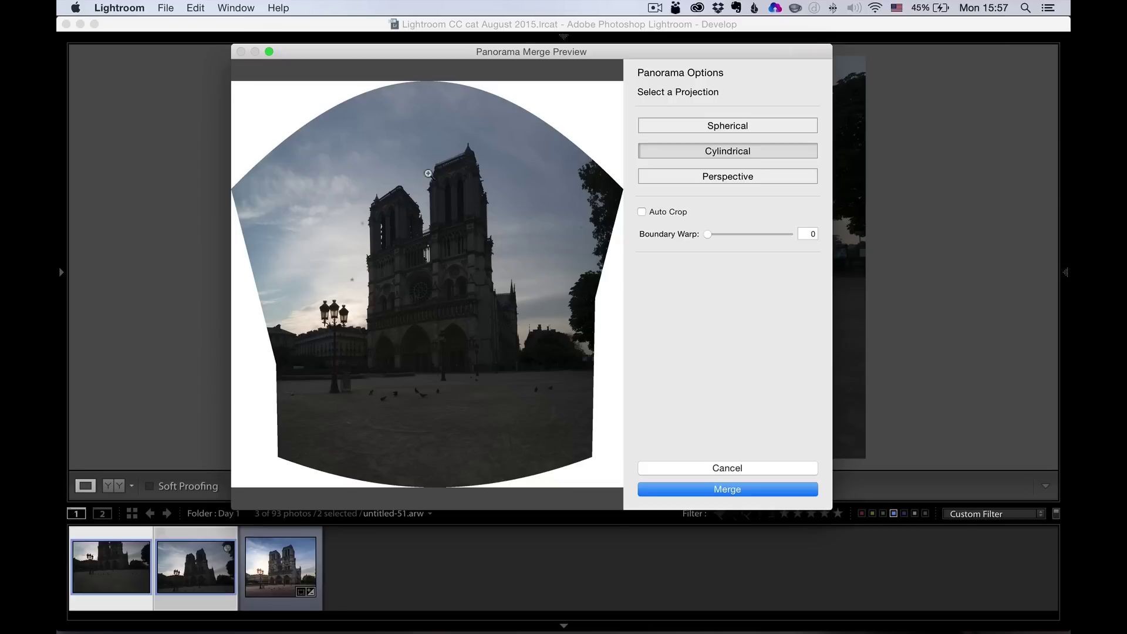
left_click(732, 176)
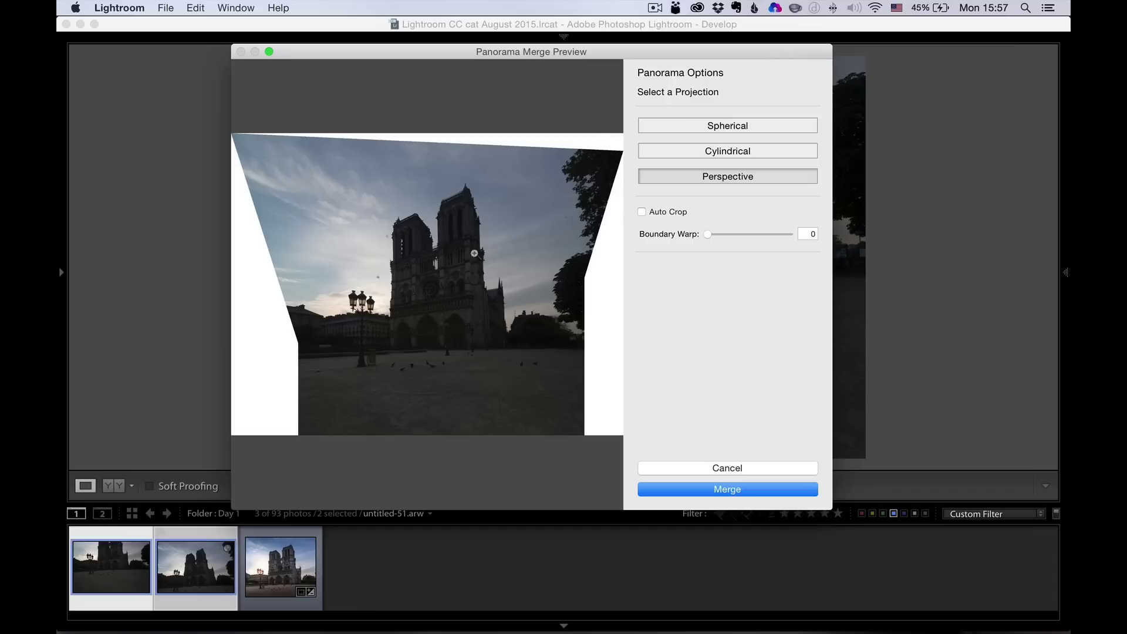
left_click(745, 128)
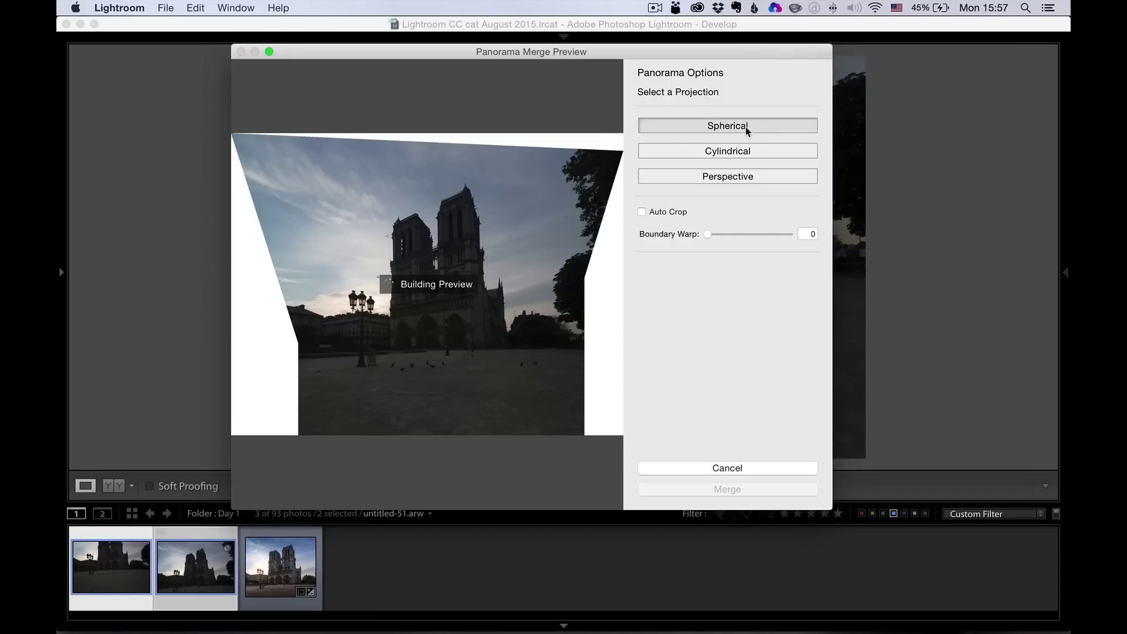
left_click(723, 468)
- Select the merged panorama untitled-50-Pano.dng and reset all of its develop adjustments
left_click(308, 578)
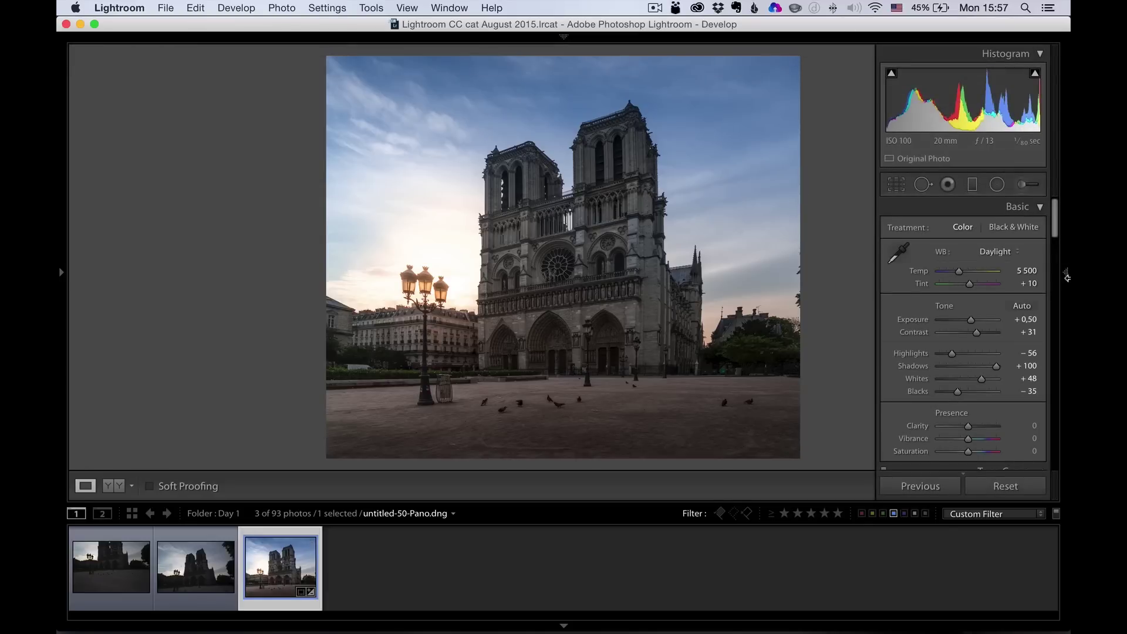
left_click(1066, 277)
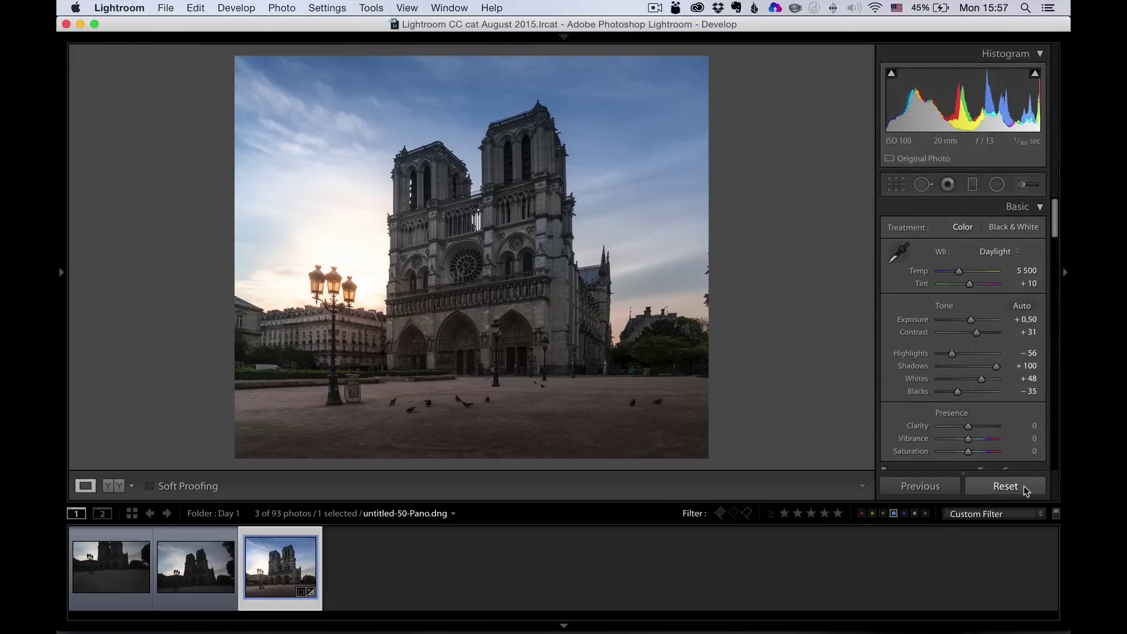
left_click(1004, 486)
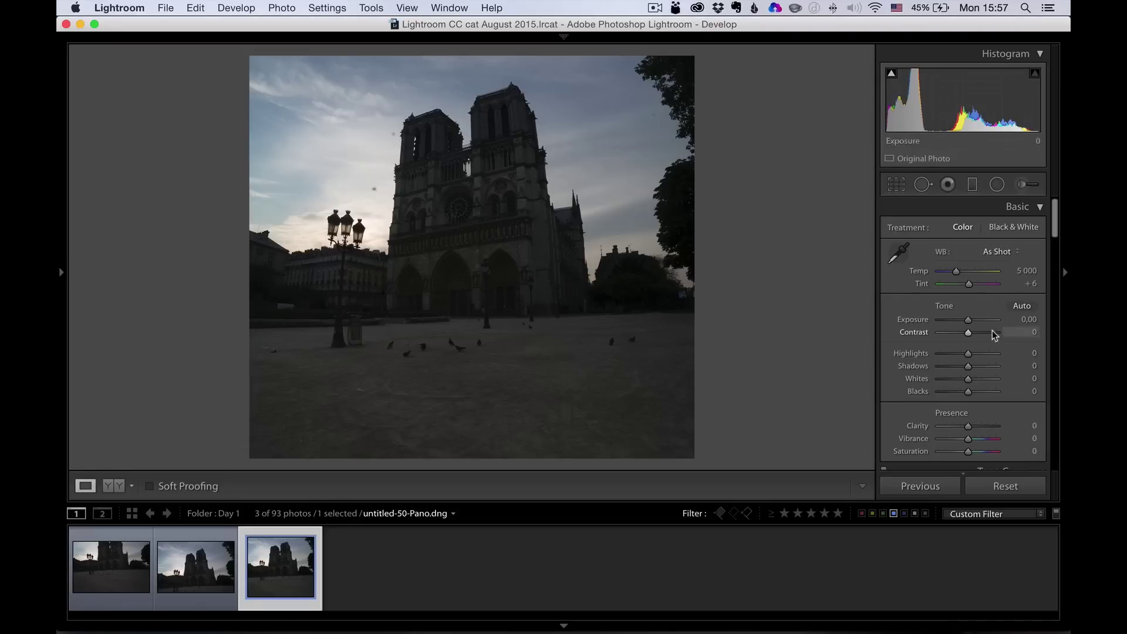
- Set the panorama's Shadows to +100 and Highlights to −67, checking the sky around the street lamps up close
left_click_drag(971, 366, 925, 355)
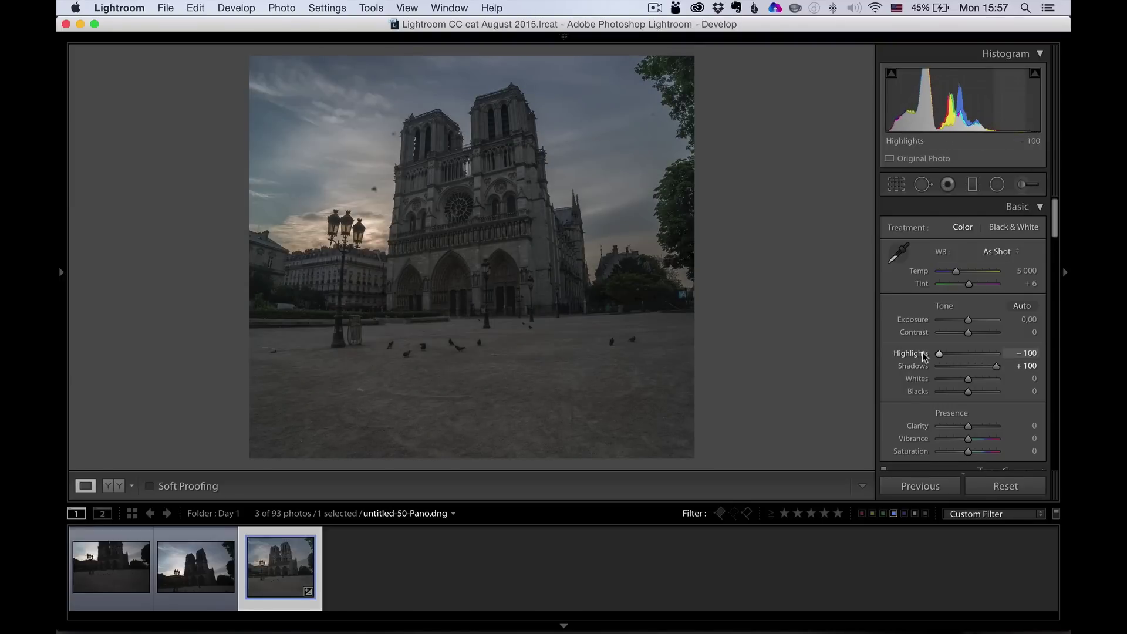
left_click(361, 215)
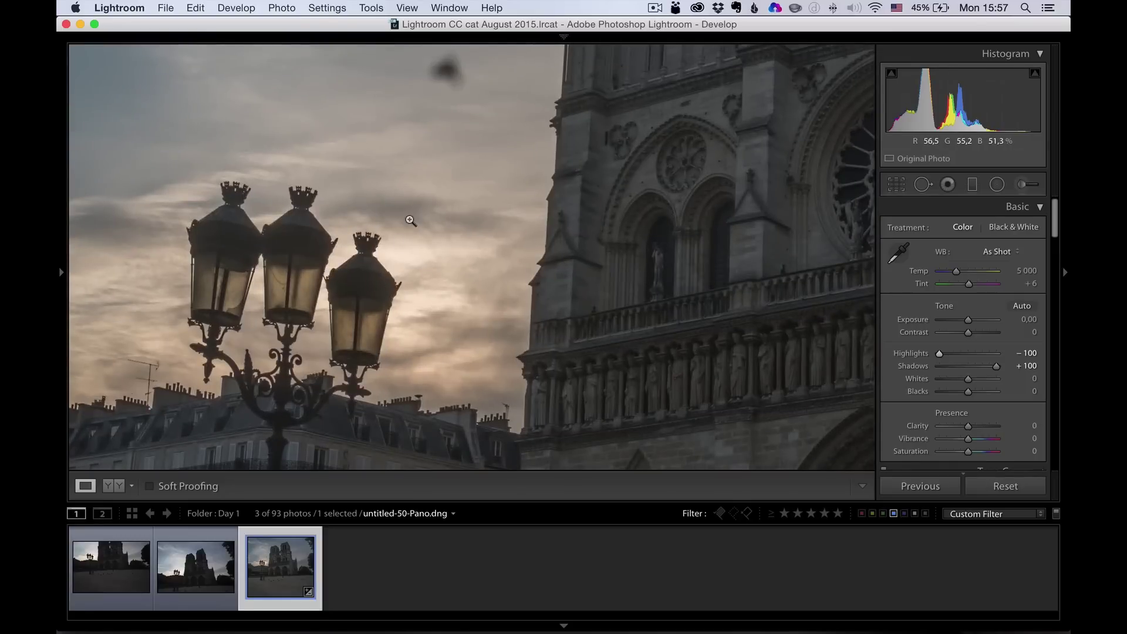
left_click(413, 218)
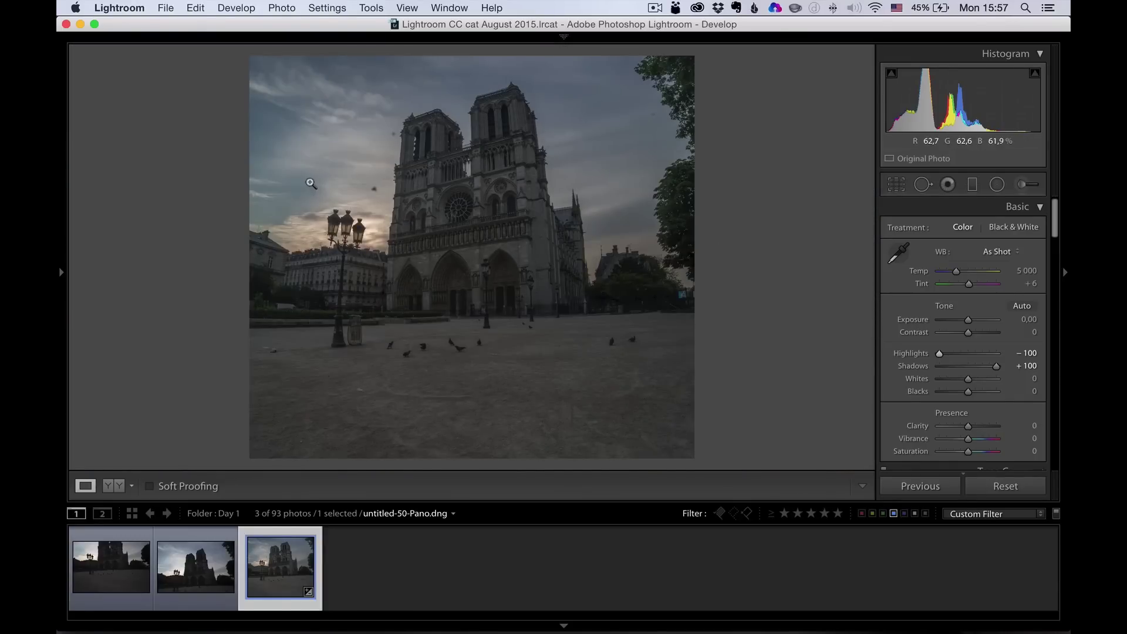
left_click_drag(938, 353, 949, 352)
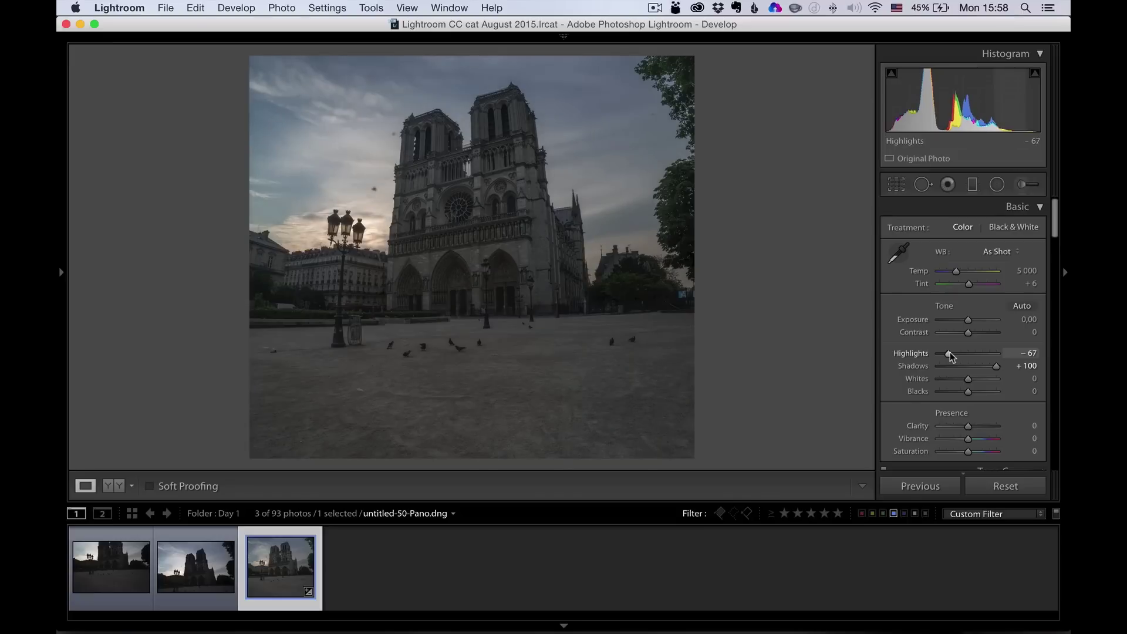
- Set the Blacks to −20 and the Whites to +25, using the clipping preview to check the shadows
mouse_move(967, 391)
left_mouse_down()
mouse_move(953, 397)
mouse_move(983, 379)
left_mouse_up()
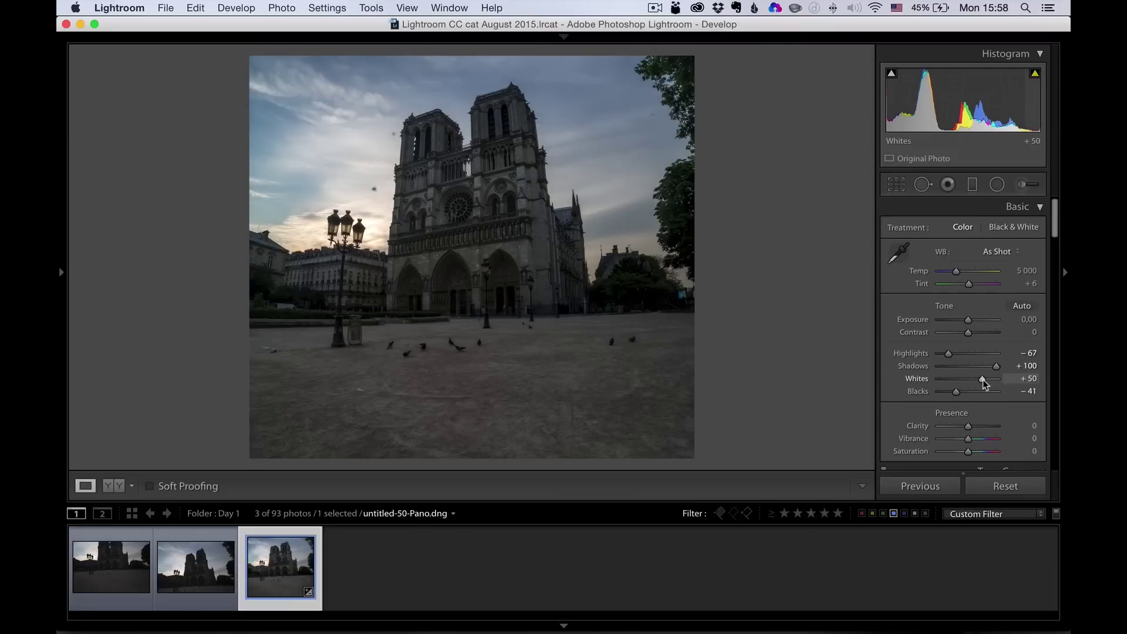
key("alt")
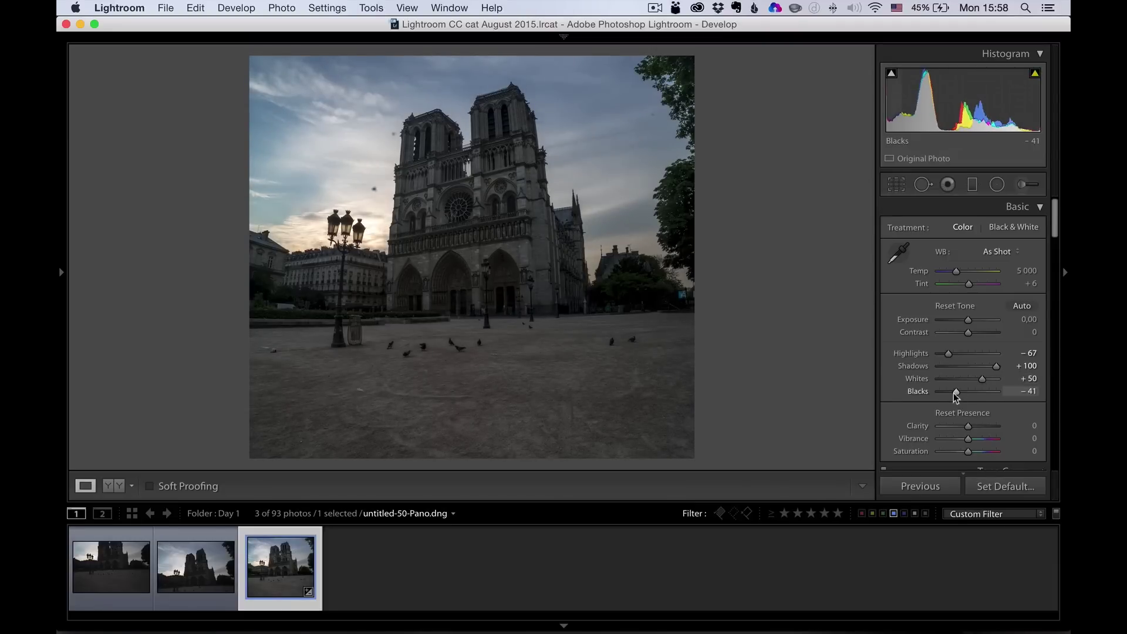
left_click_drag(954, 388, 955, 389)
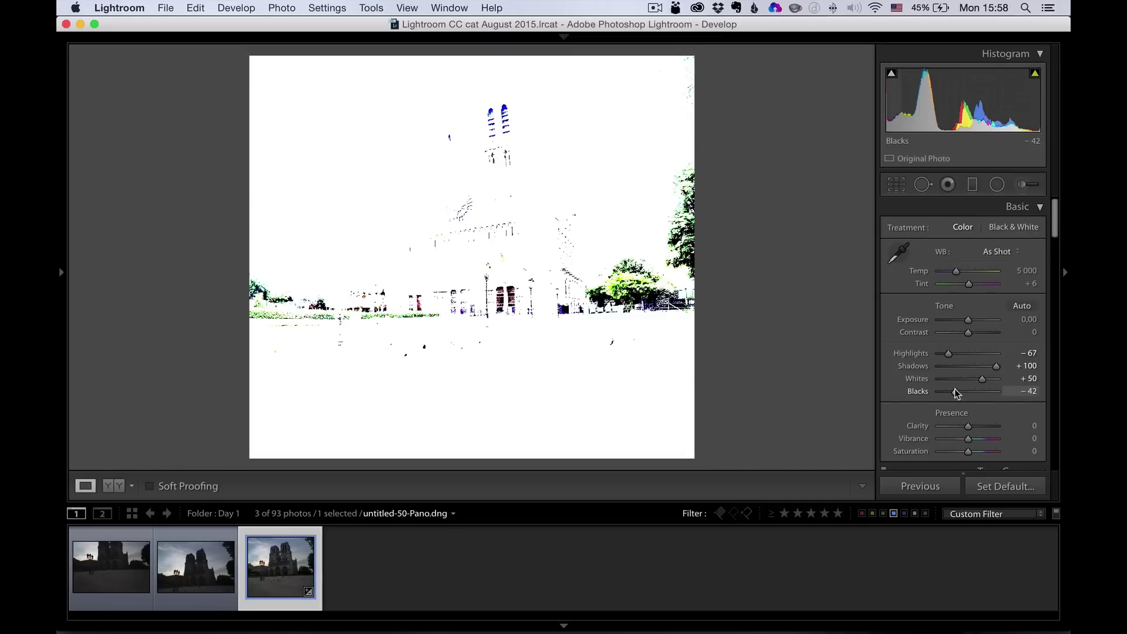
mouse_move(955, 388)
left_mouse_down()
mouse_move(984, 379)
mouse_move(973, 380)
left_mouse_up()
key("alt")
key("alt")
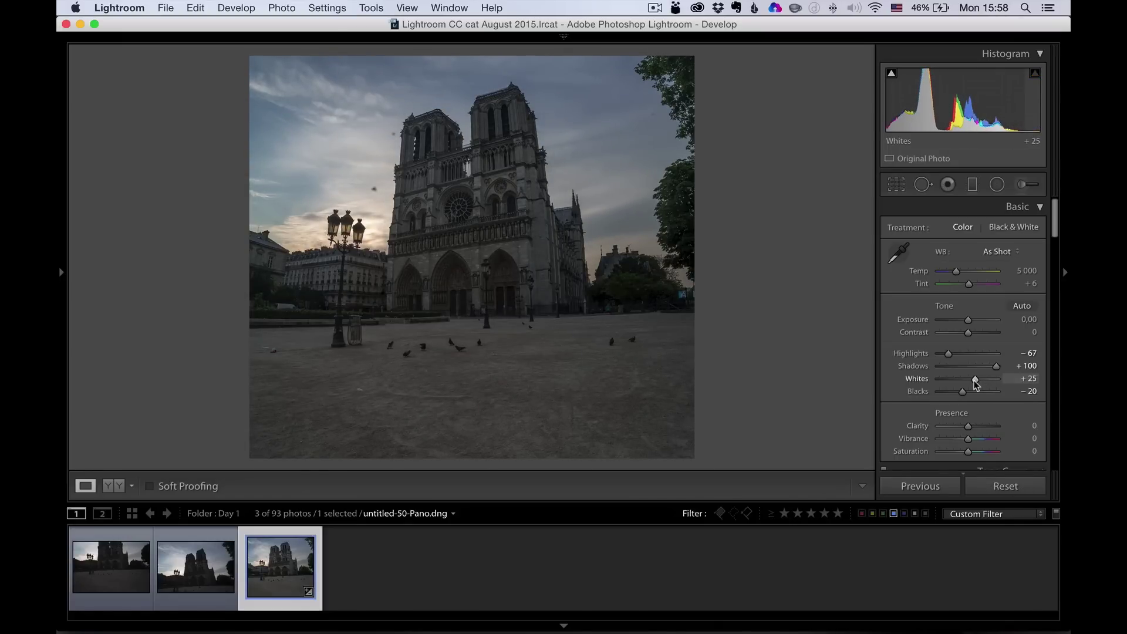
- Try the Auto, Level, Vertical and Full Upright corrections on the cathedral and turn Upright off again
left_click_drag(1057, 227, 1056, 381)
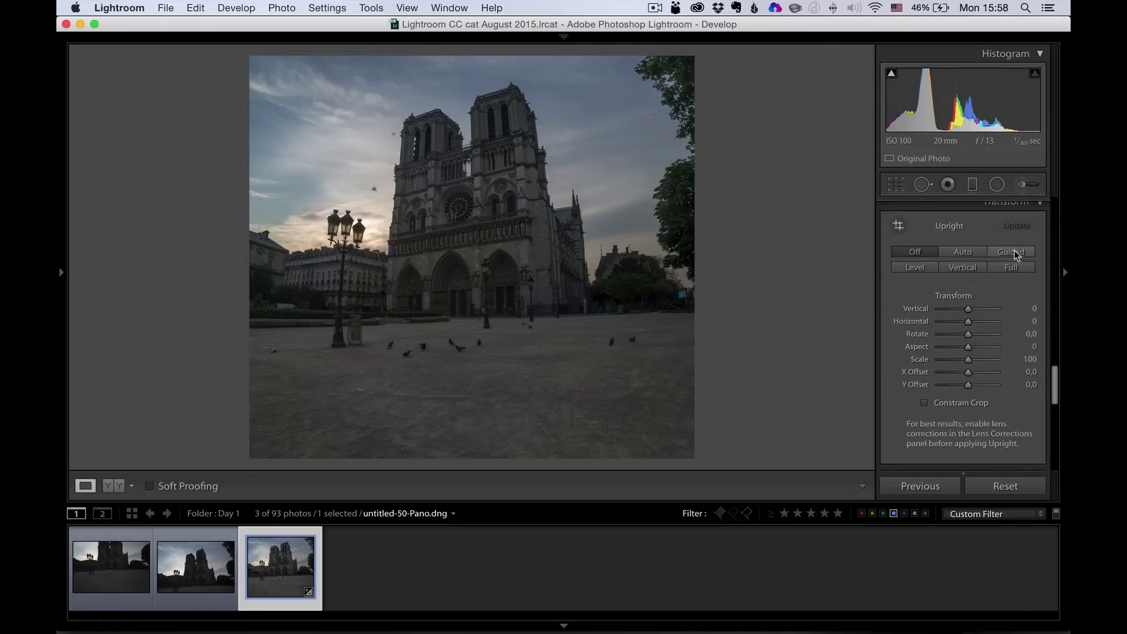
left_click(959, 252)
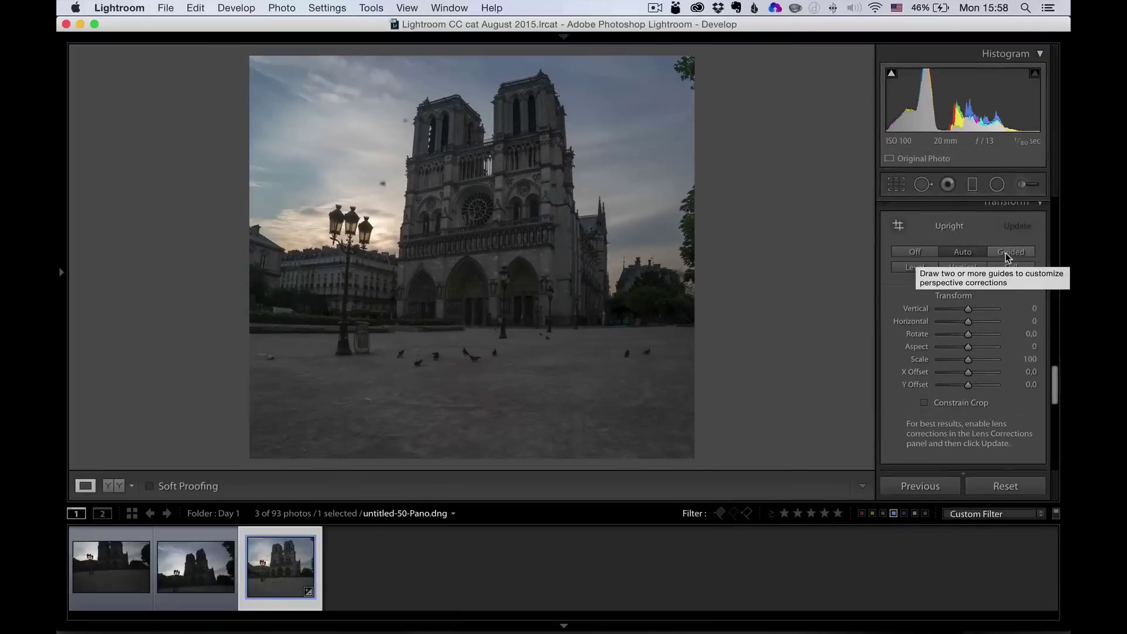
left_click(911, 269)
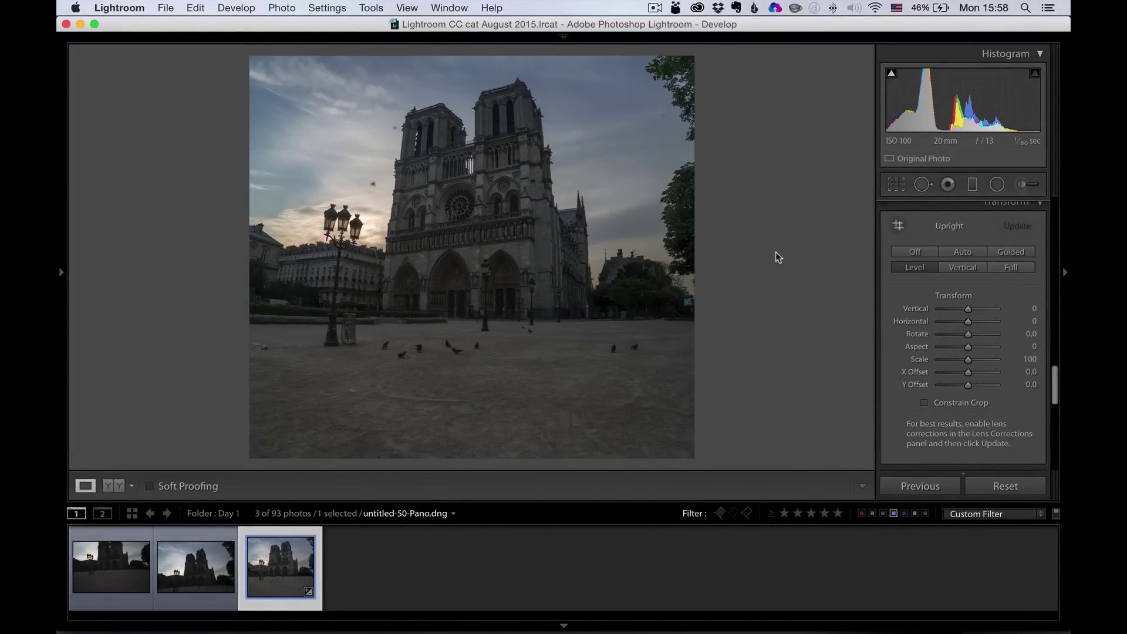
left_click(963, 268)
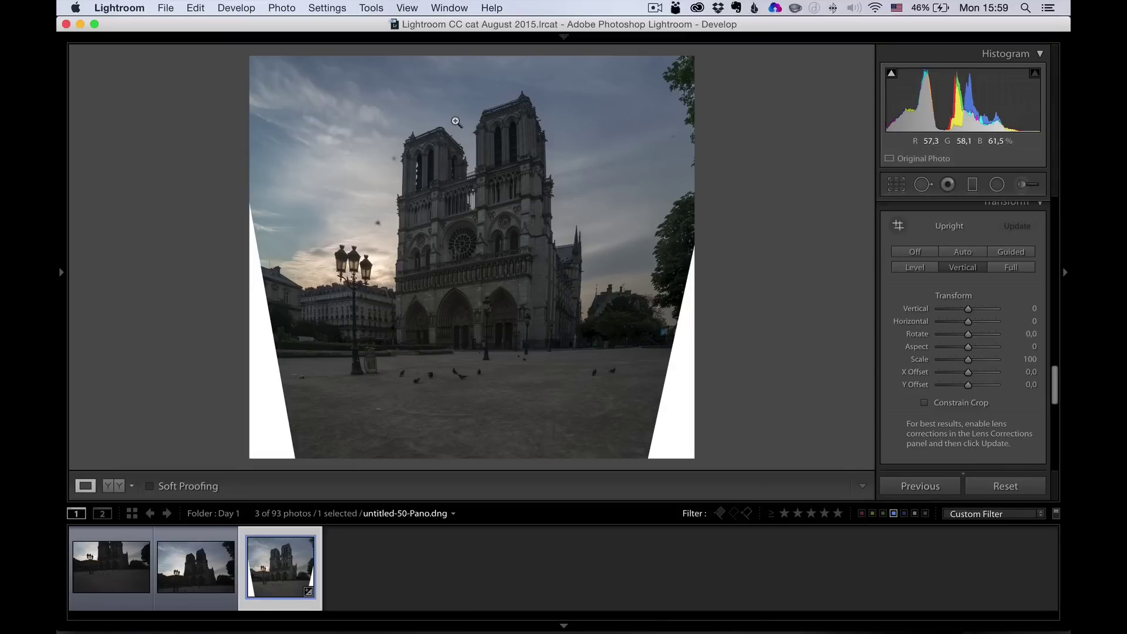
left_click(1016, 270)
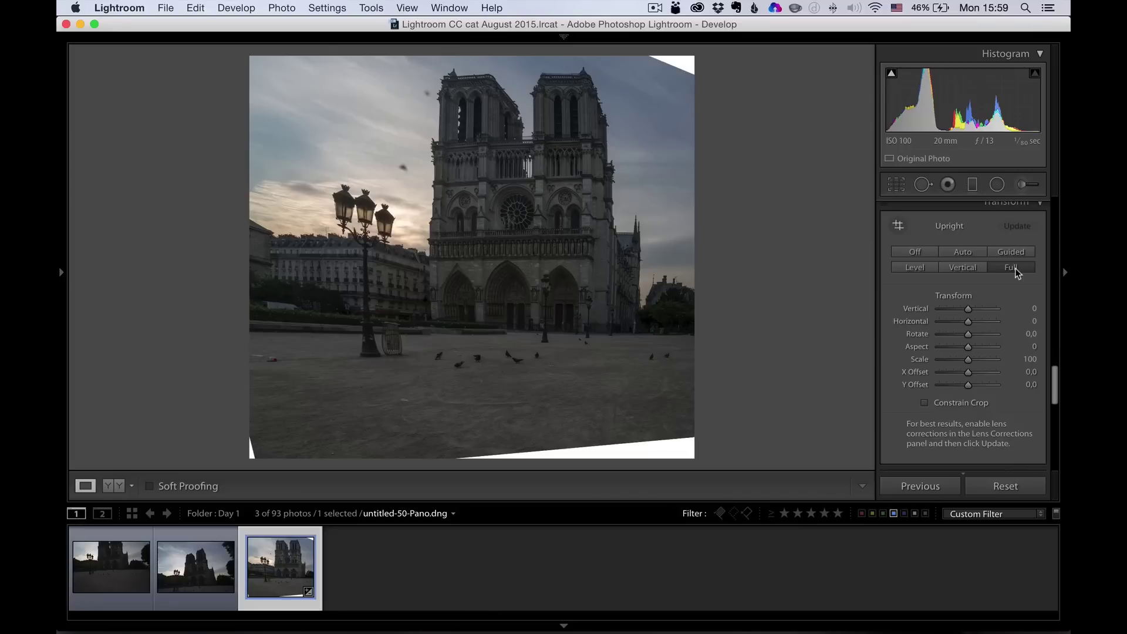
left_click(919, 253)
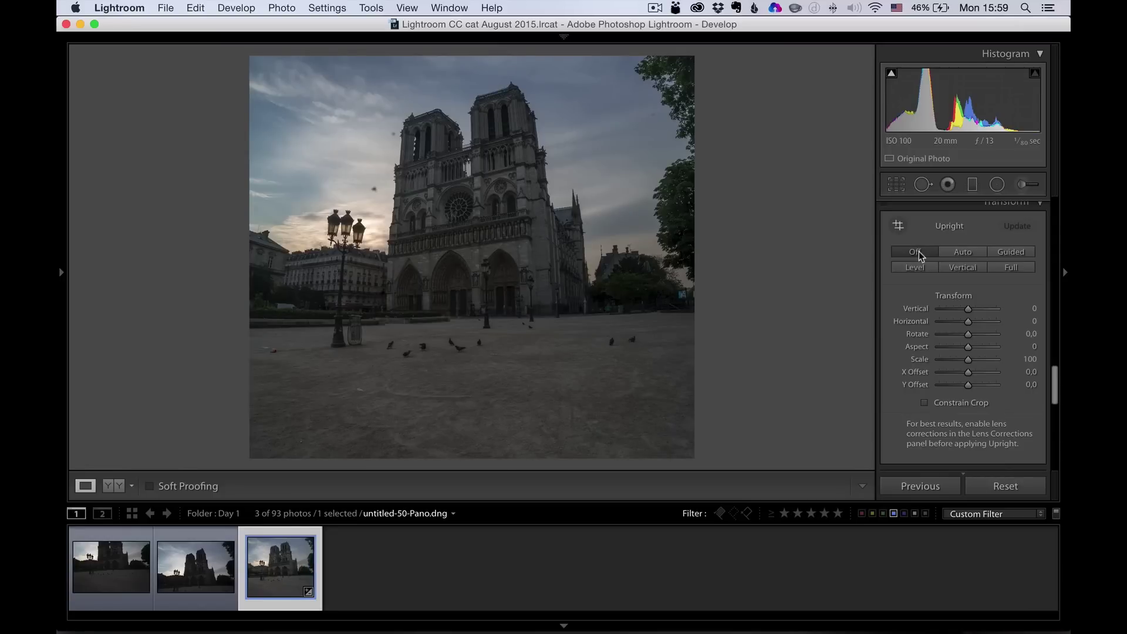
- Enable Guided Upright, draw short vertical guides along the cathedral's two towers, and set Aspect to −88
left_click(1018, 259)
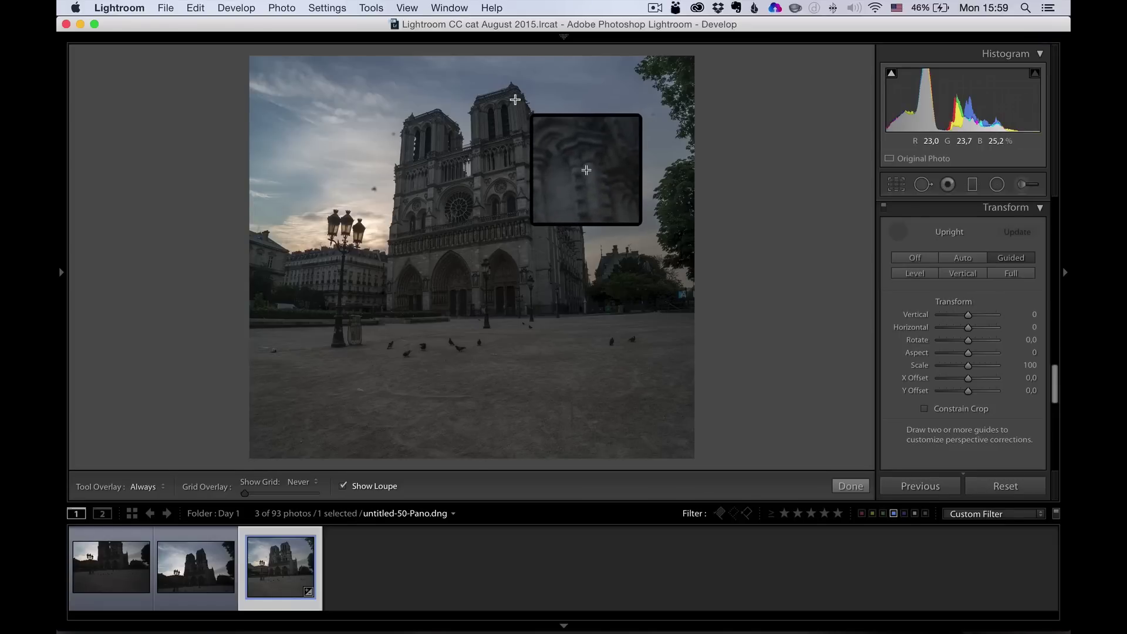
left_click_drag(515, 100, 519, 127)
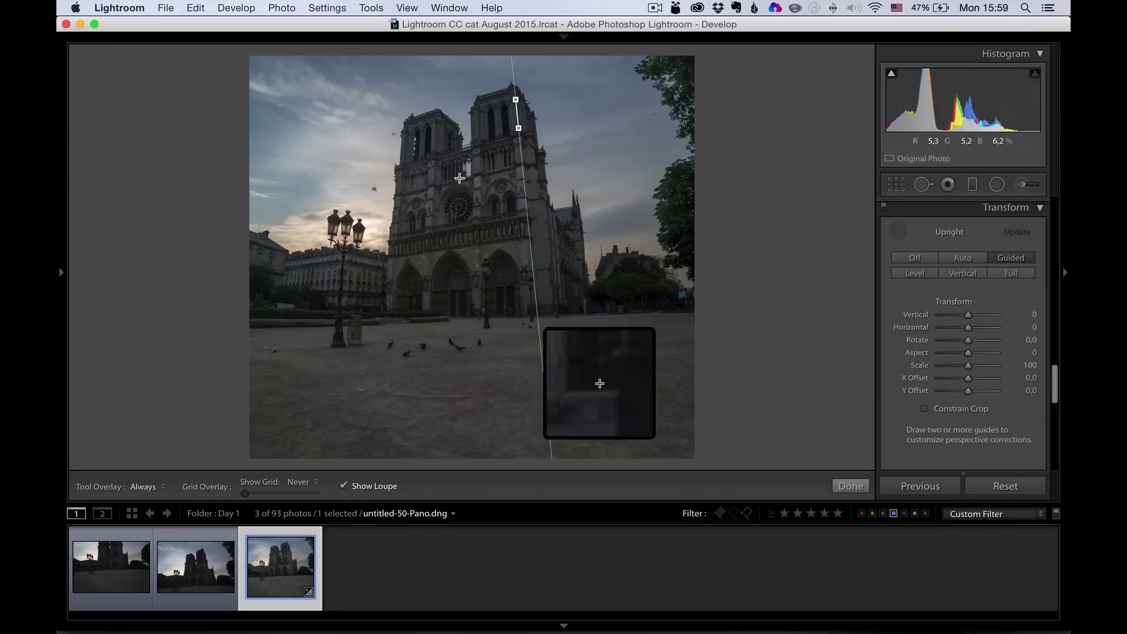
left_click_drag(403, 141, 397, 188)
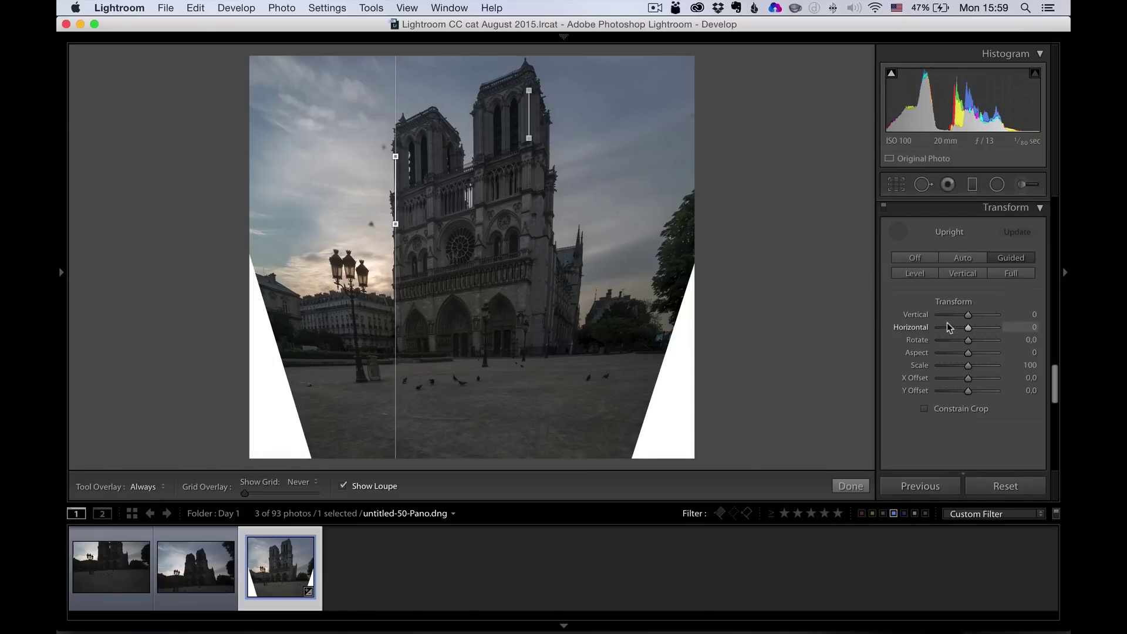
left_click_drag(968, 354, 945, 353)
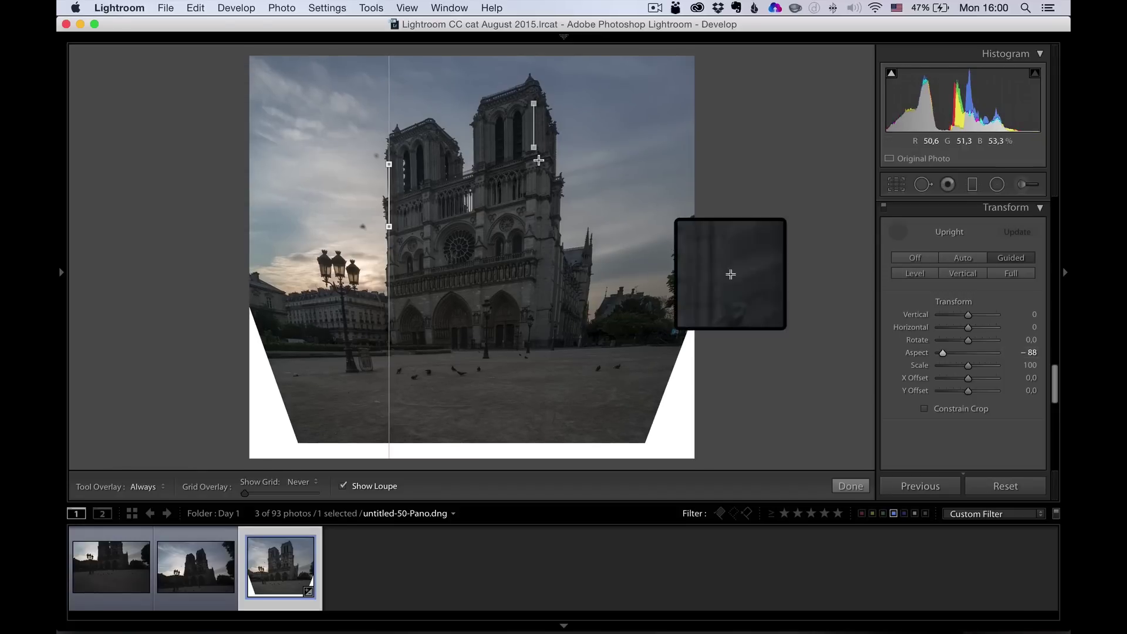
- Delete both Upright guides and redraw longer vertical ones down the right tower and the facade's left edge
key("BackSpace")
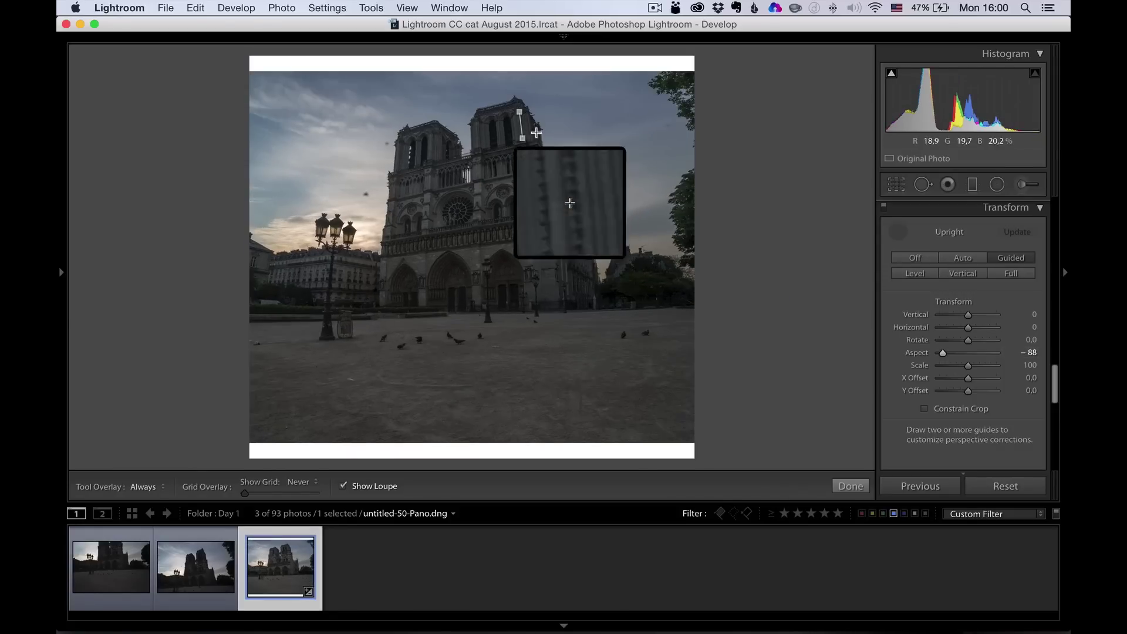
key("BackSpace")
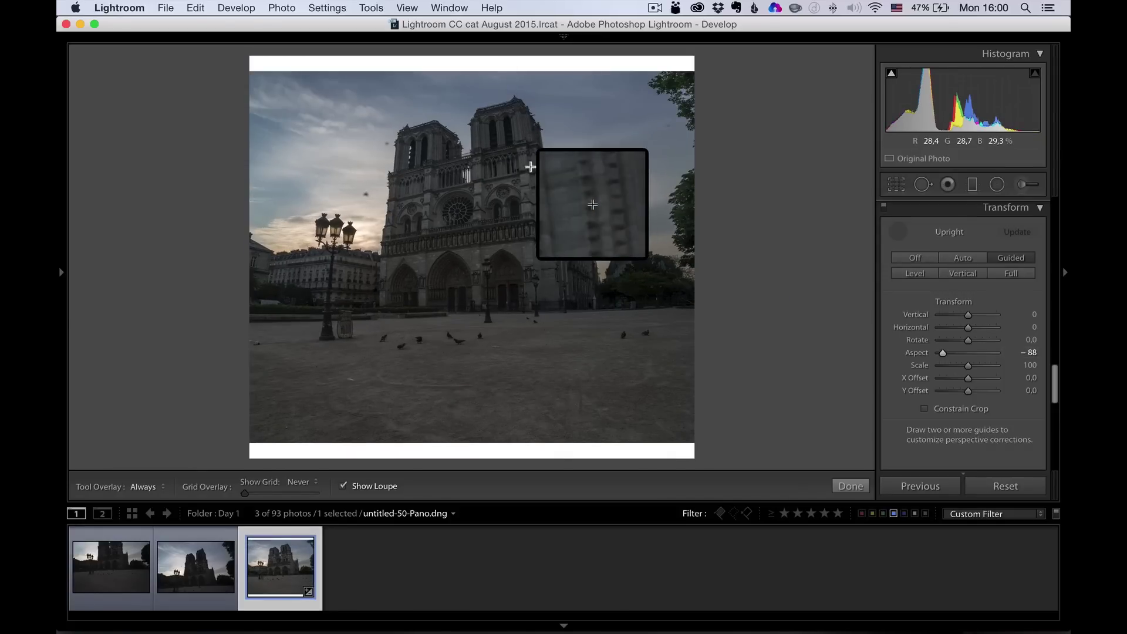
left_click_drag(518, 124, 529, 240)
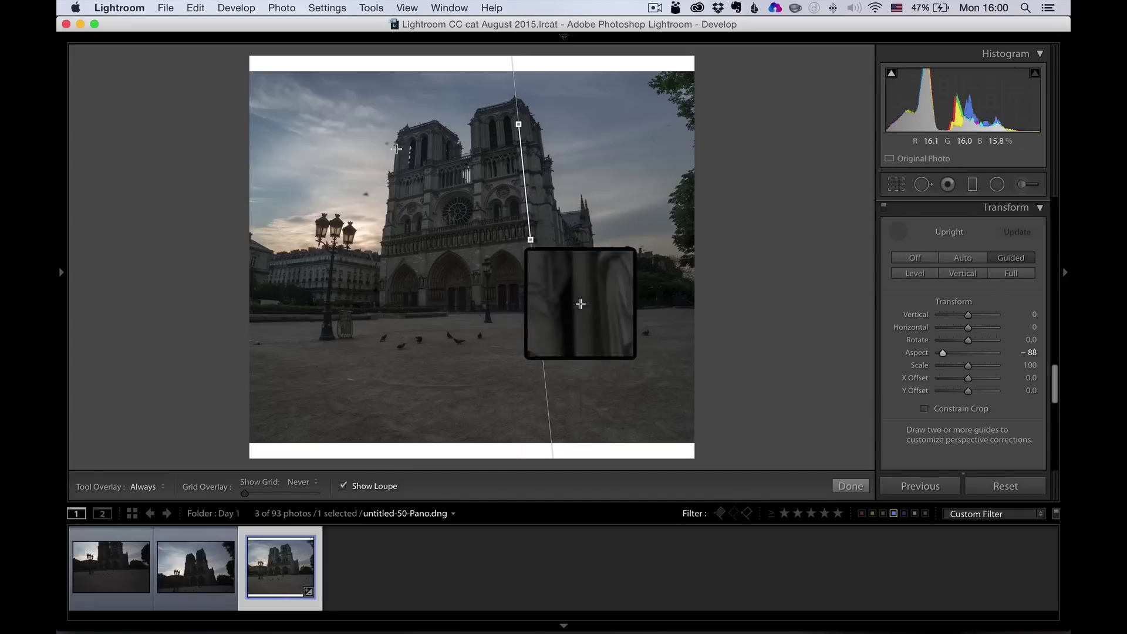
left_click_drag(399, 145, 384, 259)
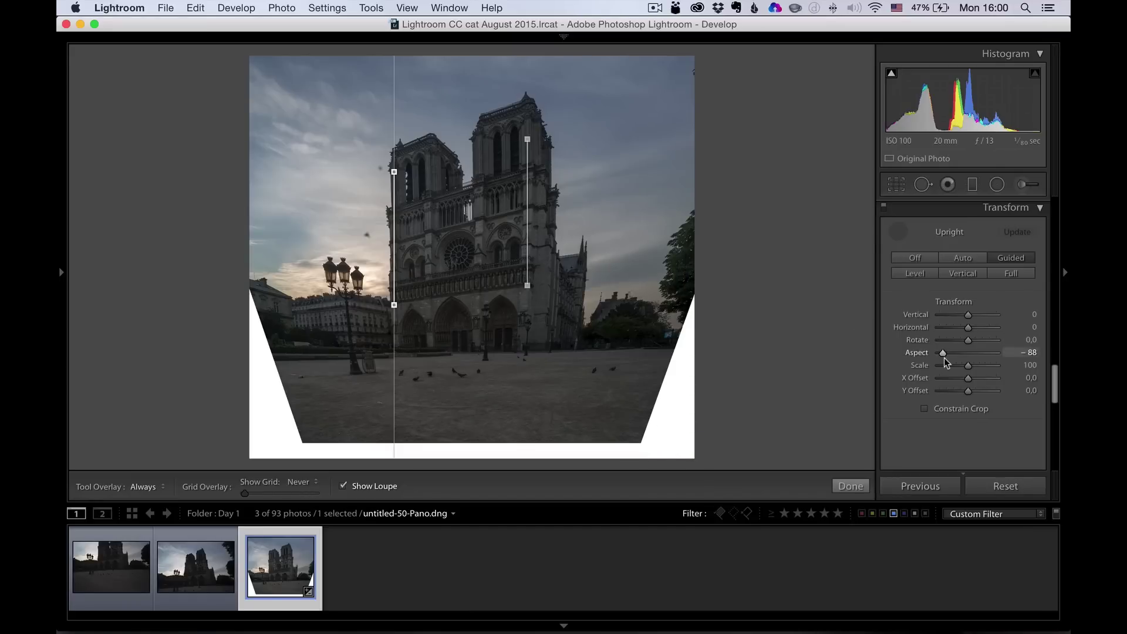
- Set Aspect to −100, enable Constrain Crop, and reposition the image with X Offset +13.8 and Y Offset +9.9
mouse_move(942, 353)
left_mouse_down()
mouse_move(956, 351)
mouse_move(937, 352)
left_mouse_up()
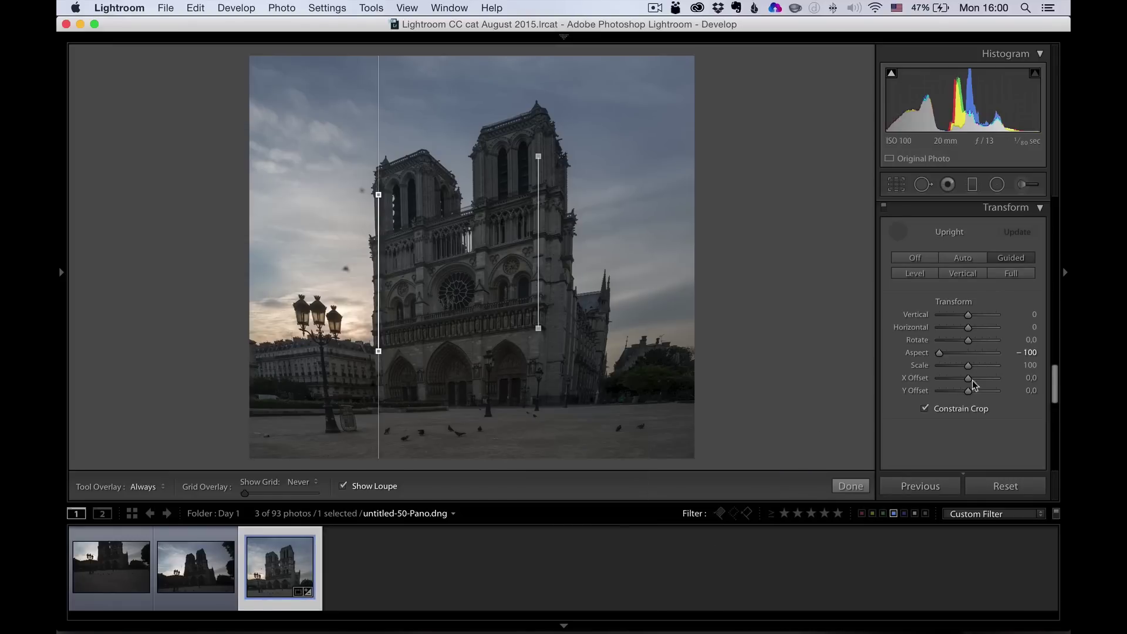
mouse_move(967, 379)
left_mouse_down()
mouse_move(984, 379)
mouse_move(970, 389)
left_mouse_up()
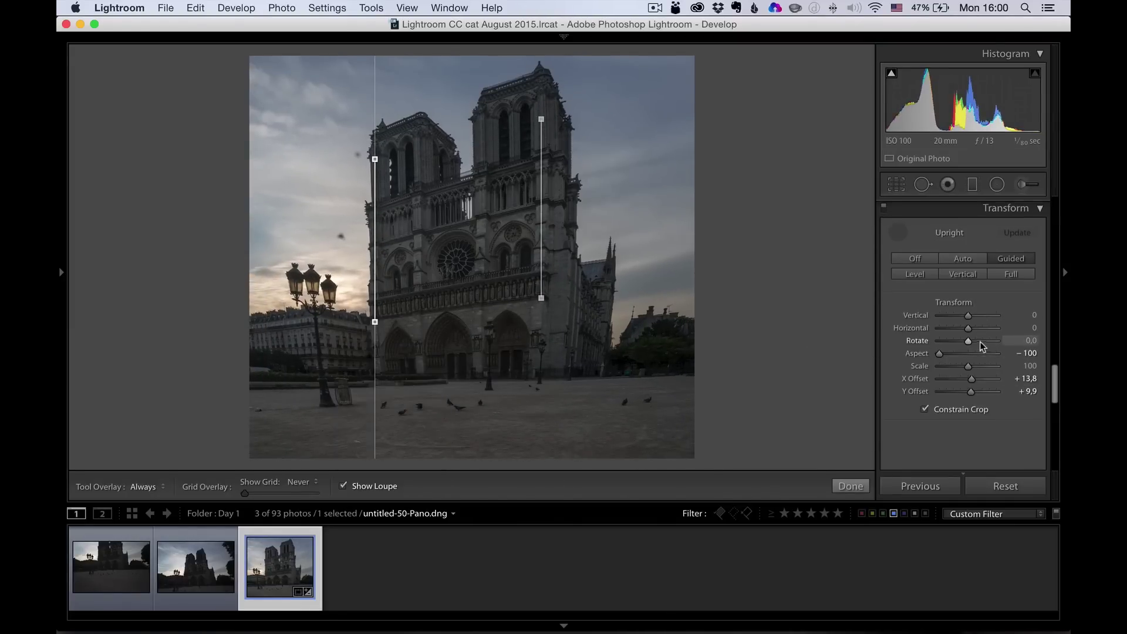
- Enable Remove Chromatic Aberration and Profile Corrections for the panorama in Lens Corrections
scroll(982, 346, "up", 2)
scroll(981, 347, "up", 10)
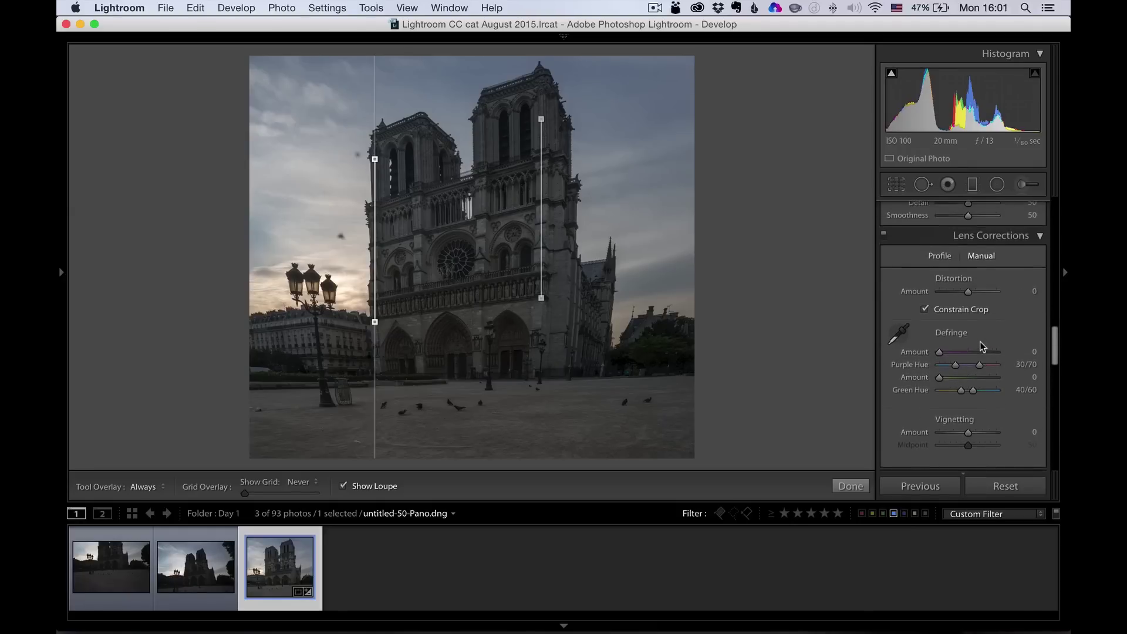
left_click(938, 298)
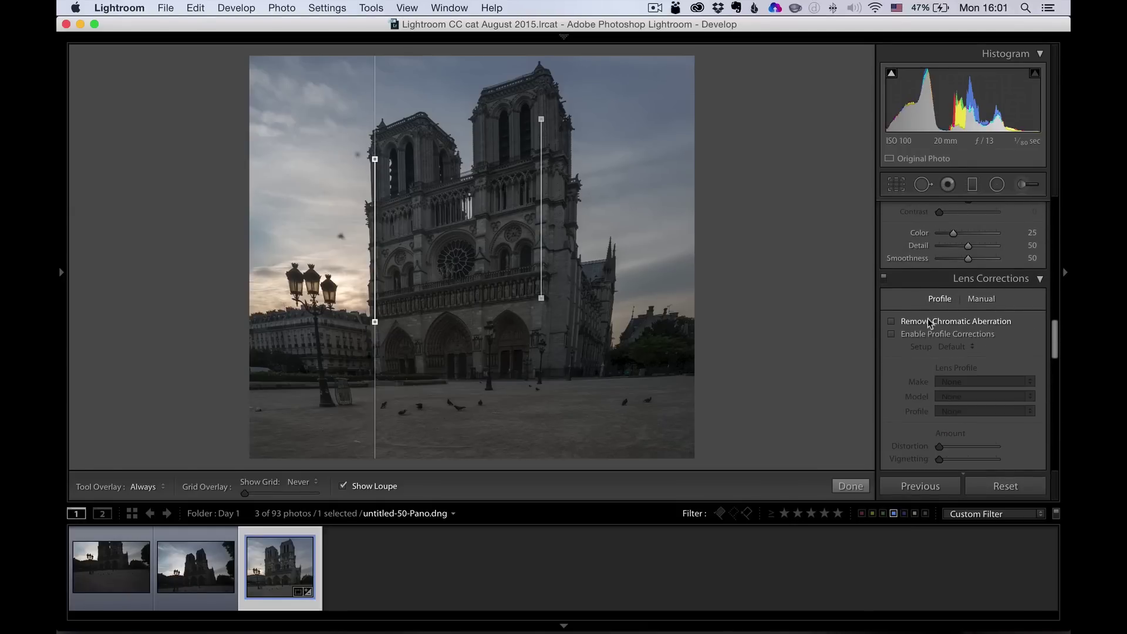
left_click(935, 333)
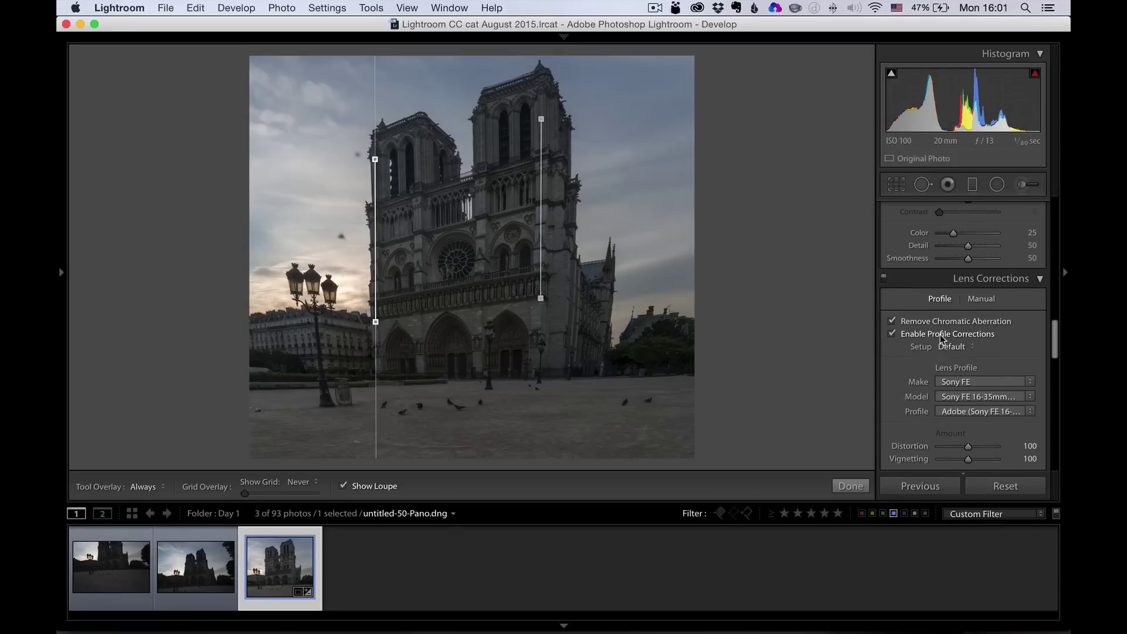
- Set the manual lens Distortion amount to +61 and finish the Guided Upright session
left_click(989, 300)
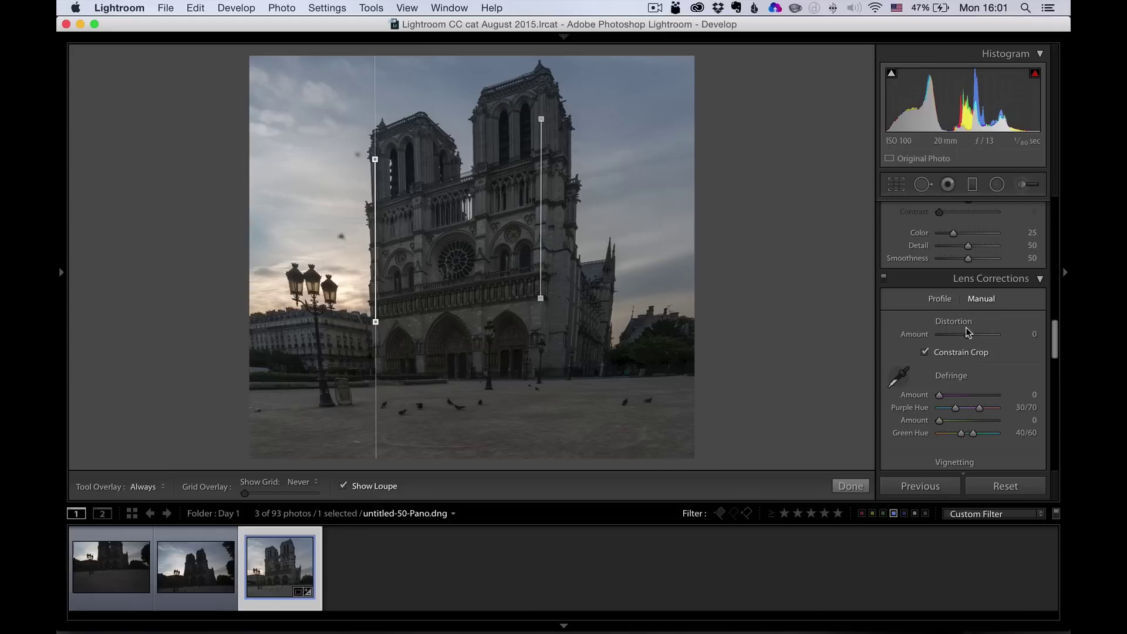
mouse_move(967, 335)
left_mouse_down()
mouse_move(955, 336)
mouse_move(984, 337)
left_mouse_up()
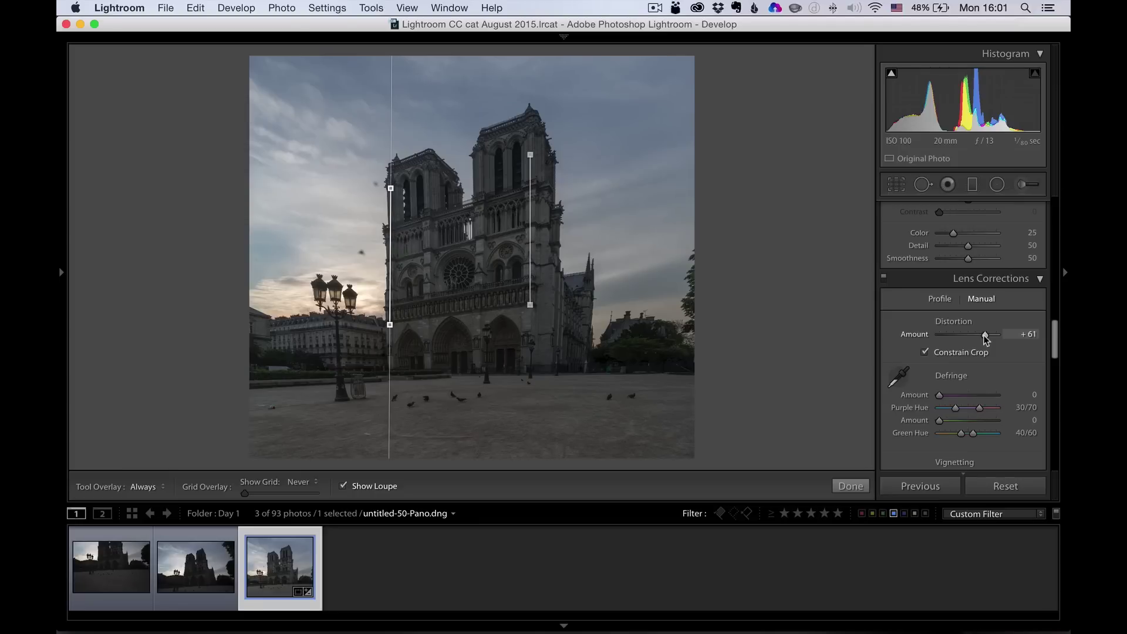
left_click(855, 486)
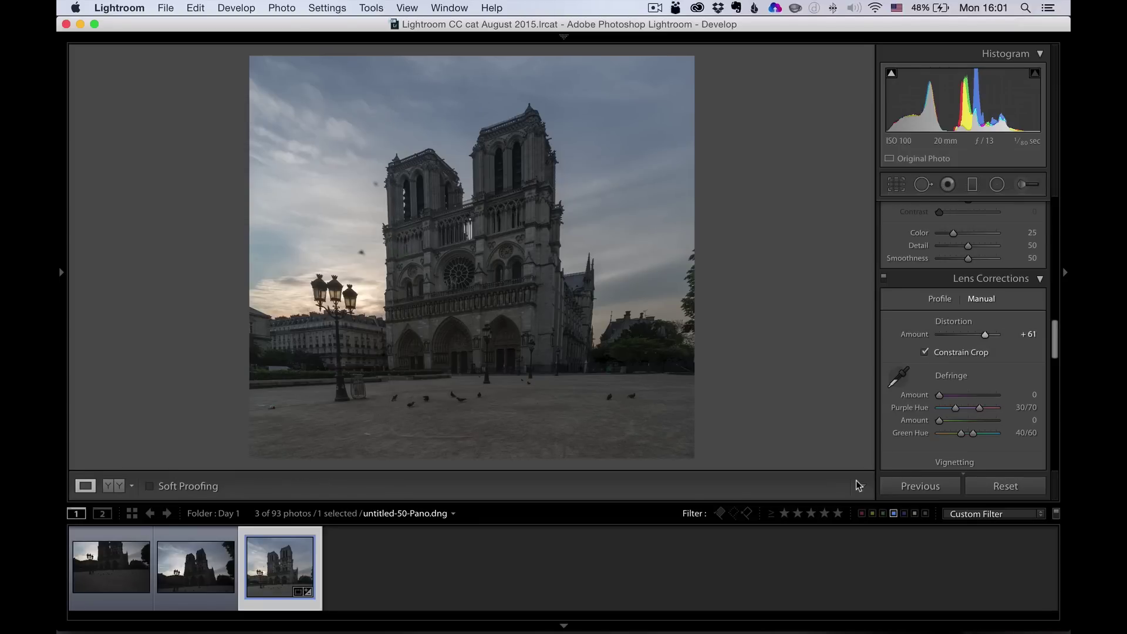
- Compare the Auto Upright history state with the latest Distortion Amount state, returning to the latest one
scroll(984, 388, "down", 3)
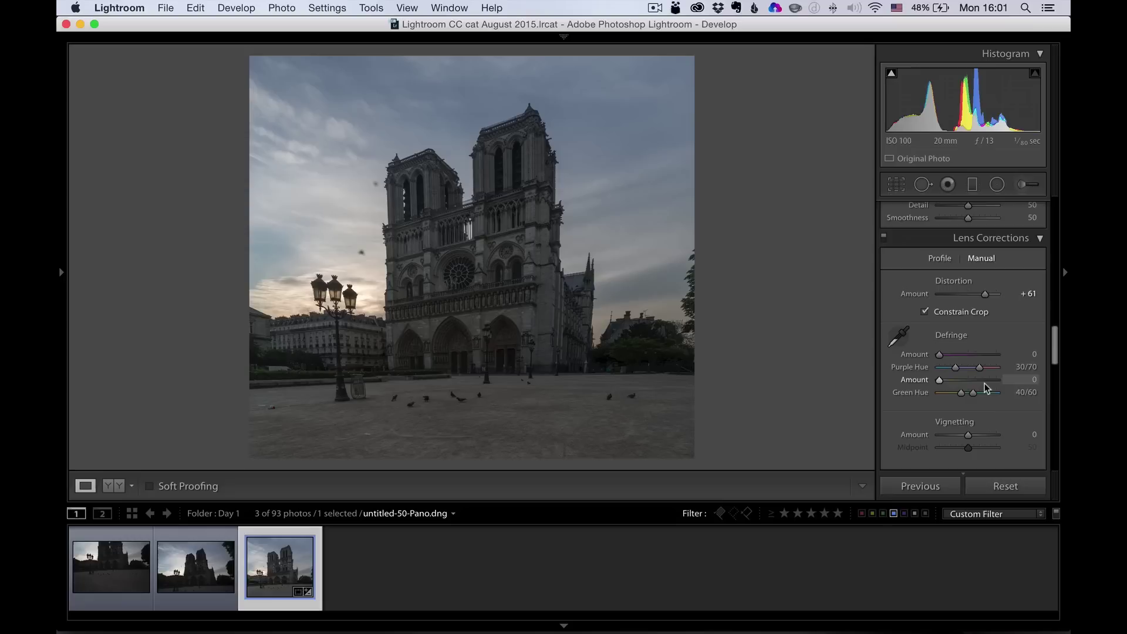
scroll(986, 388, "down", 12)
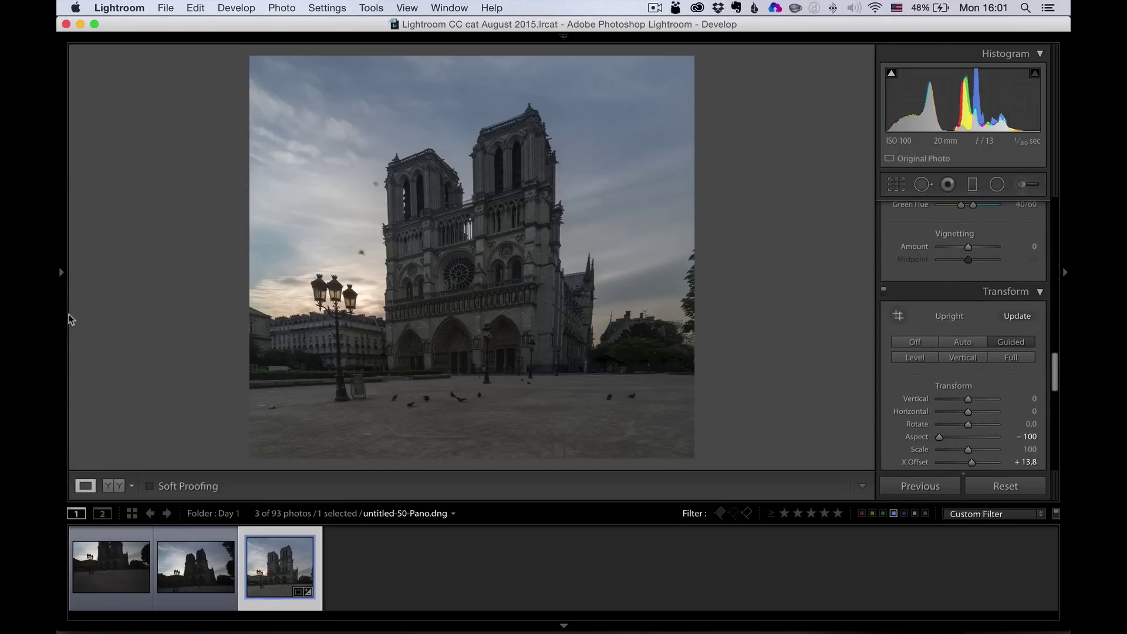
left_click(60, 276)
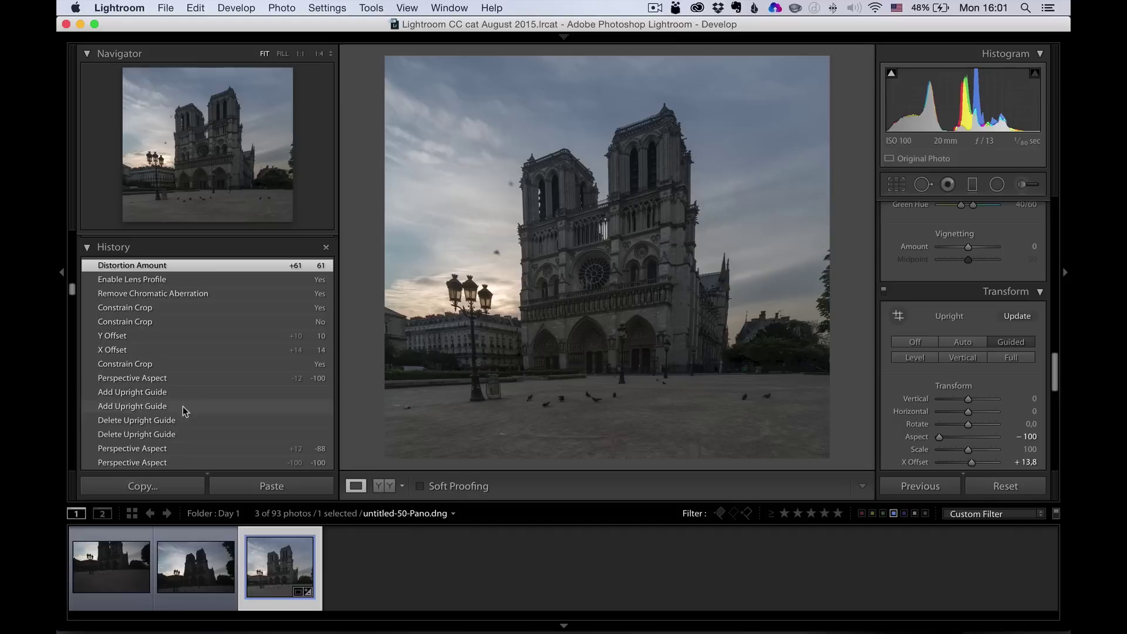
scroll(185, 430, "down", 5)
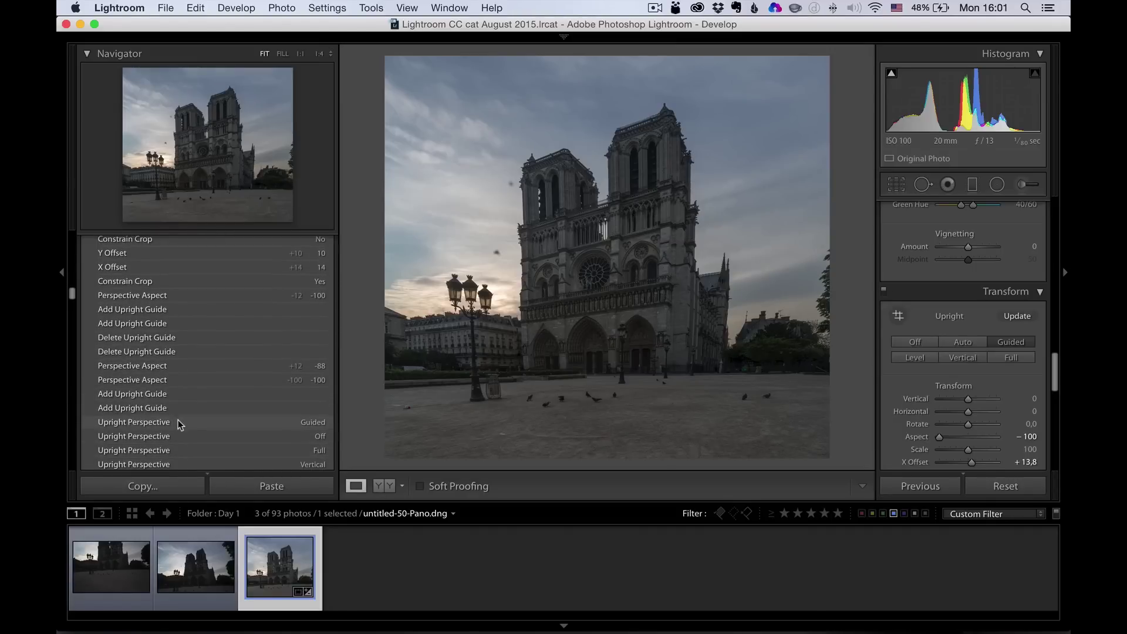
scroll(177, 420, "down", 3)
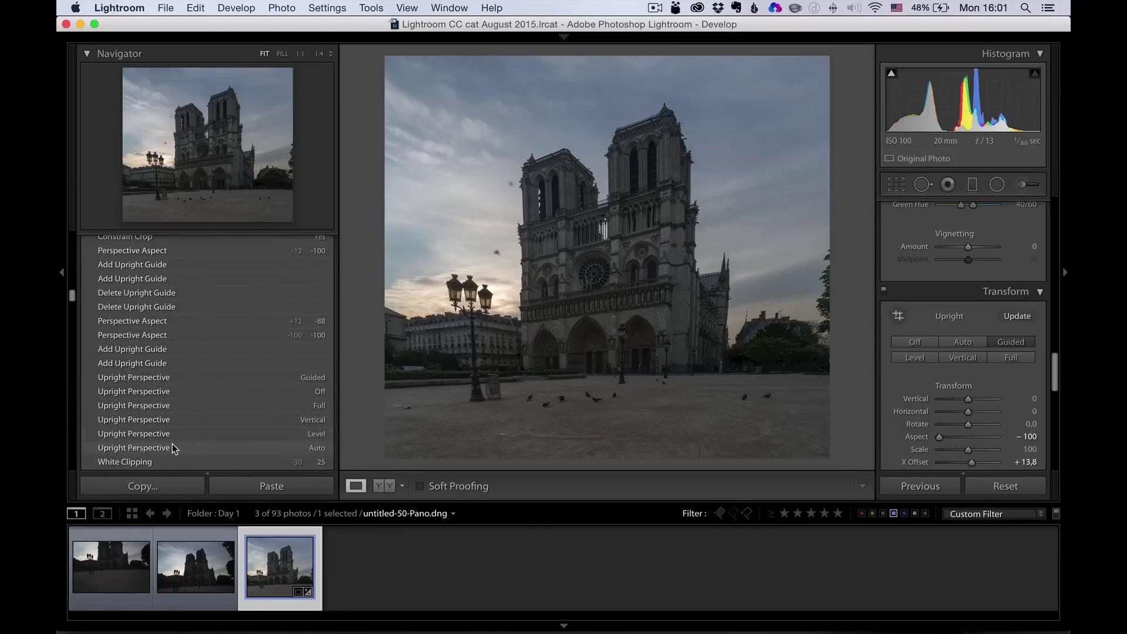
left_click(173, 448)
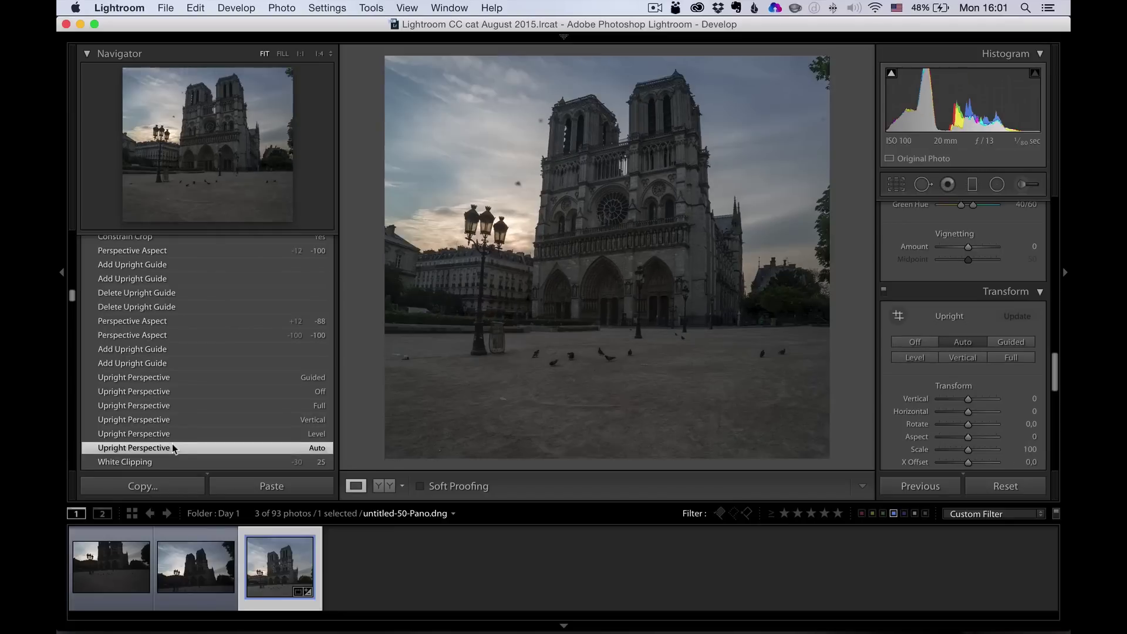
scroll(164, 377, "up", 5)
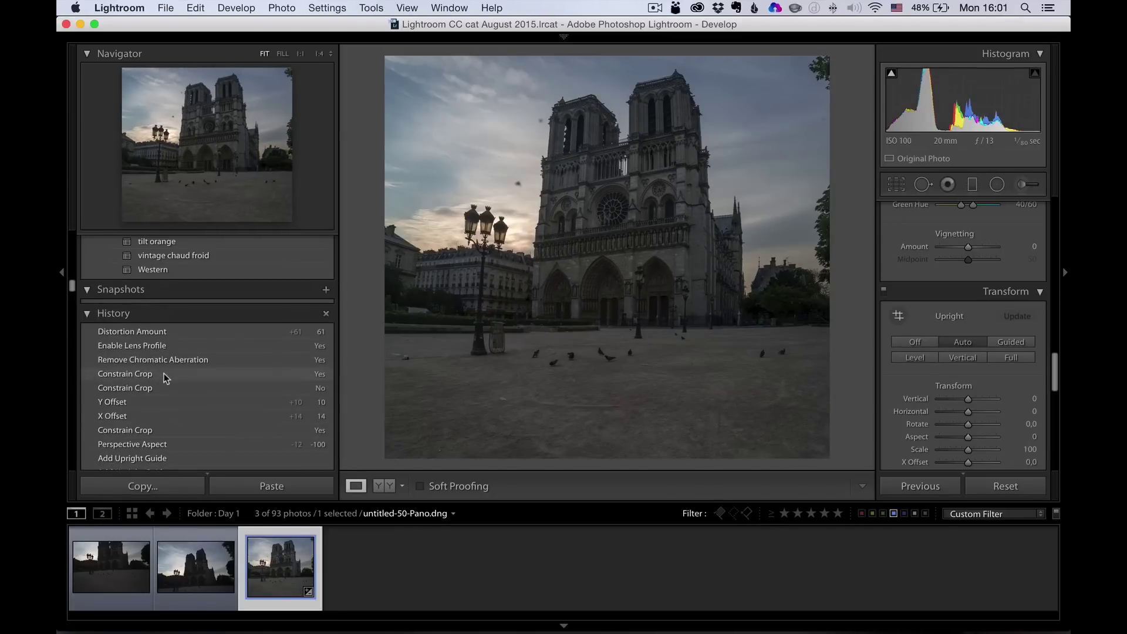
left_click(159, 334)
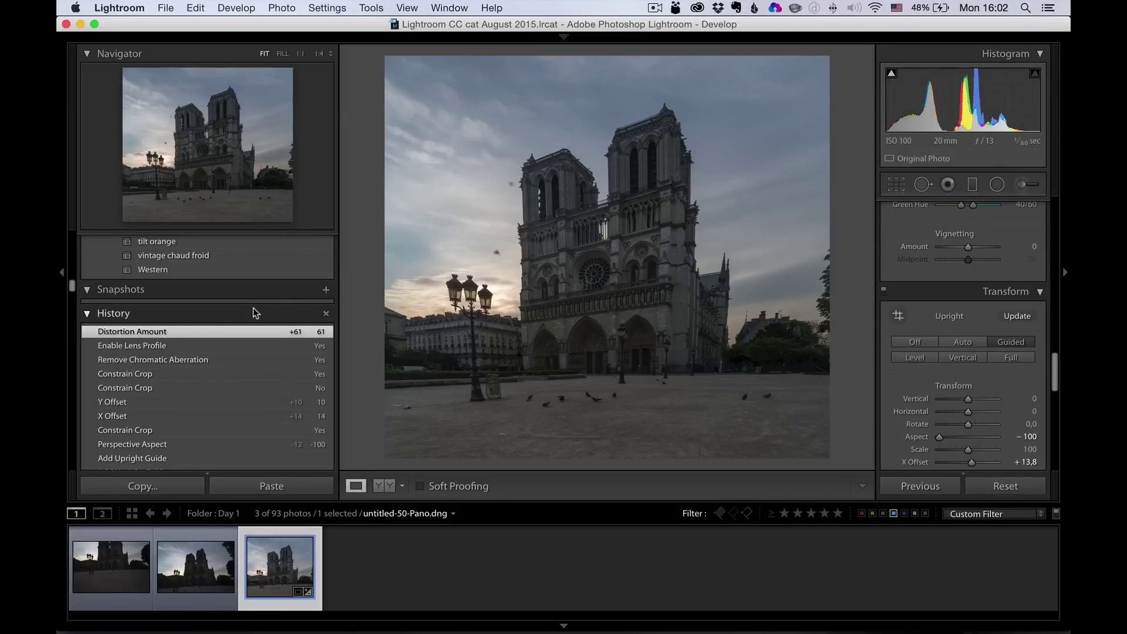
left_click(62, 274)
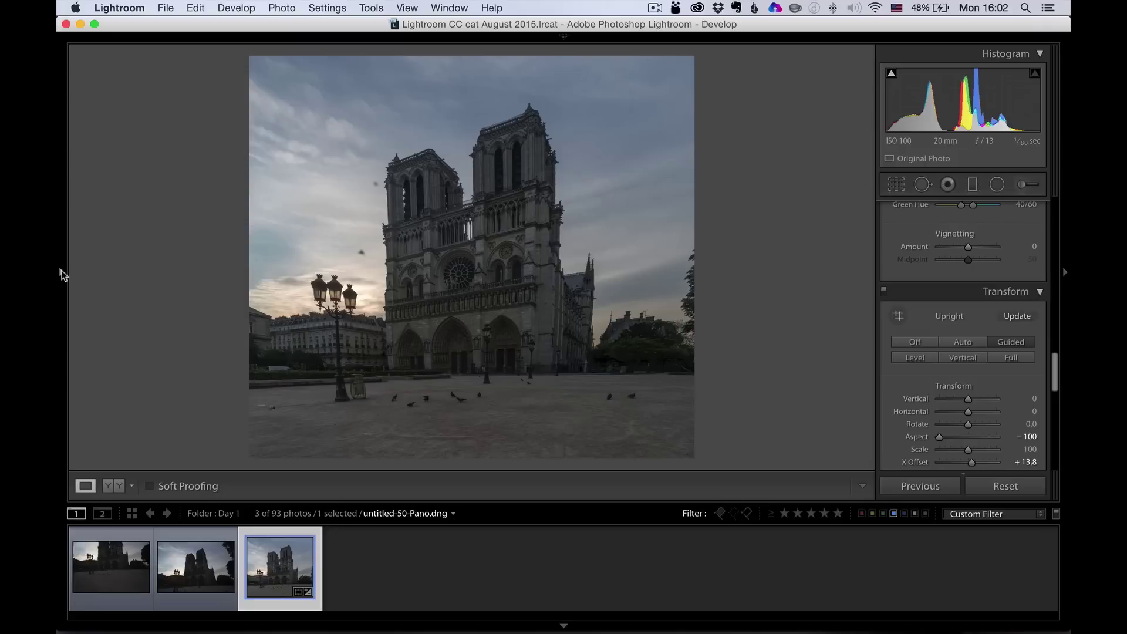
- Compare the cathedral's Before view with the edited version, ending on the edited view
key("backslash")
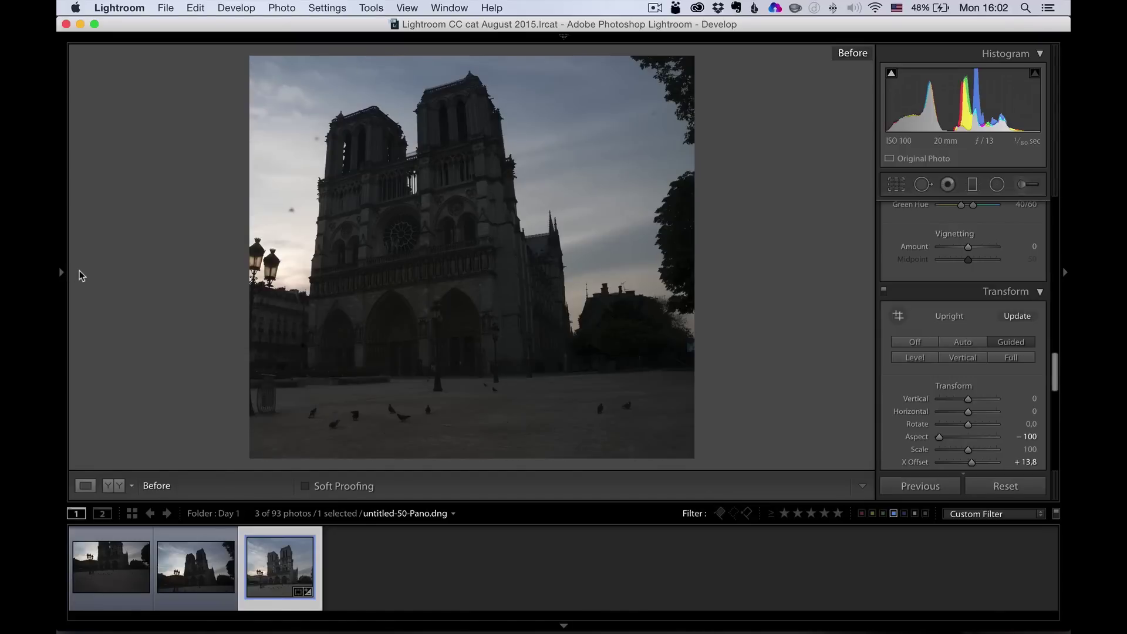
key("backslash")
key("backslash")
key("backslash")
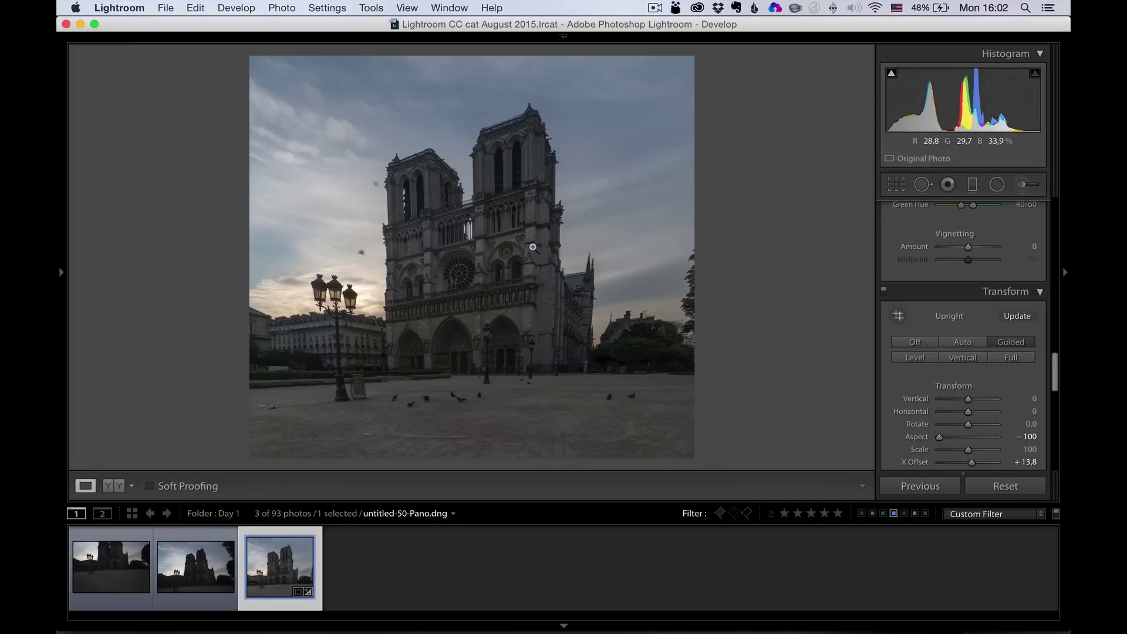
- Readjust the two vertical Upright guides on the right tower and the facade's left edge, and set Aspect to −68
left_click(898, 317)
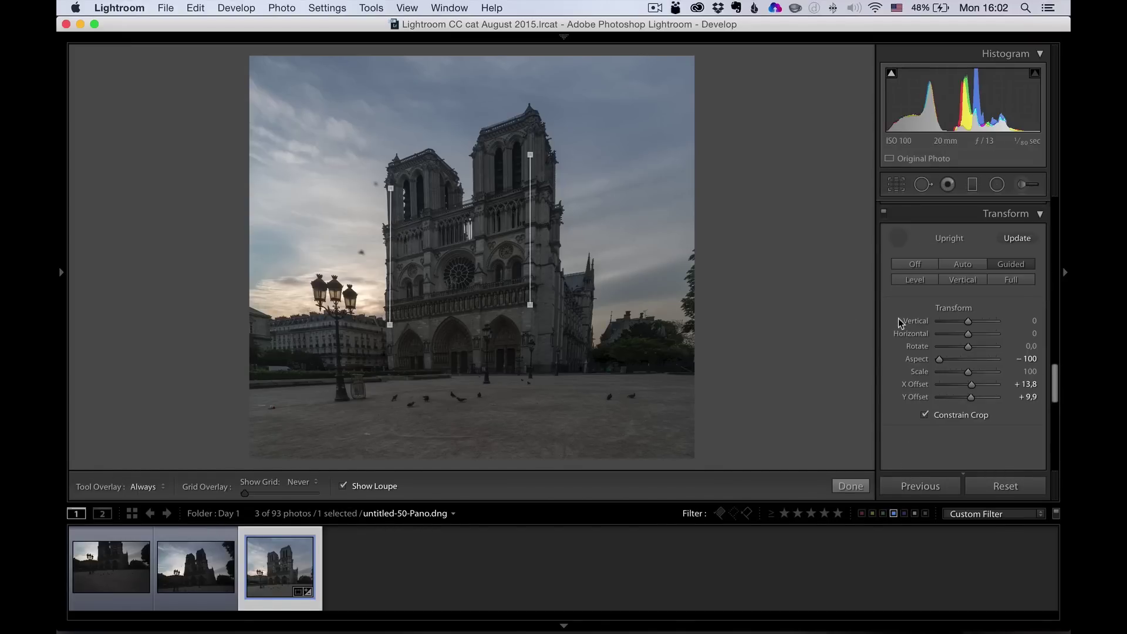
left_click_drag(529, 301, 533, 304)
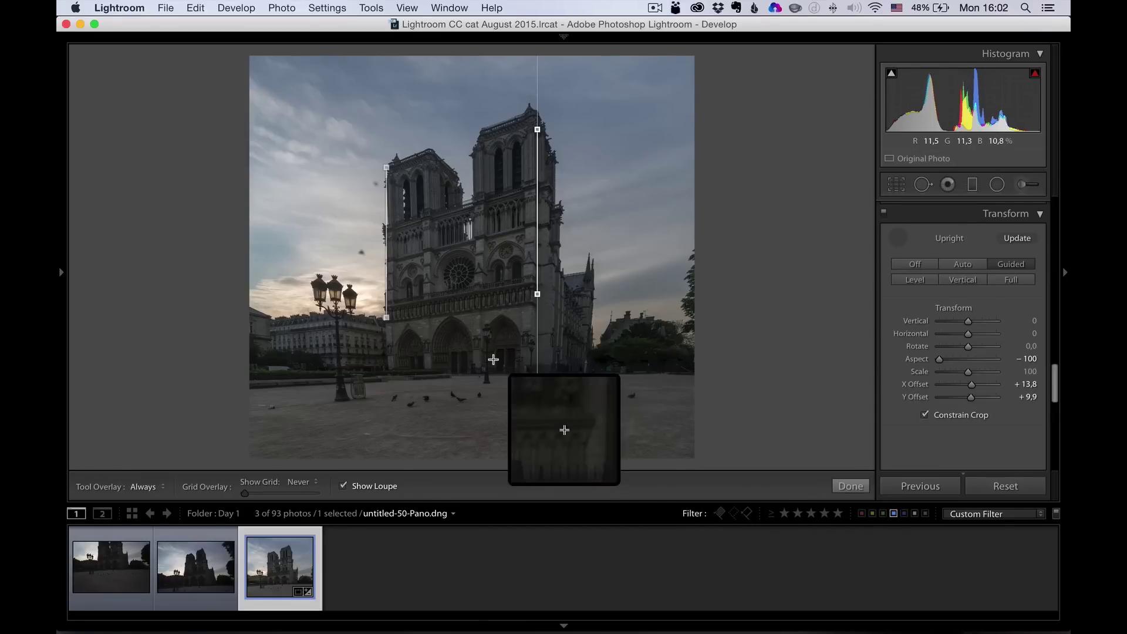
left_click_drag(385, 315, 381, 319)
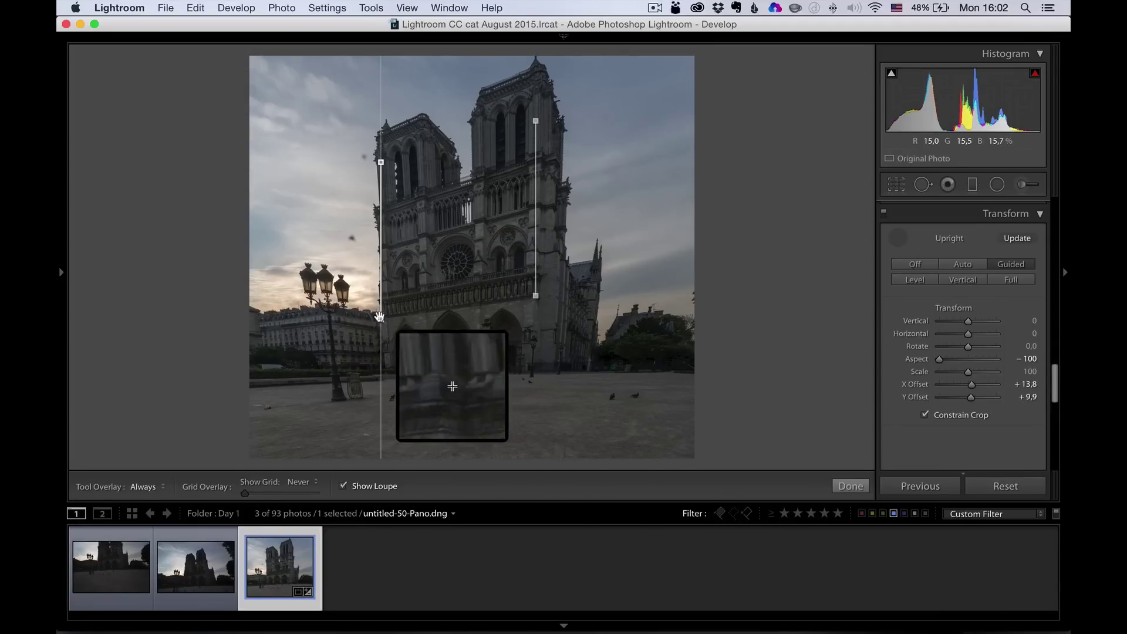
left_click_drag(381, 319, 388, 319)
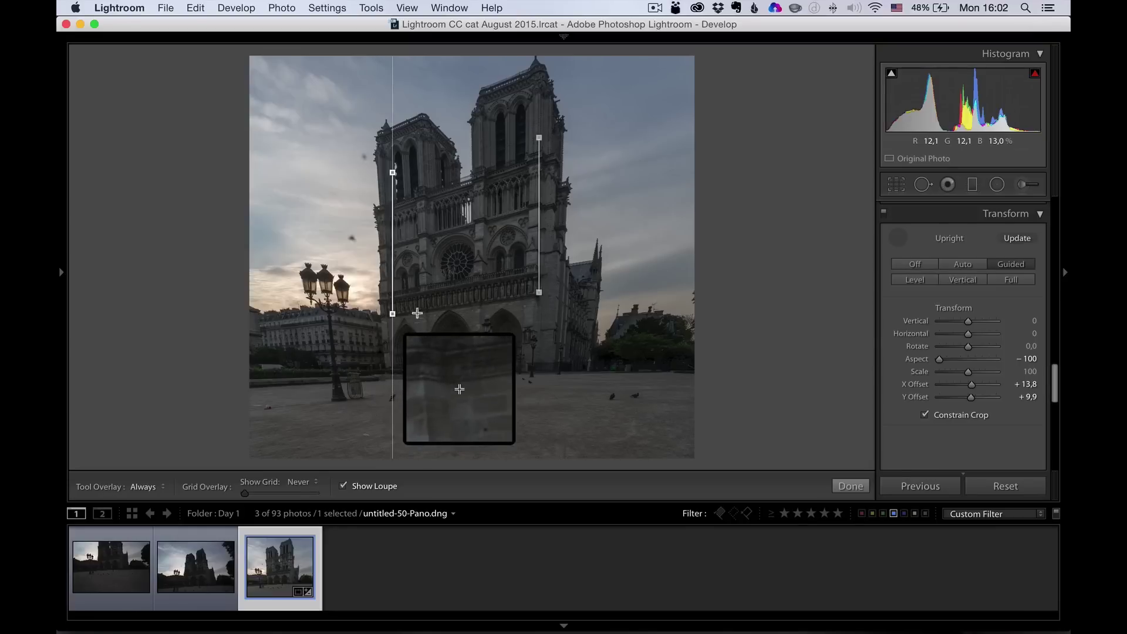
left_click_drag(538, 293, 534, 294)
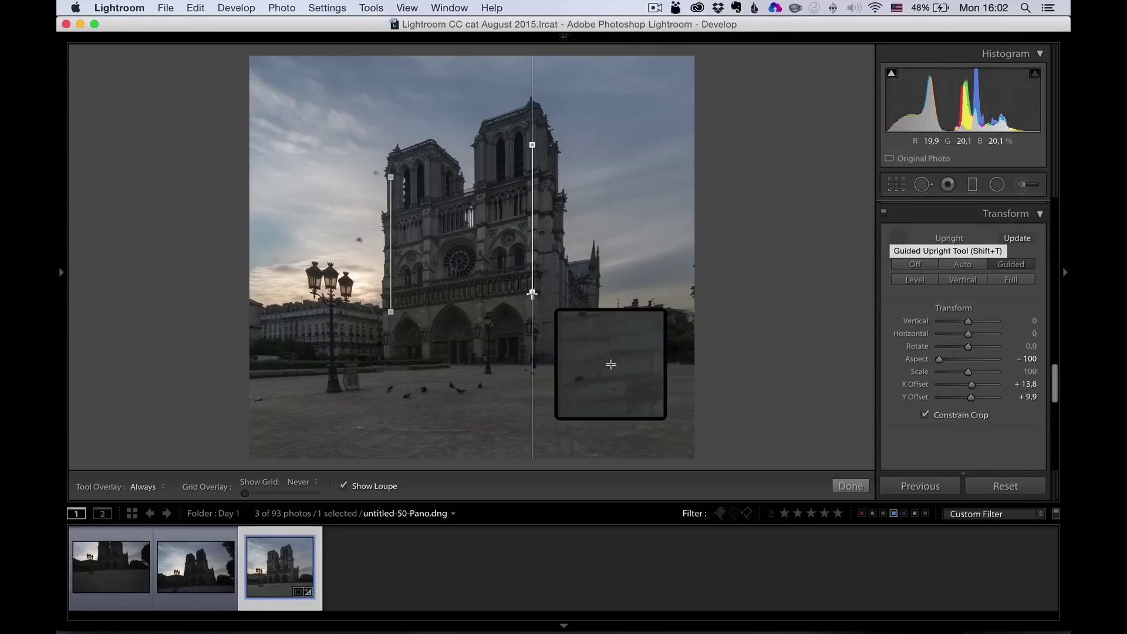
left_click_drag(532, 292, 528, 295)
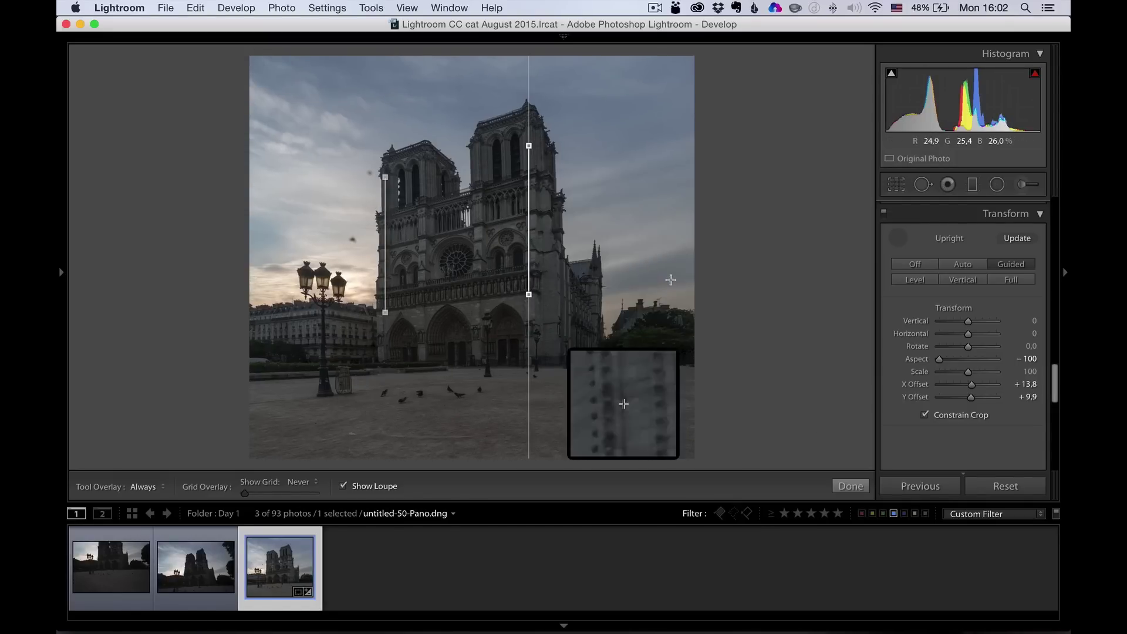
left_click_drag(939, 360, 949, 362)
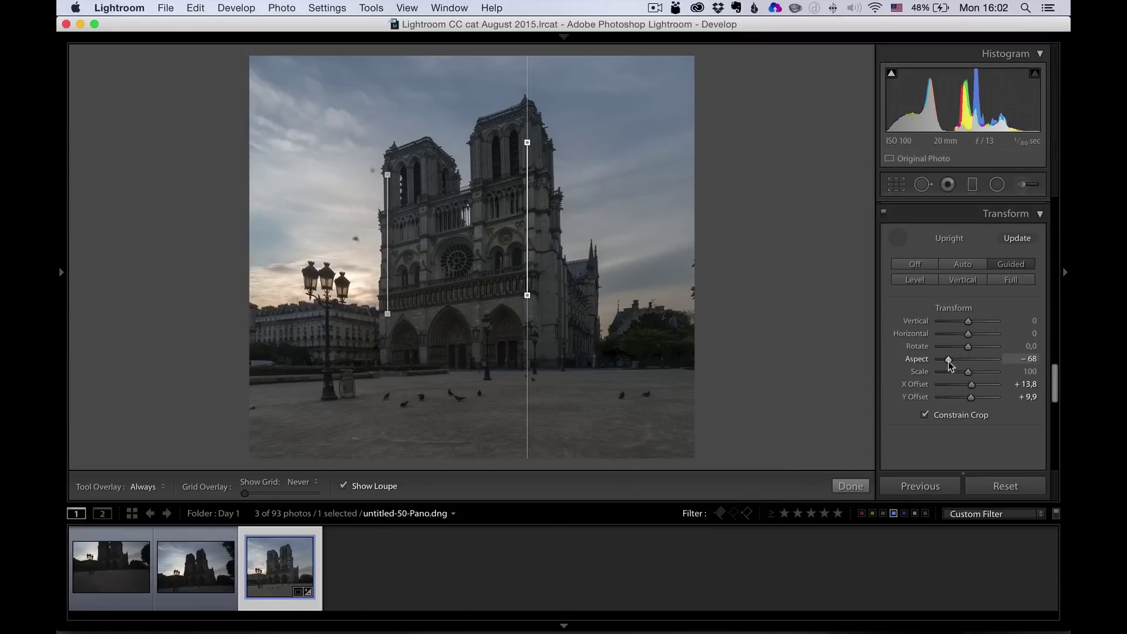
left_click(851, 487)
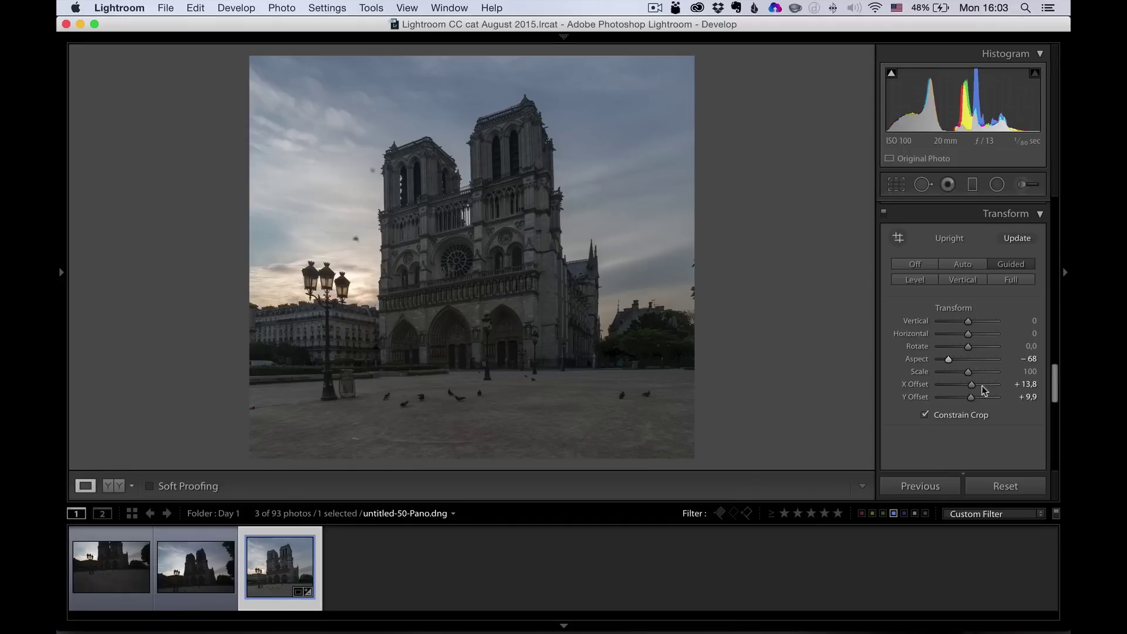
- Remove the two dark spots in the sky beside the left tower with the Spot Removal tool in Clone mode
left_click_drag(1057, 388, 1055, 220)
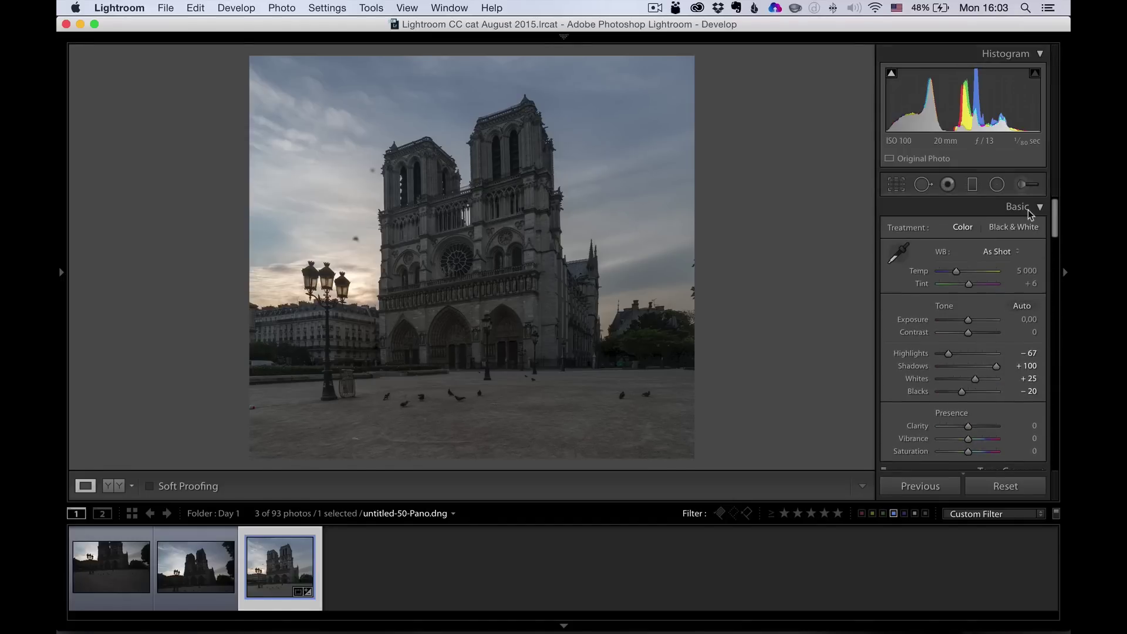
left_click(923, 185)
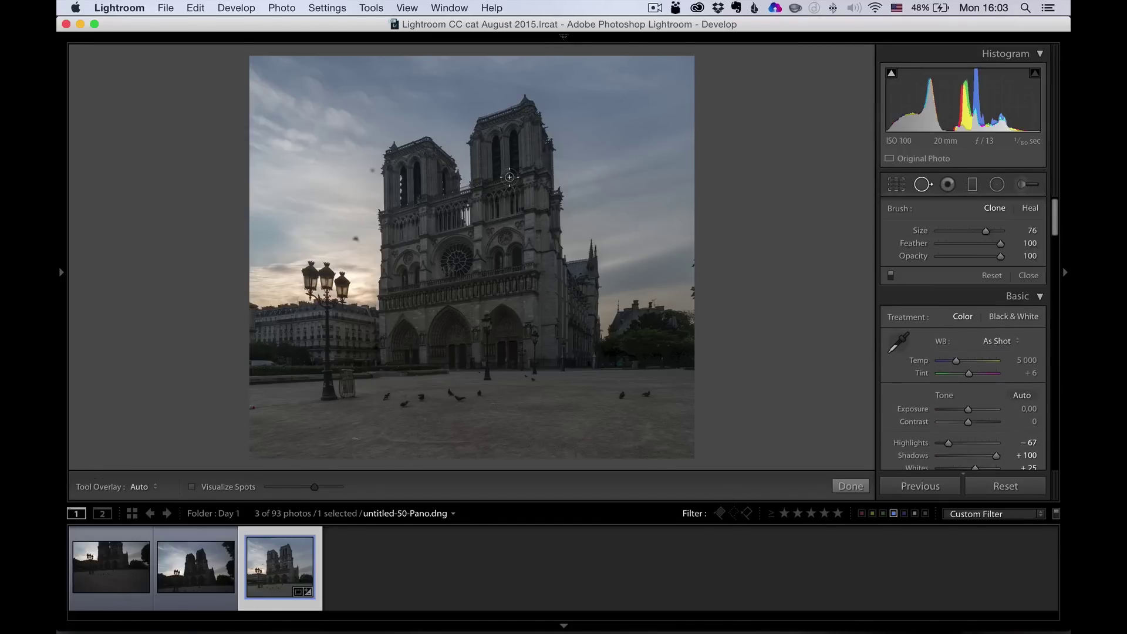
left_click(367, 167)
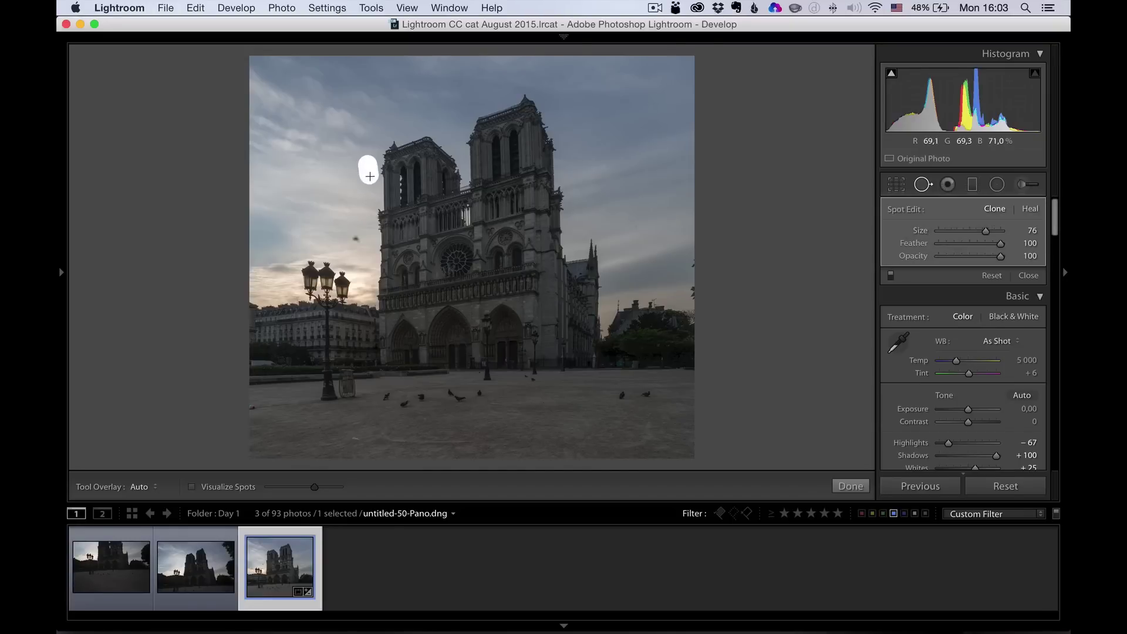
left_click_drag(354, 230, 354, 237)
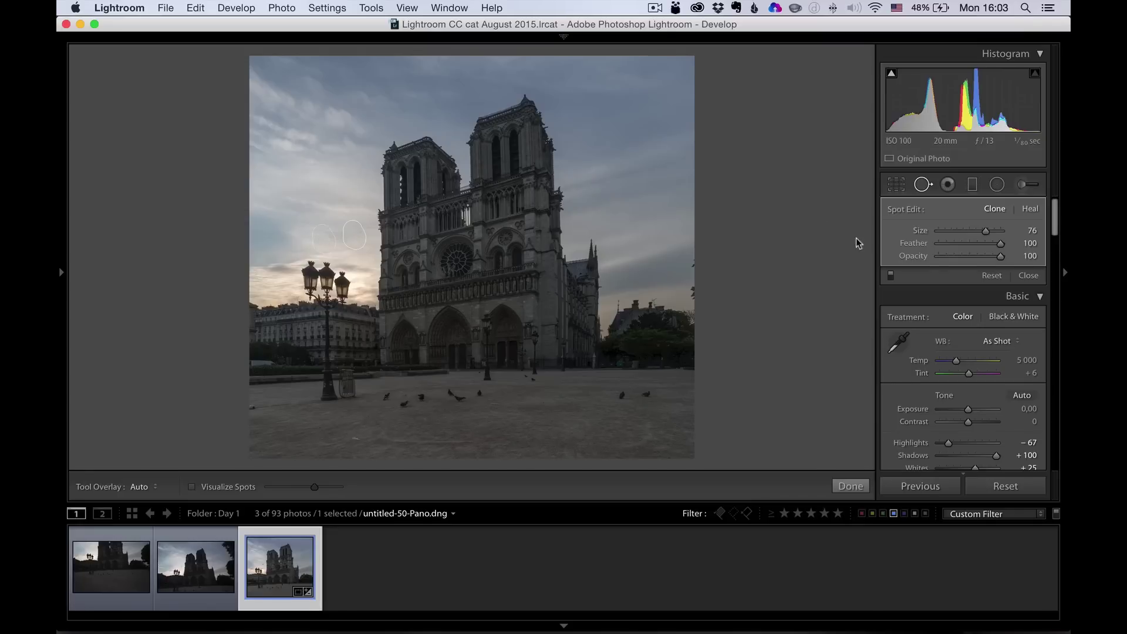
left_click(1028, 275)
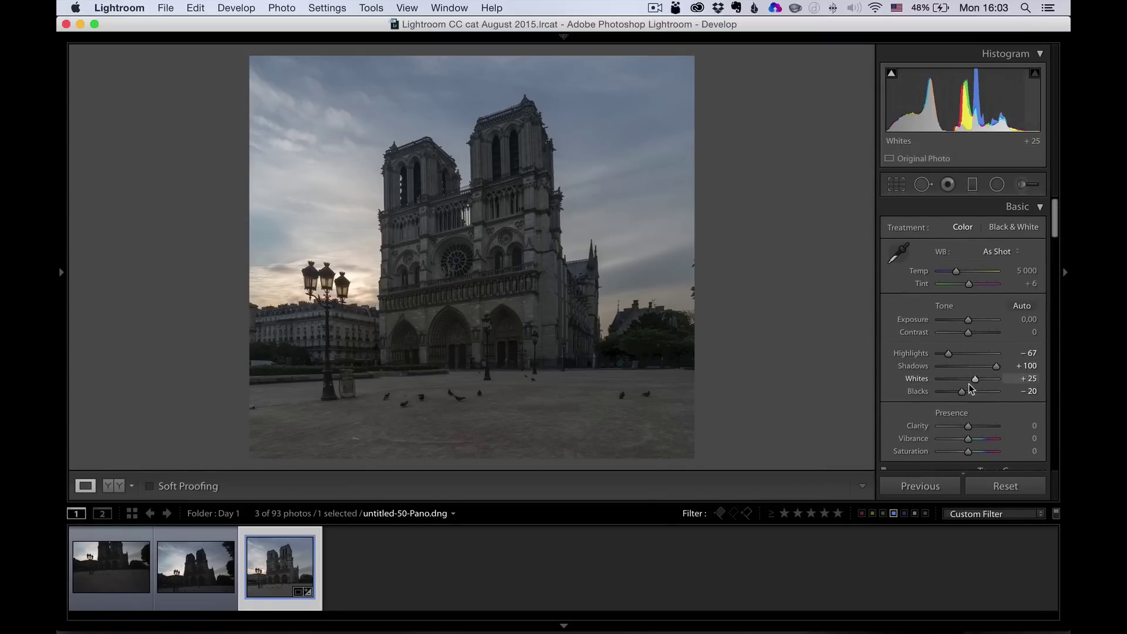
- Set Contrast to +38 and Exposure to +0.35 for the whole image
left_click(978, 332)
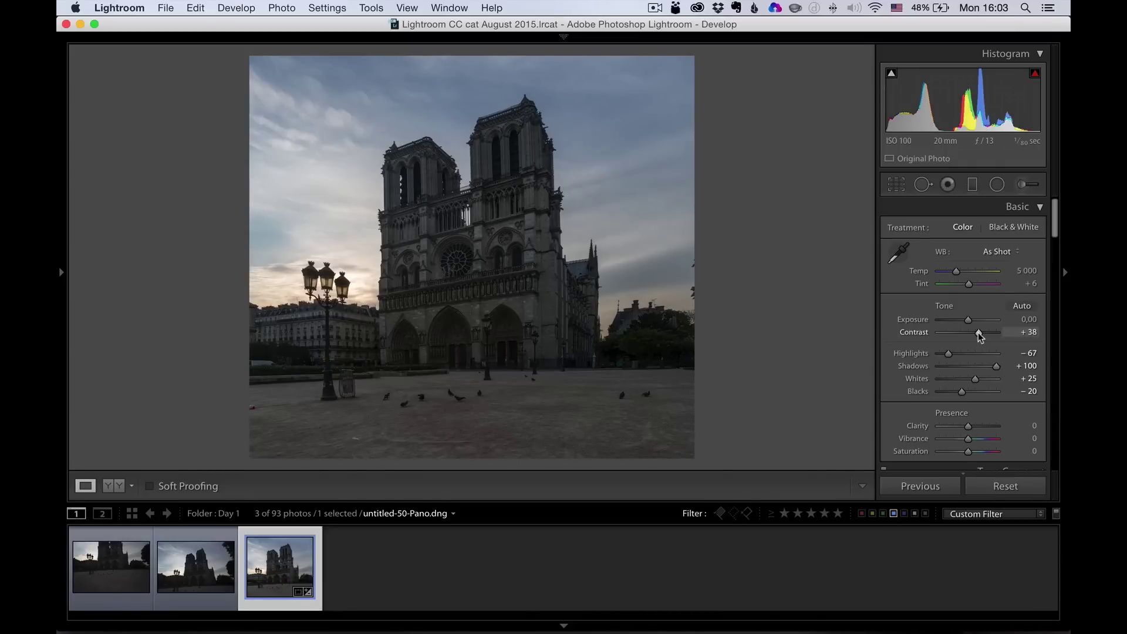
left_click_drag(968, 322, 969, 317)
- Draw a graduated filter from the sky down to the cathedral's base with the Exposure effect, and set its Exposure to −1.06
left_click(972, 184)
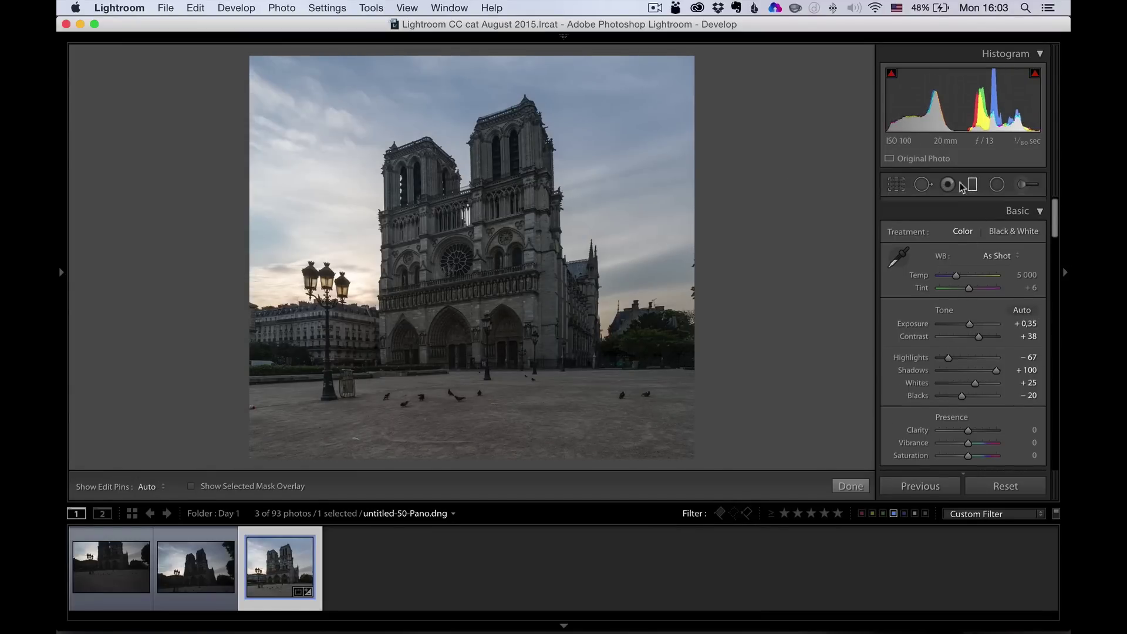
left_click_drag(600, 171, 602, 365)
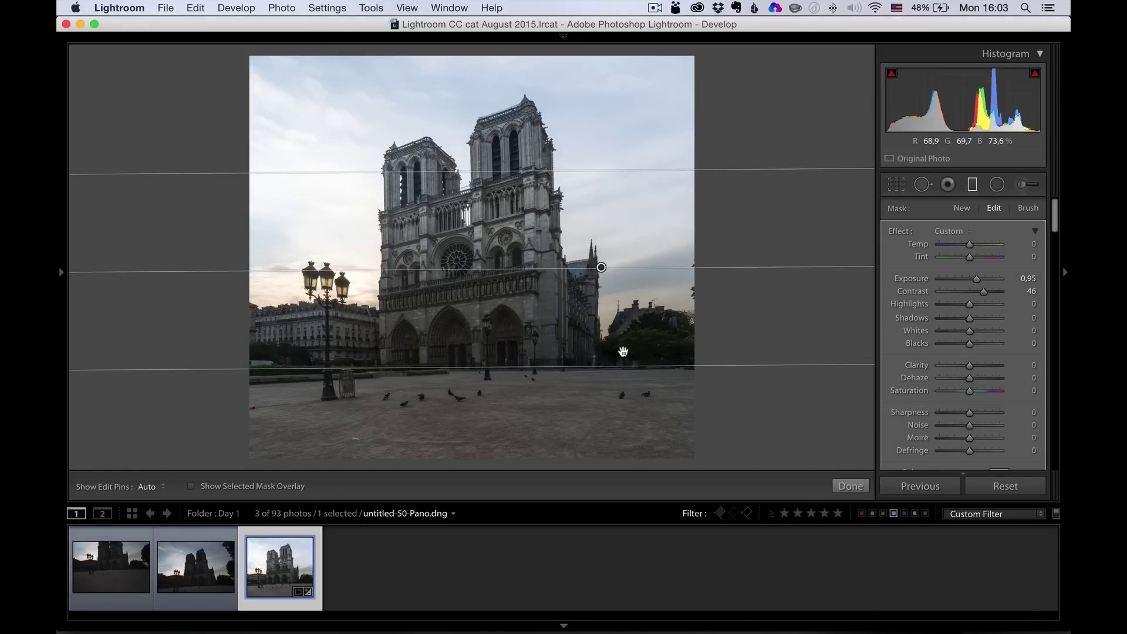
left_click(956, 230)
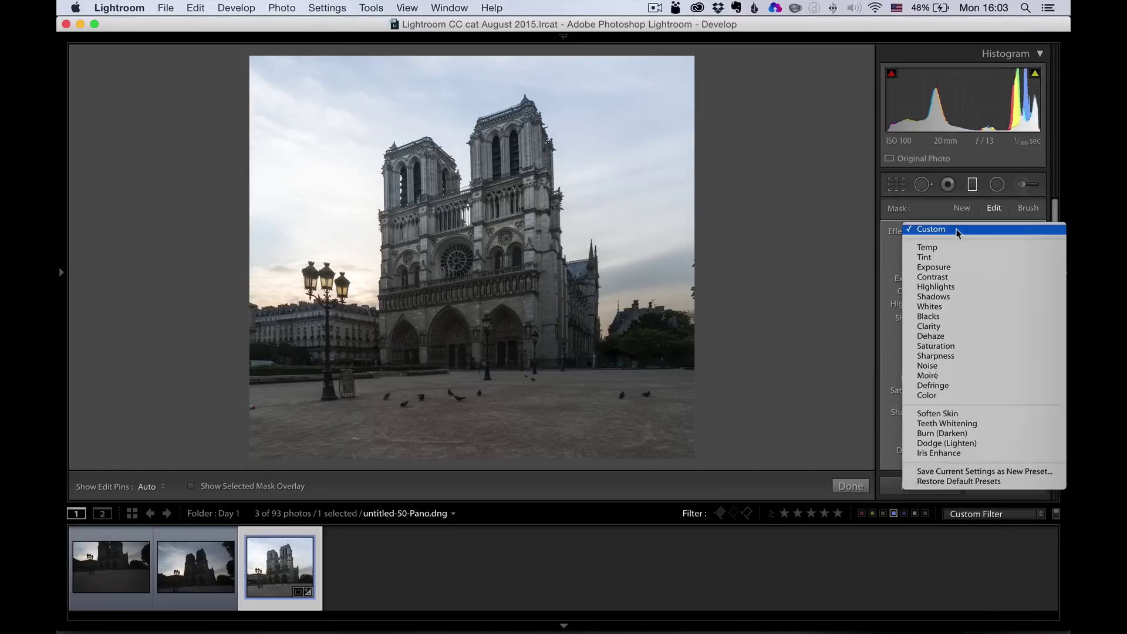
left_click(957, 265)
left_click_drag(979, 277, 963, 278)
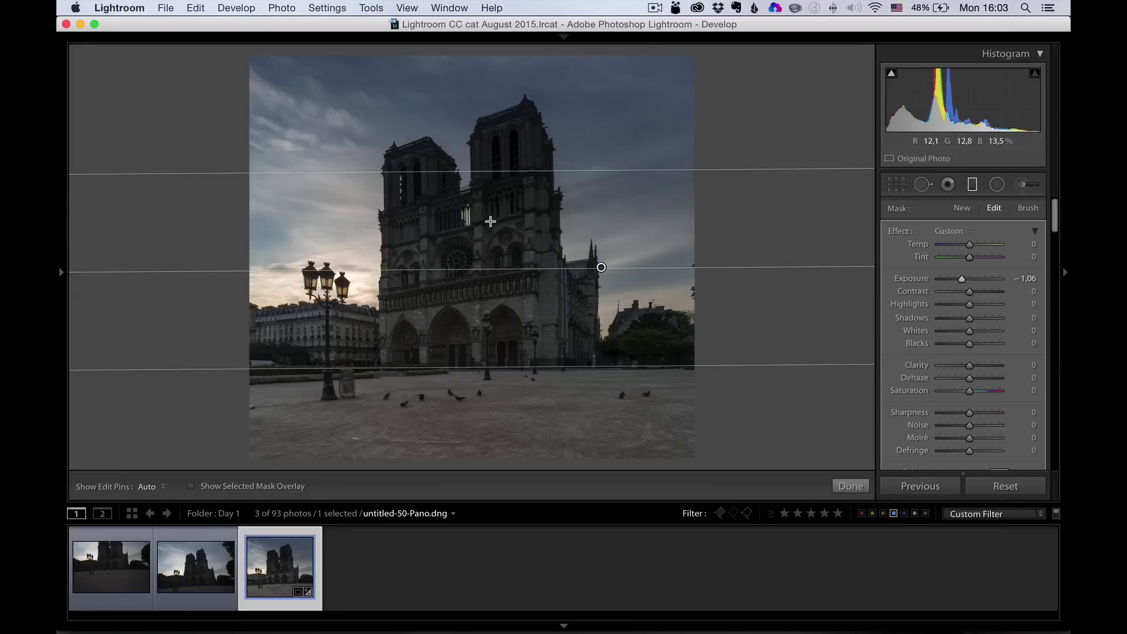
- Erase the graduated filter's darkening from the cathedral towers and facade using the filter brush with Auto Mask on and Flow 50
left_click(1027, 209)
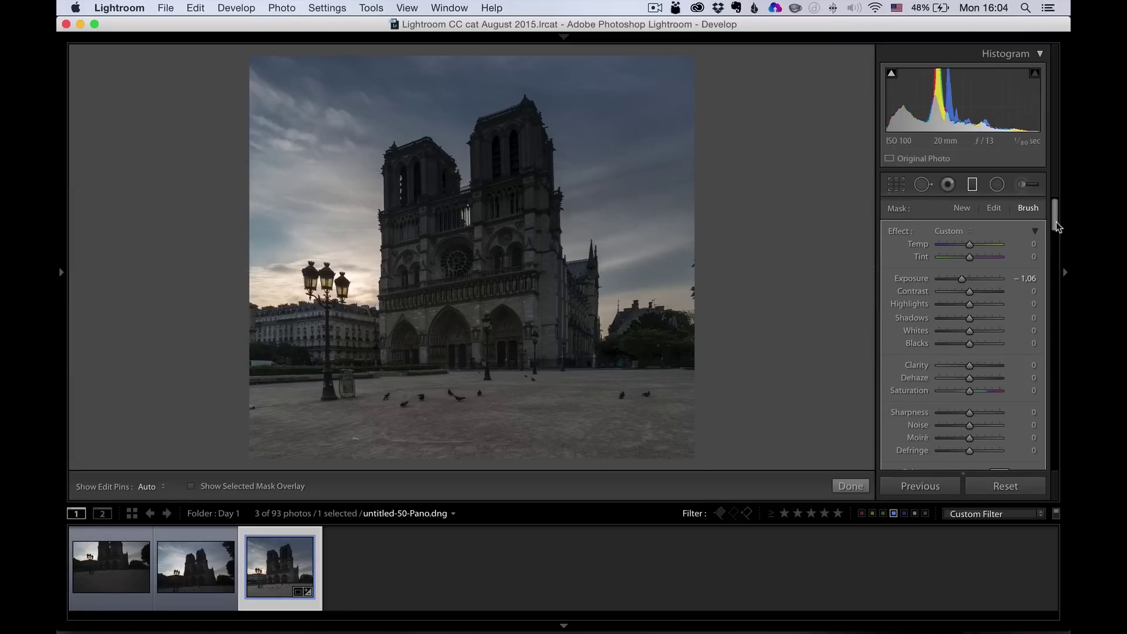
left_click_drag(1054, 227, 1054, 260)
scroll(1051, 258, "down", 5)
scroll(1051, 252, "up", 6)
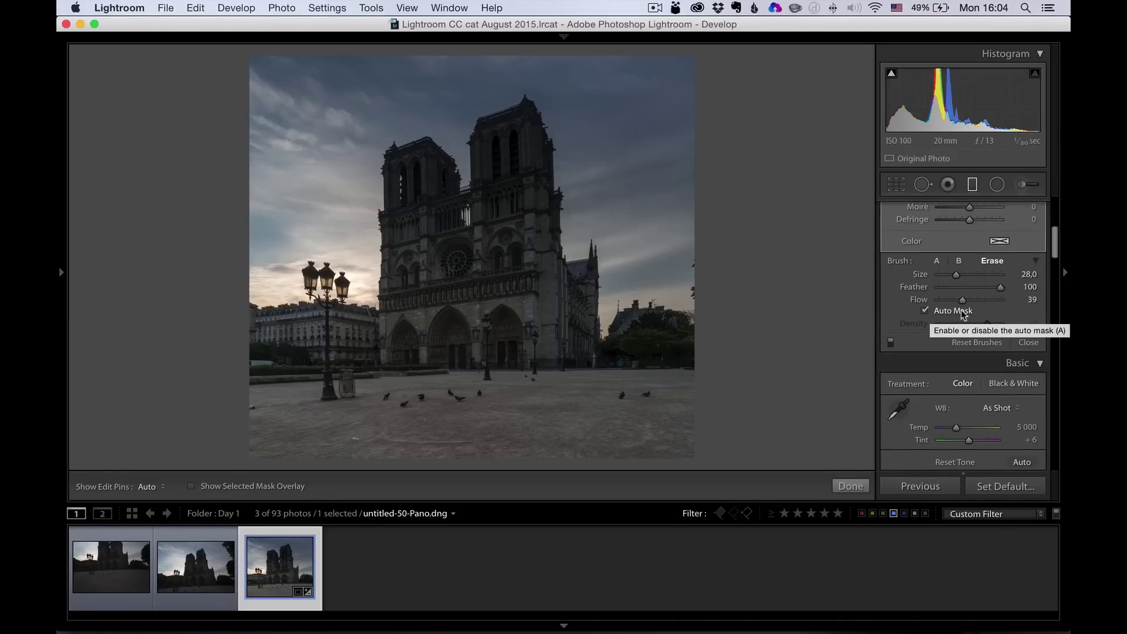
mouse_move(962, 300)
left_mouse_down()
mouse_move(1016, 300)
mouse_move(968, 302)
left_mouse_up()
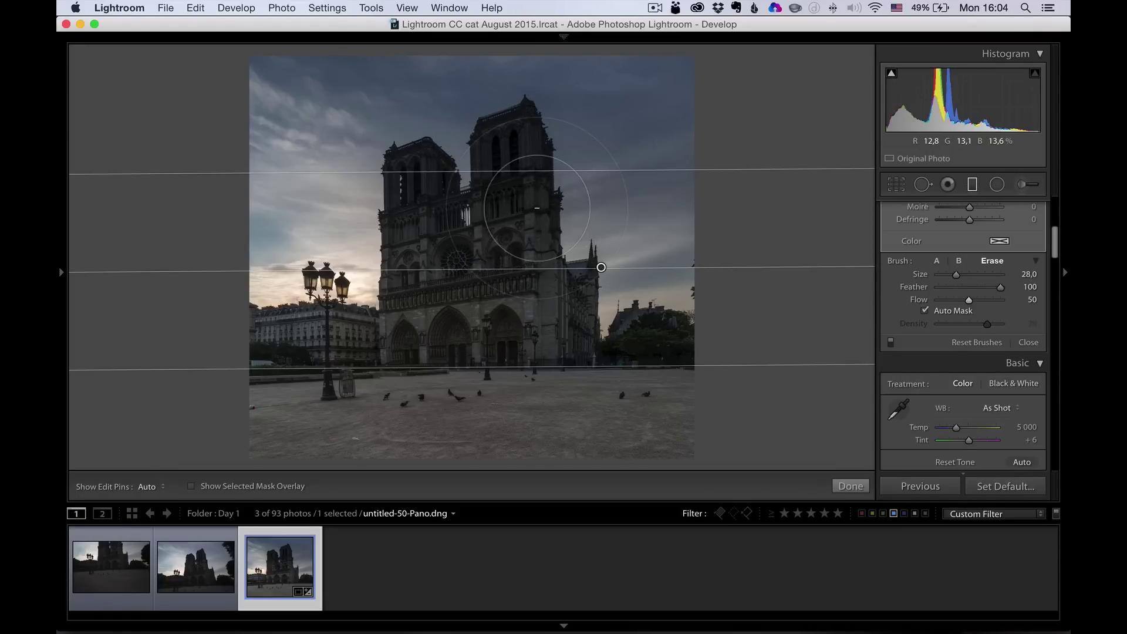
key("h")
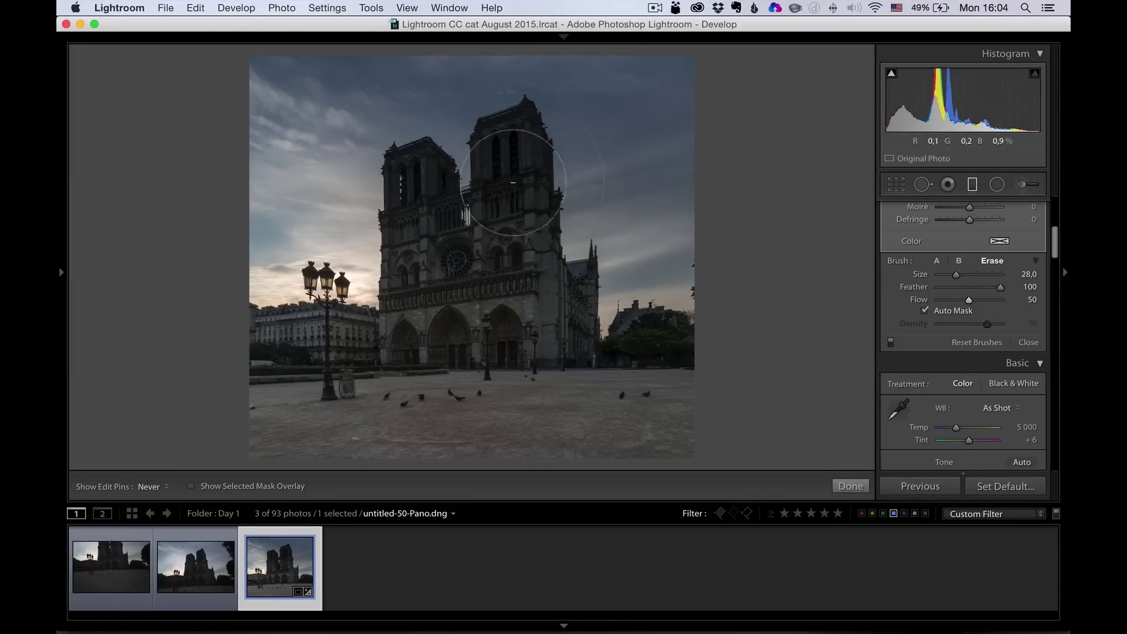
key("h")
key("h")
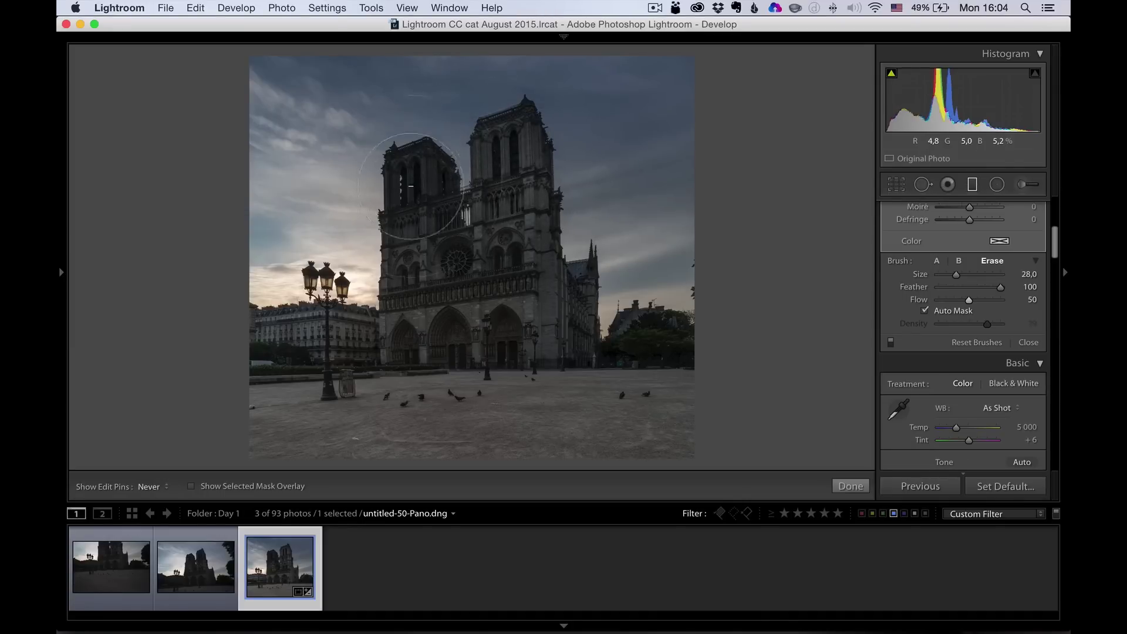
key("h")
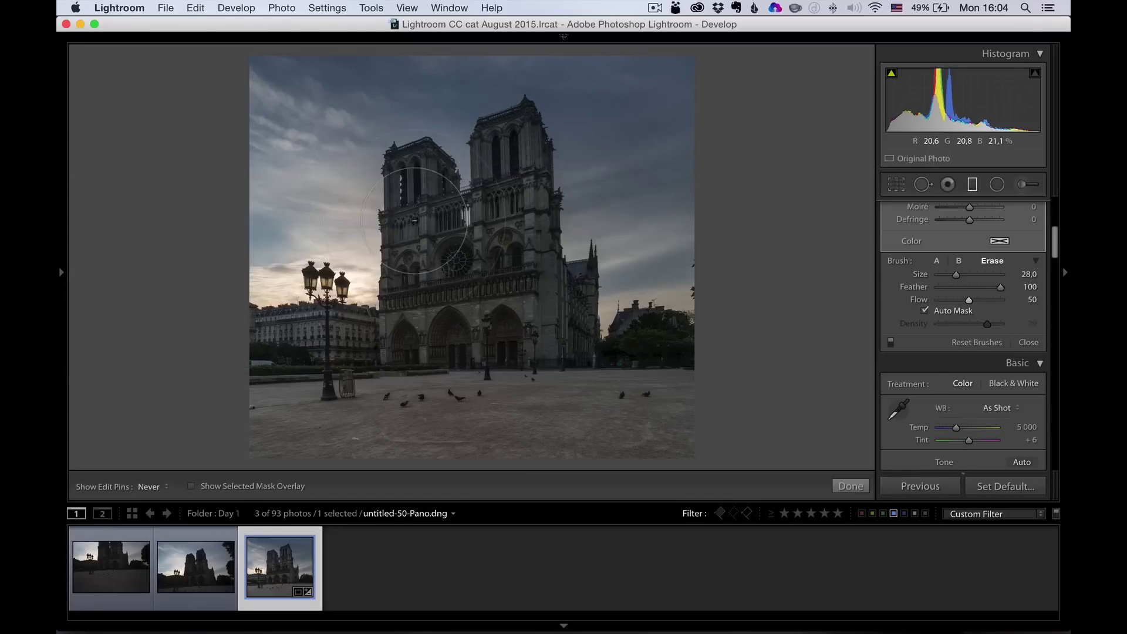
- Compare the photo with the graduated filter turned off and back on
mouse_move(1055, 246)
left_mouse_down()
mouse_move(1049, 198)
mouse_move(1055, 242)
left_mouse_up()
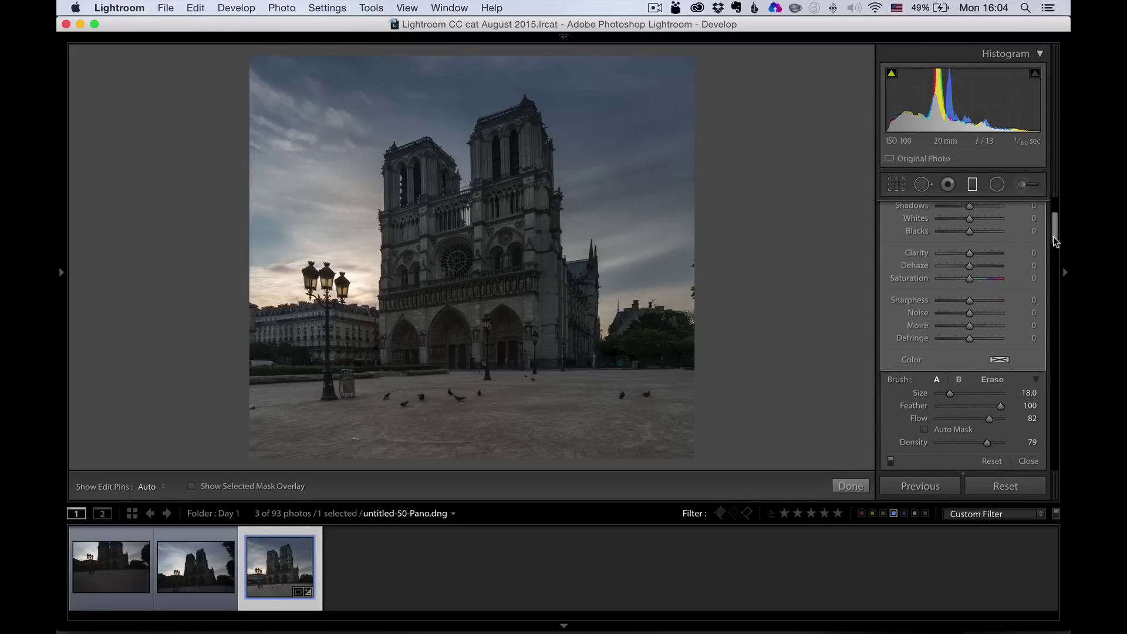
scroll(1055, 242, "up", 2)
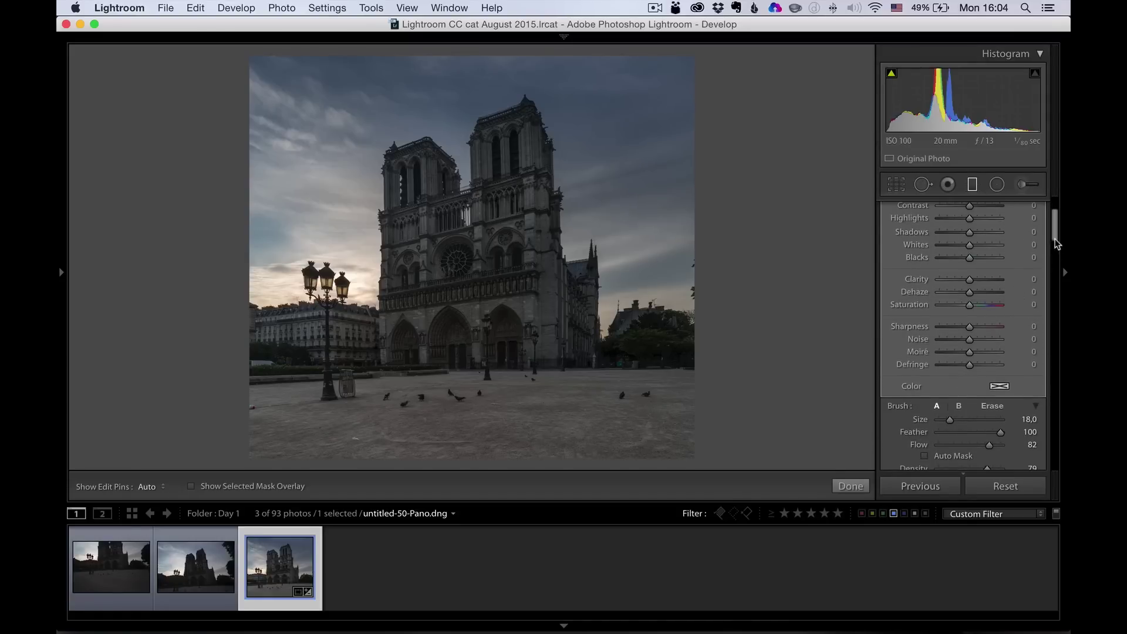
scroll(1055, 243, "down", 4)
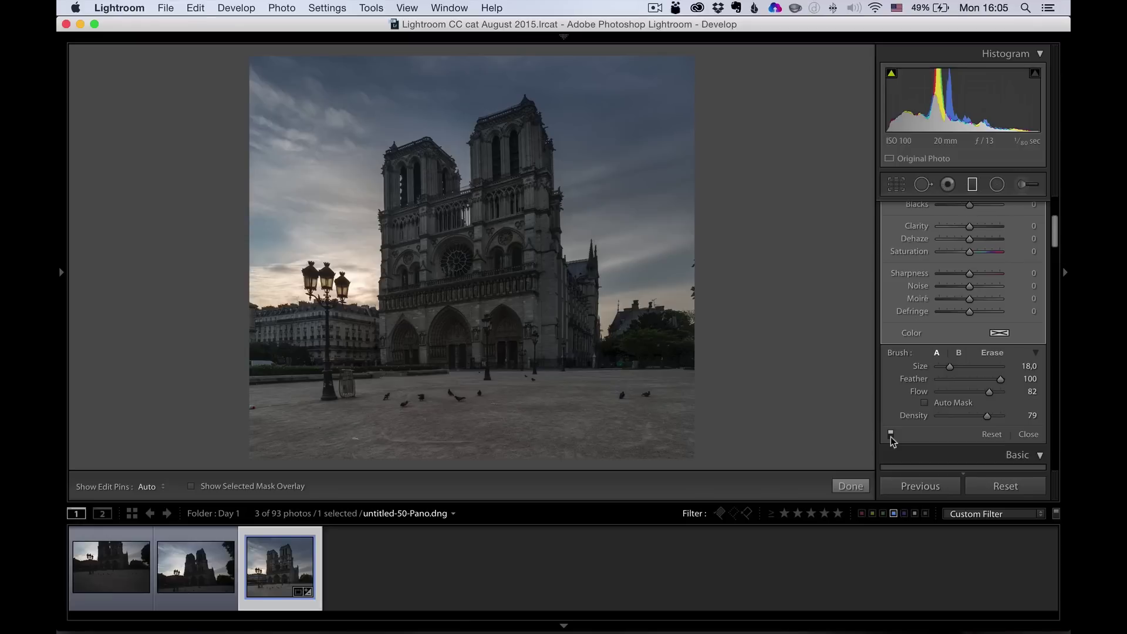
left_click(890, 435)
left_click(890, 435)
- Draw a circular radial filter over the bright sky beside the left tower, with Invert Mask enabled and Feather 100
left_click(999, 187)
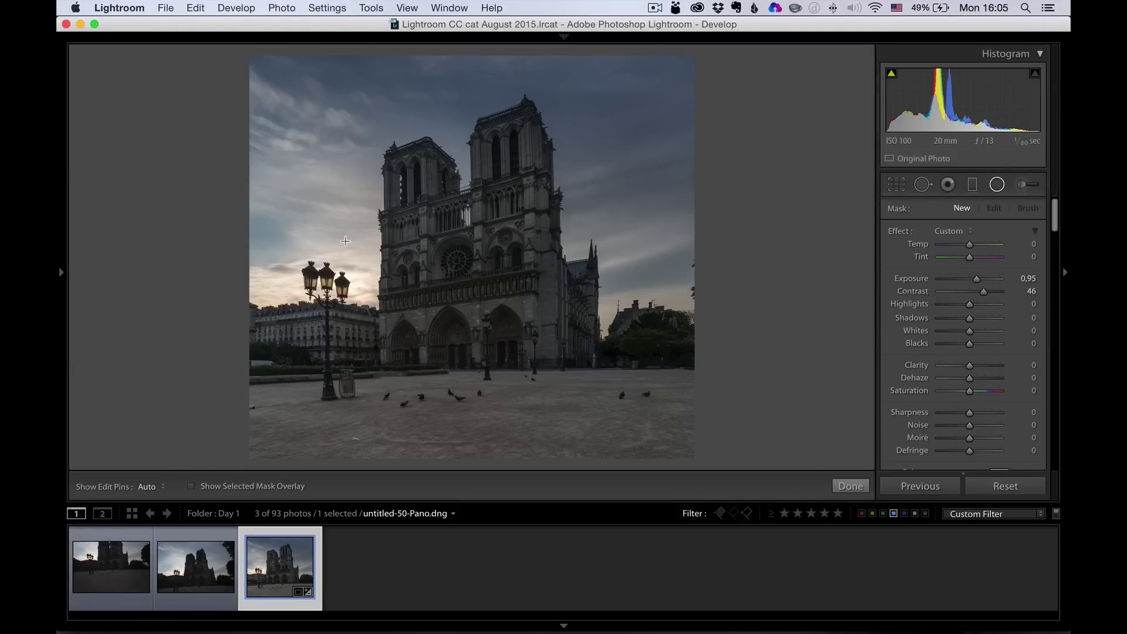
left_click_drag(319, 231, 427, 326)
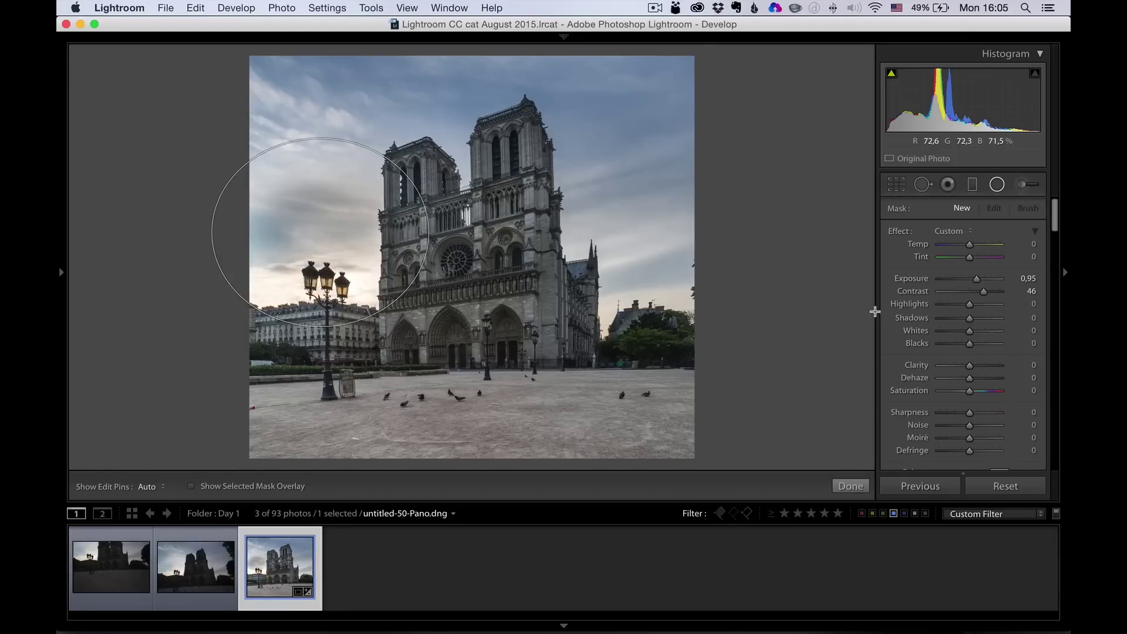
scroll(972, 332, "down", 5)
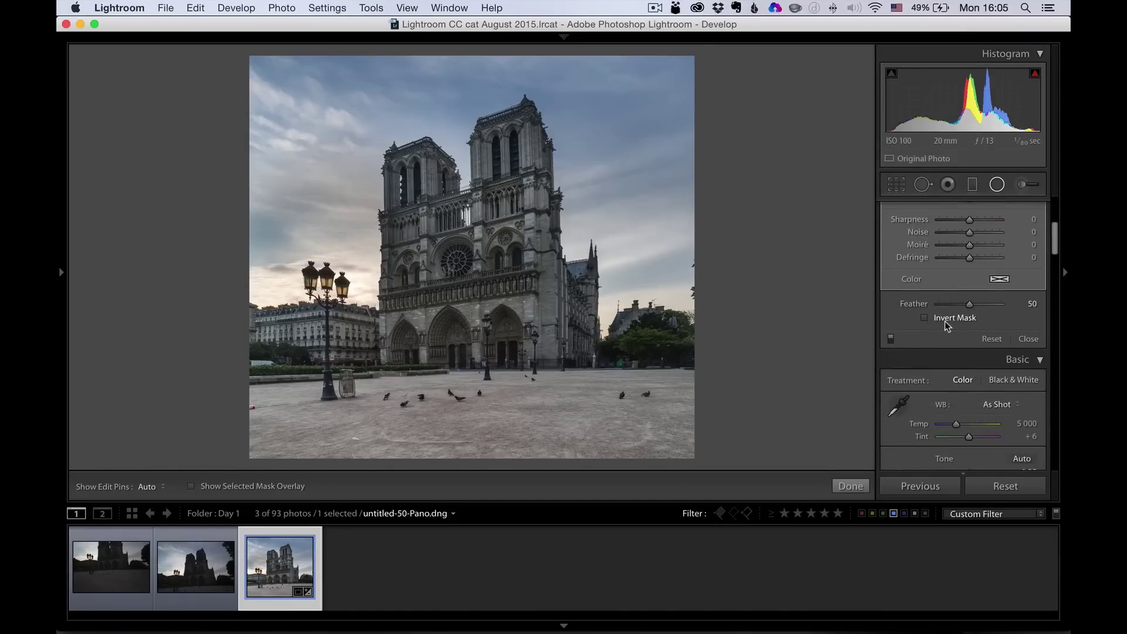
left_click(945, 320)
left_click_drag(970, 304, 1020, 304)
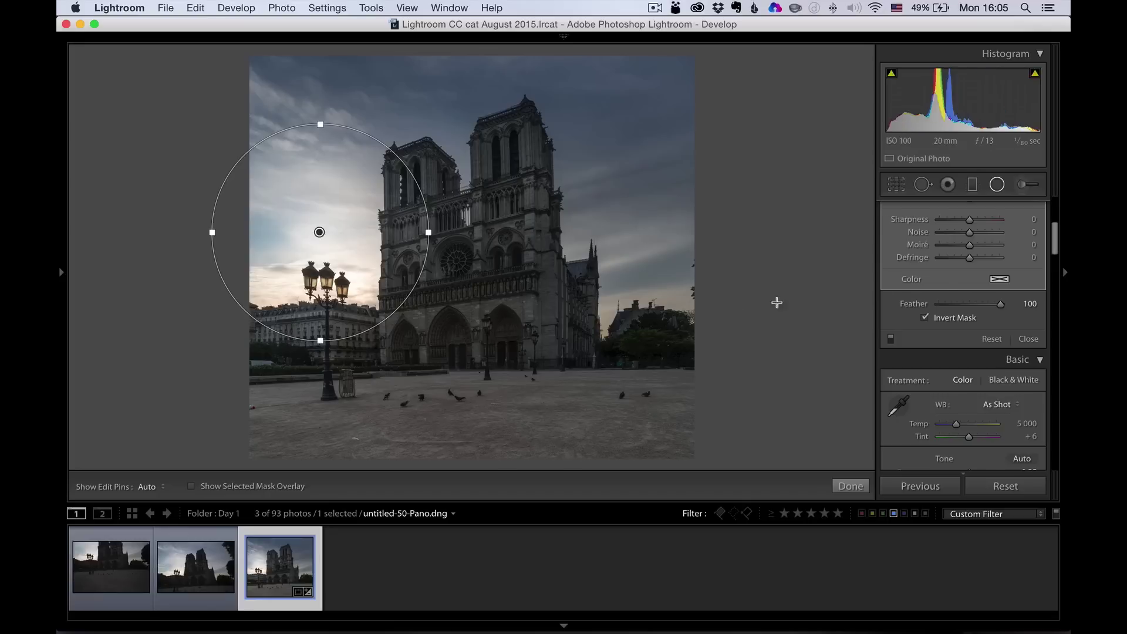
- Set the sky radial filter to Temp 49, Exposure 1.90 and Contrast 8, and shift it slightly toward the cathedral
scroll(961, 288, "up", 6)
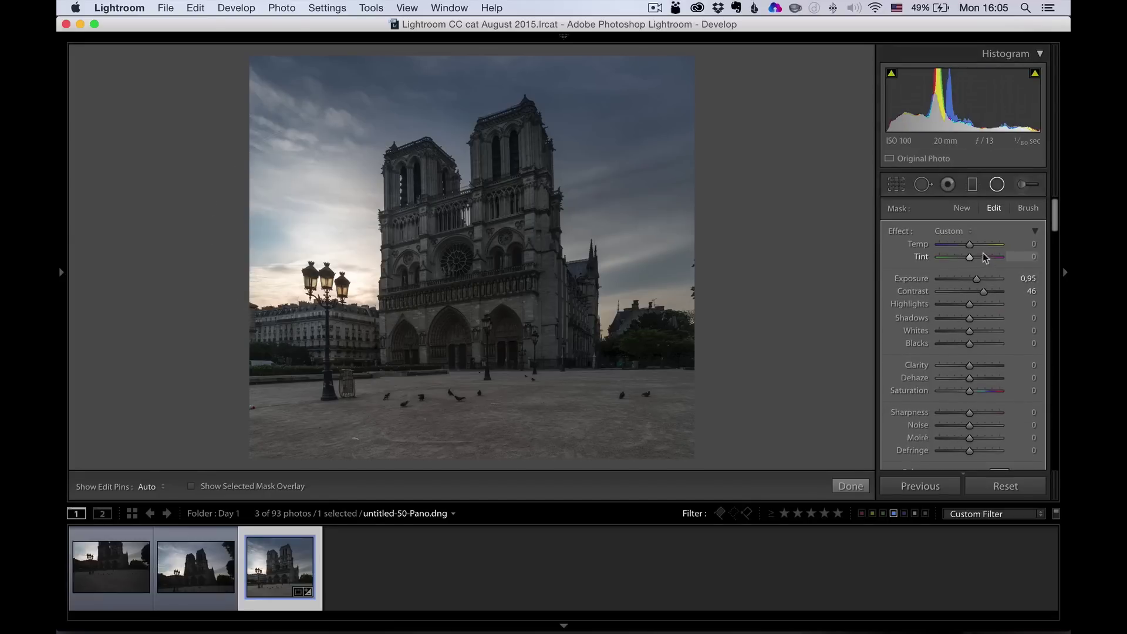
mouse_move(984, 291)
left_mouse_down()
mouse_move(971, 294)
mouse_move(981, 279)
left_mouse_up()
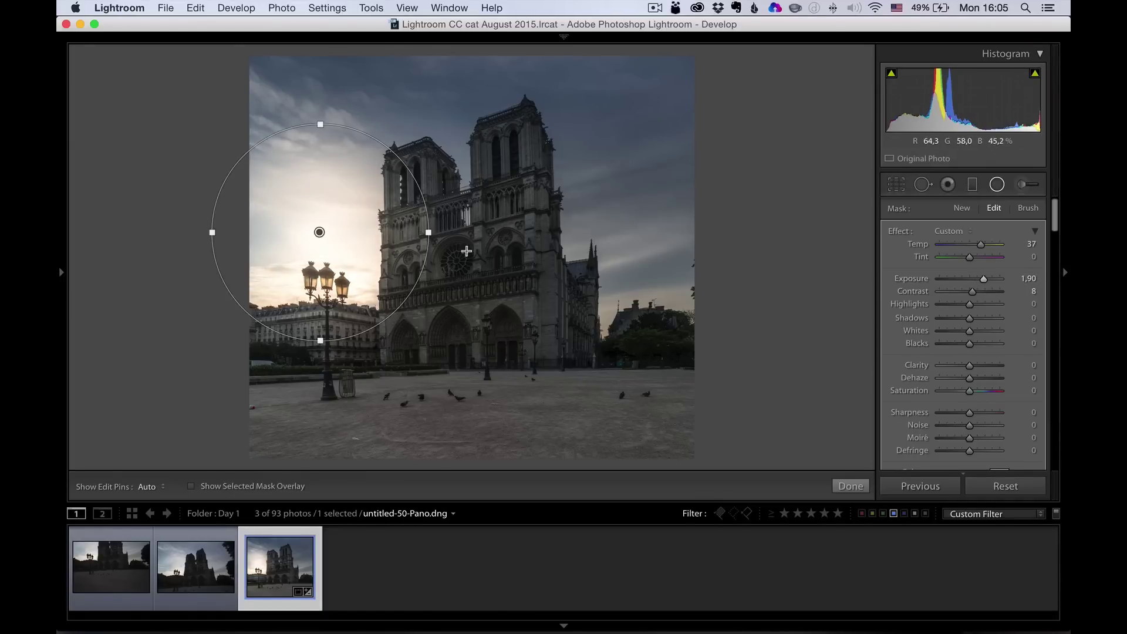
left_click_drag(989, 250, 985, 245)
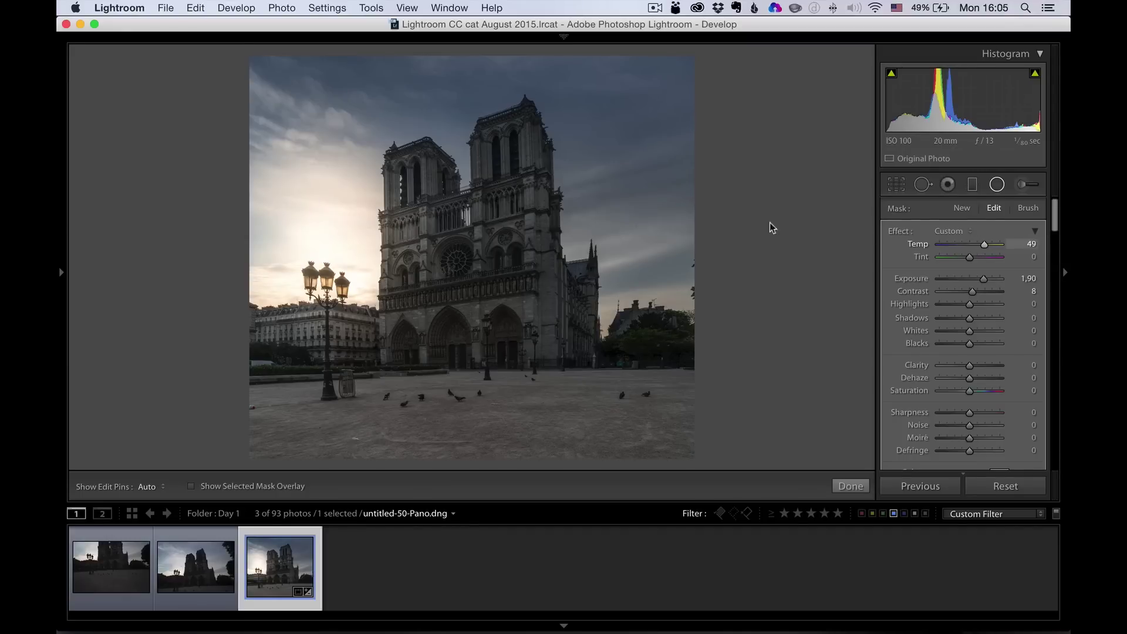
left_click_drag(333, 242, 346, 249)
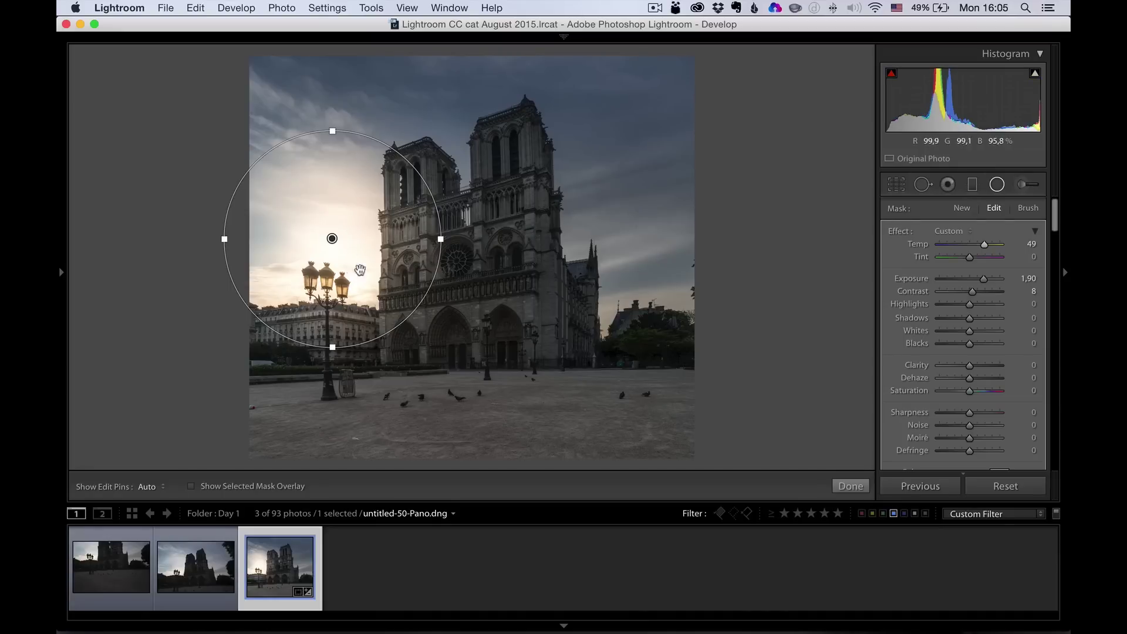
- Erase the radial filter's effect from the left tower with its brush, and close the filter
left_click(1028, 209)
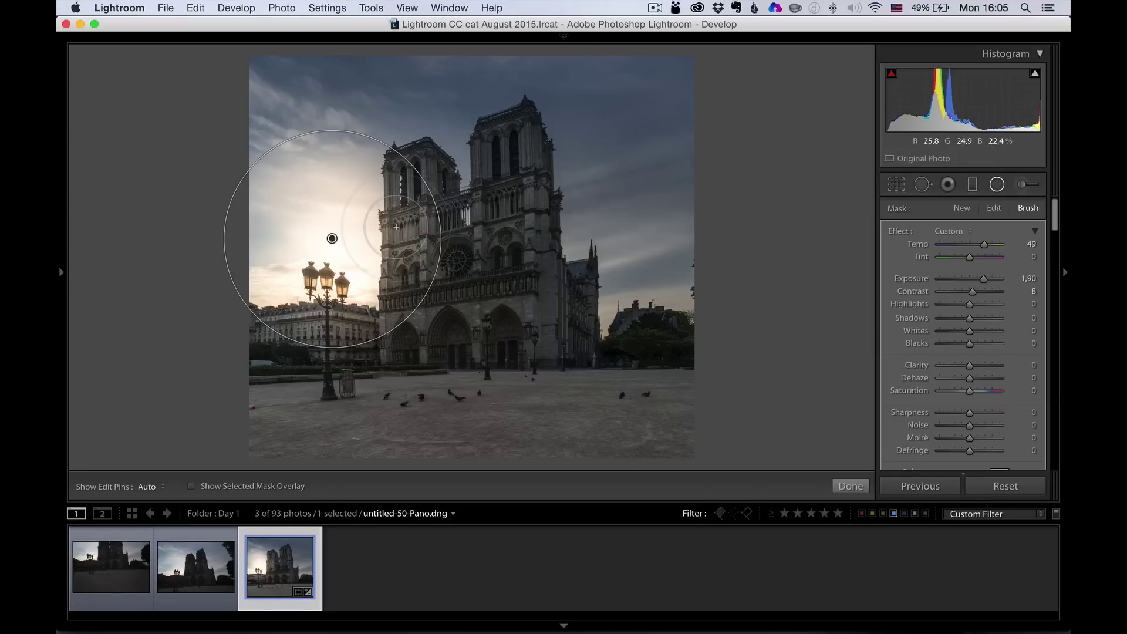
key("h")
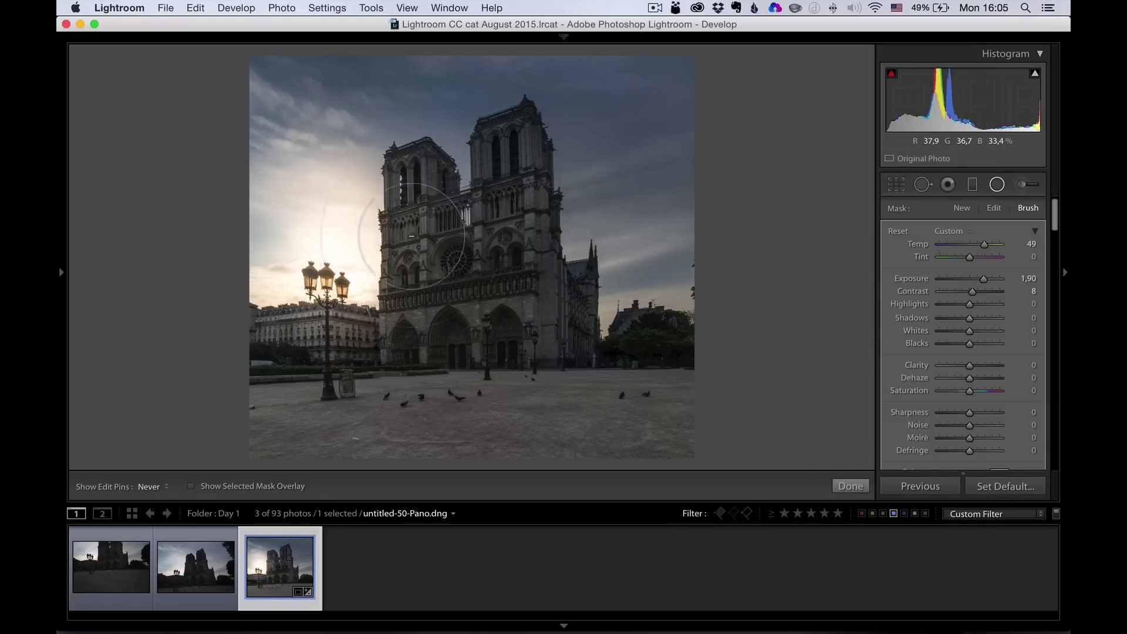
key("h")
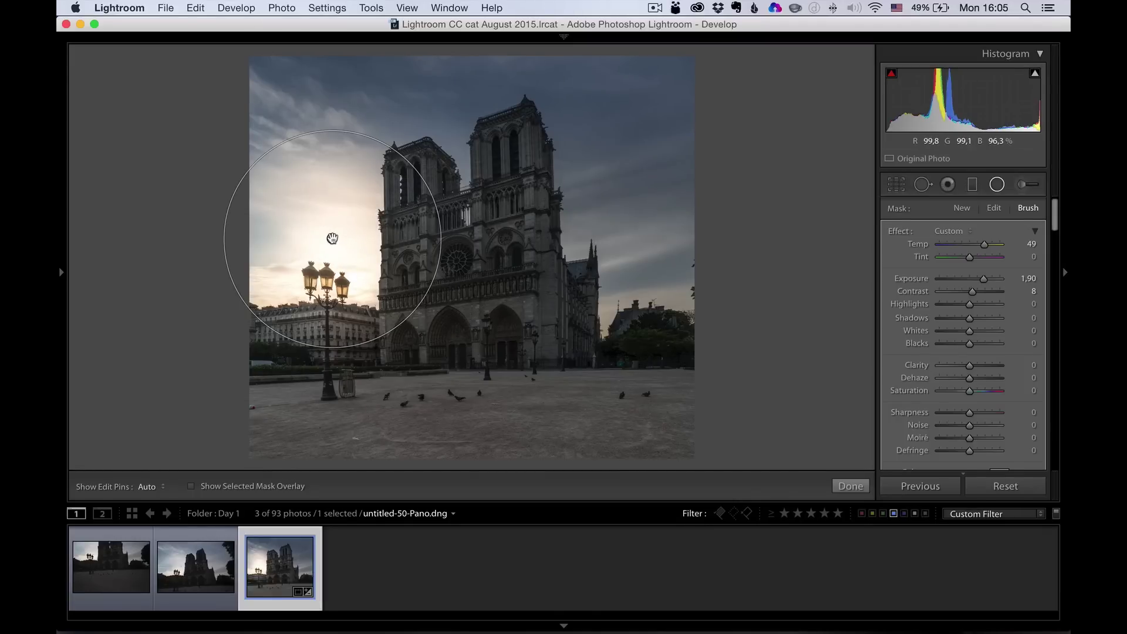
mouse_move(332, 238)
key("alt")
left_click(849, 486)
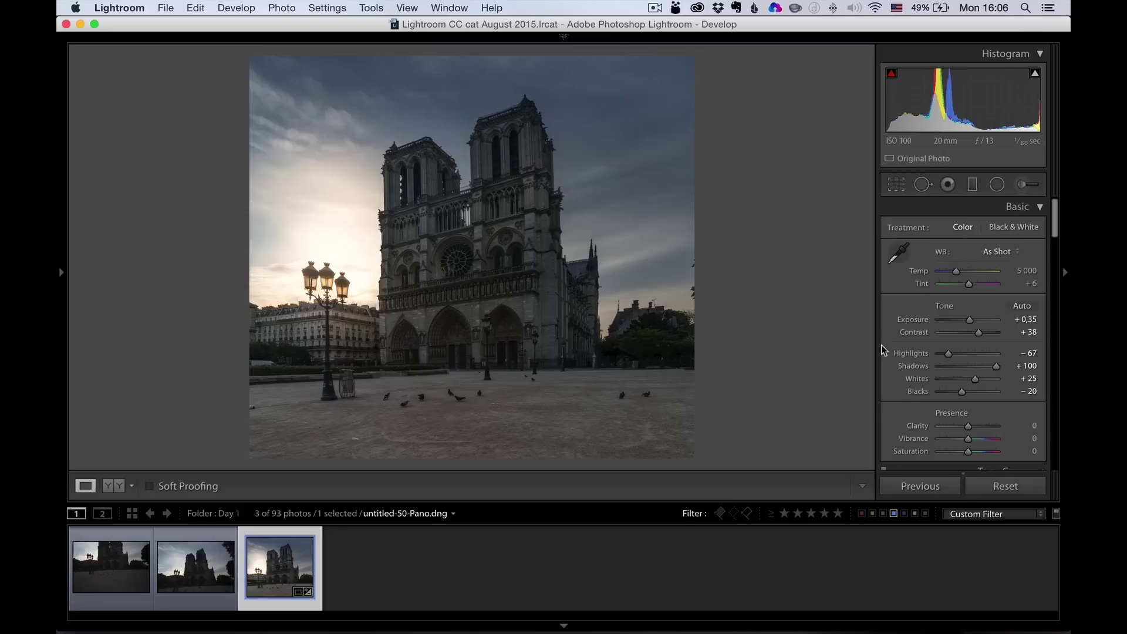
- Draw a slanted graduated filter upward over the square's foreground with the Exposure effect at −1.17, and move it lower
left_click(972, 185)
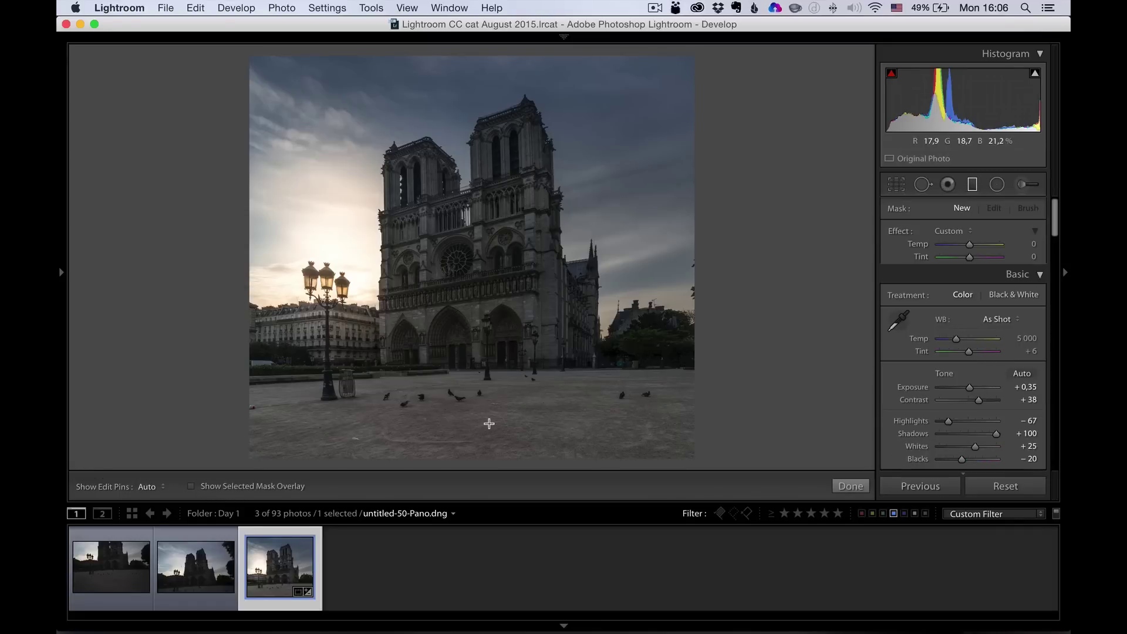
left_click_drag(479, 405, 480, 346)
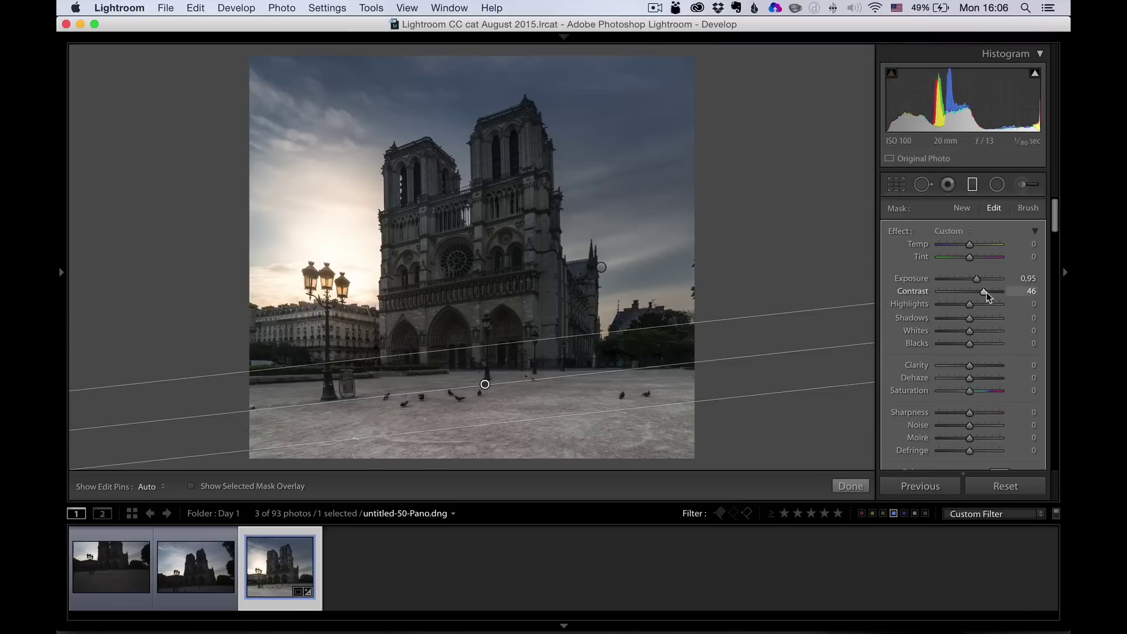
left_click(957, 228)
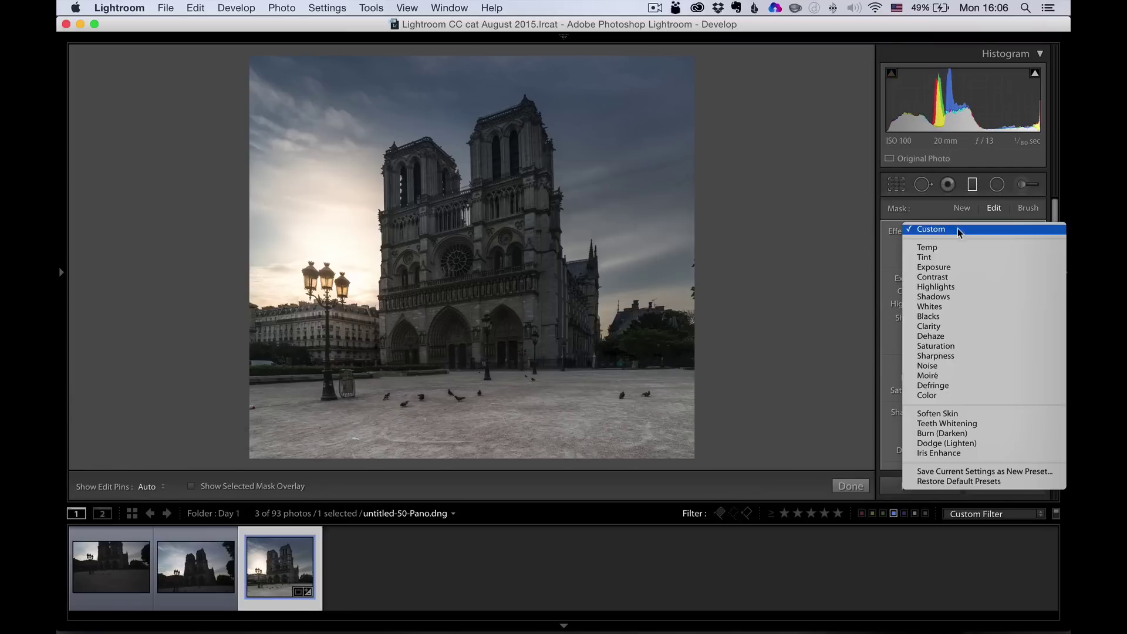
left_click(960, 267)
left_click_drag(978, 283, 959, 282)
left_click_drag(574, 410, 586, 495)
left_click_drag(491, 423, 491, 438)
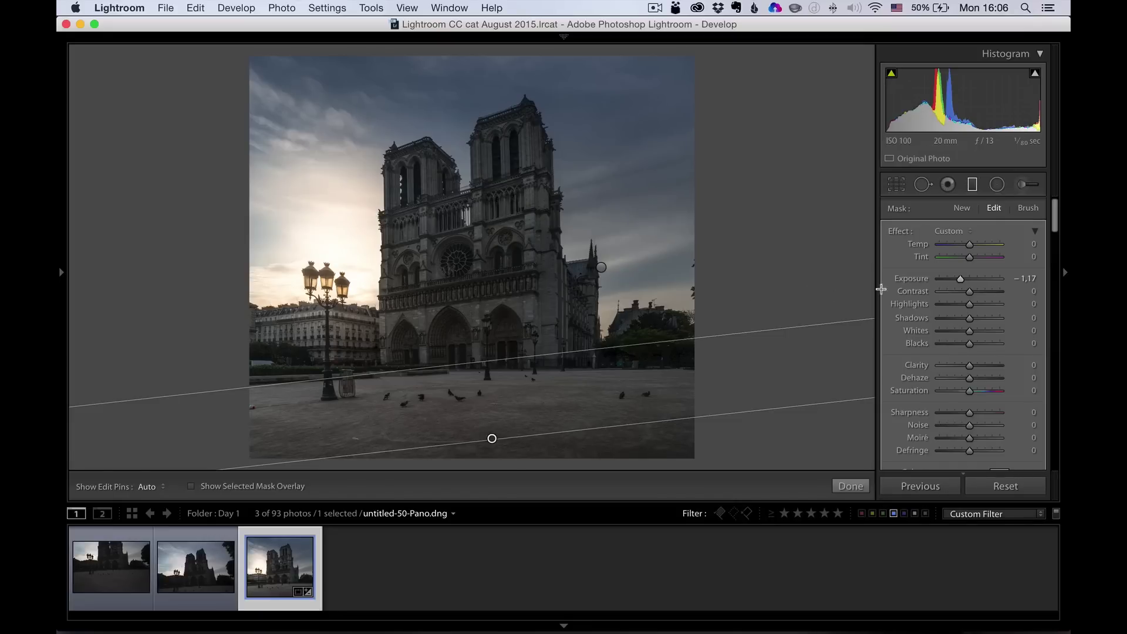
- Draw a small radial filter on the left tower, with Invert Mask enabled and Feather 100
left_click(998, 184)
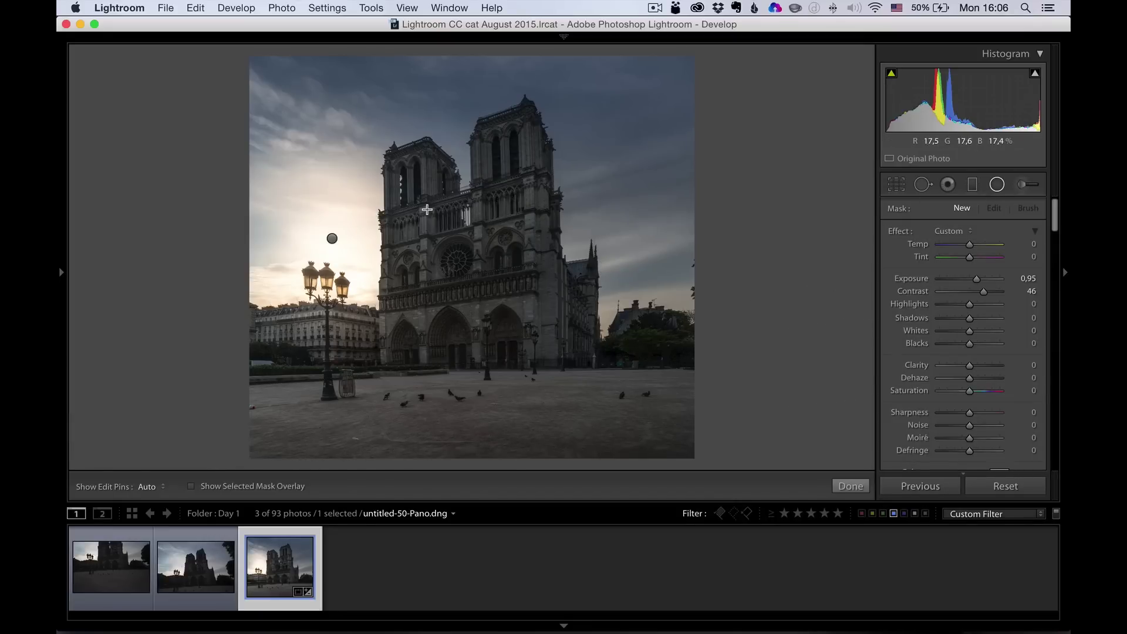
left_click_drag(410, 205, 433, 234)
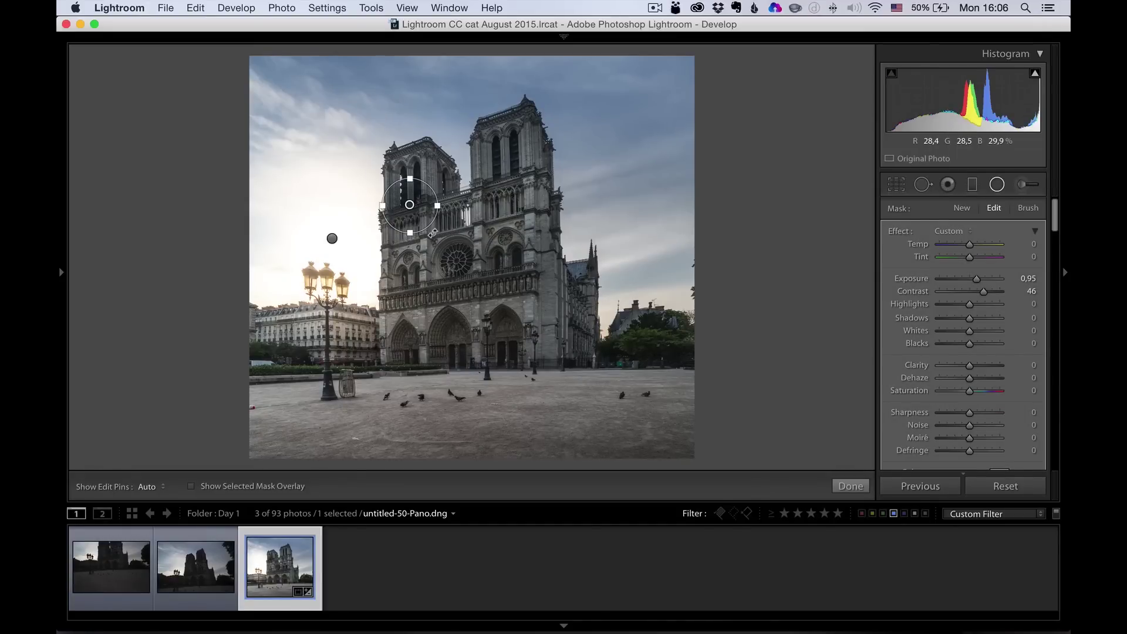
scroll(984, 312, "down", 5)
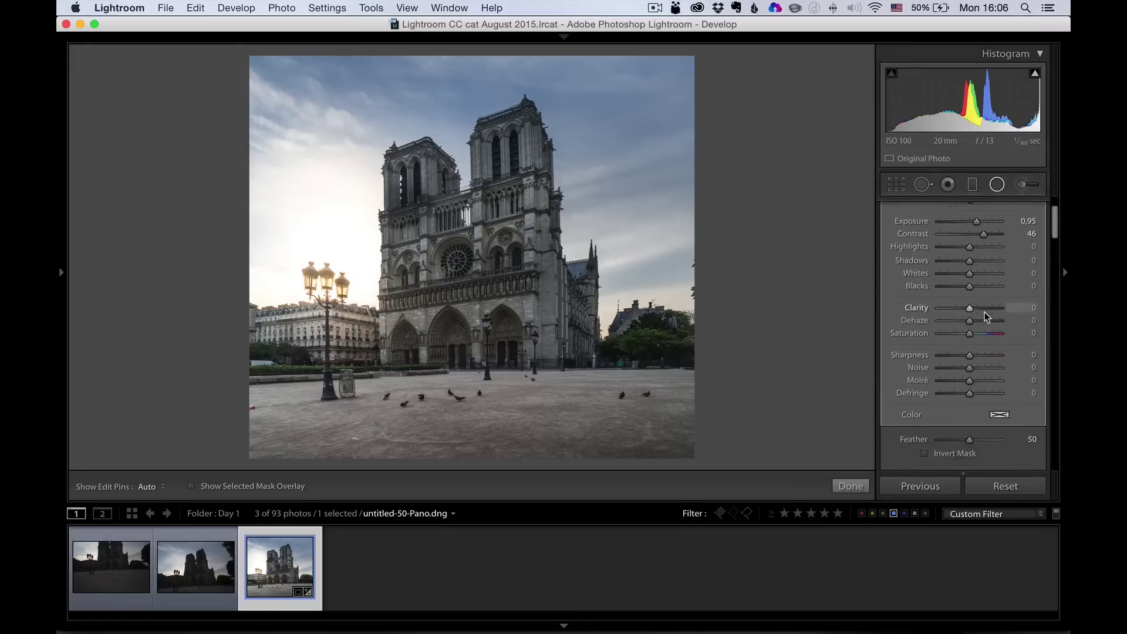
left_click(959, 378)
left_click_drag(970, 360, 999, 364)
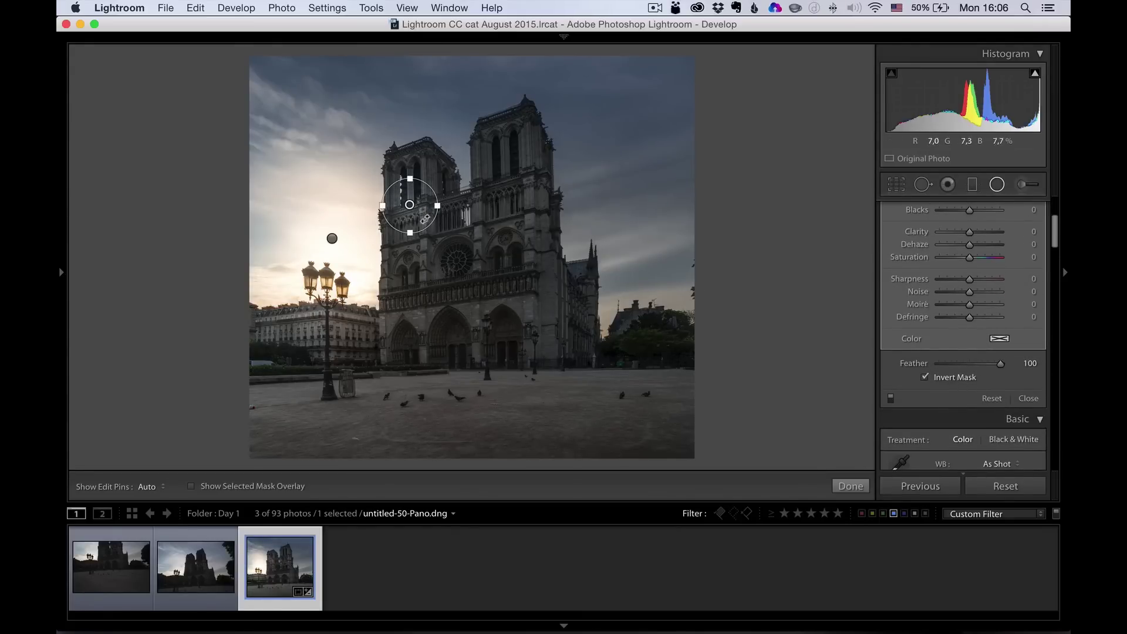
- Move and enlarge the tower radial filter to cover the central facade, and set its Exposure to 1.15 and Contrast to 16
left_click_drag(410, 233, 410, 271)
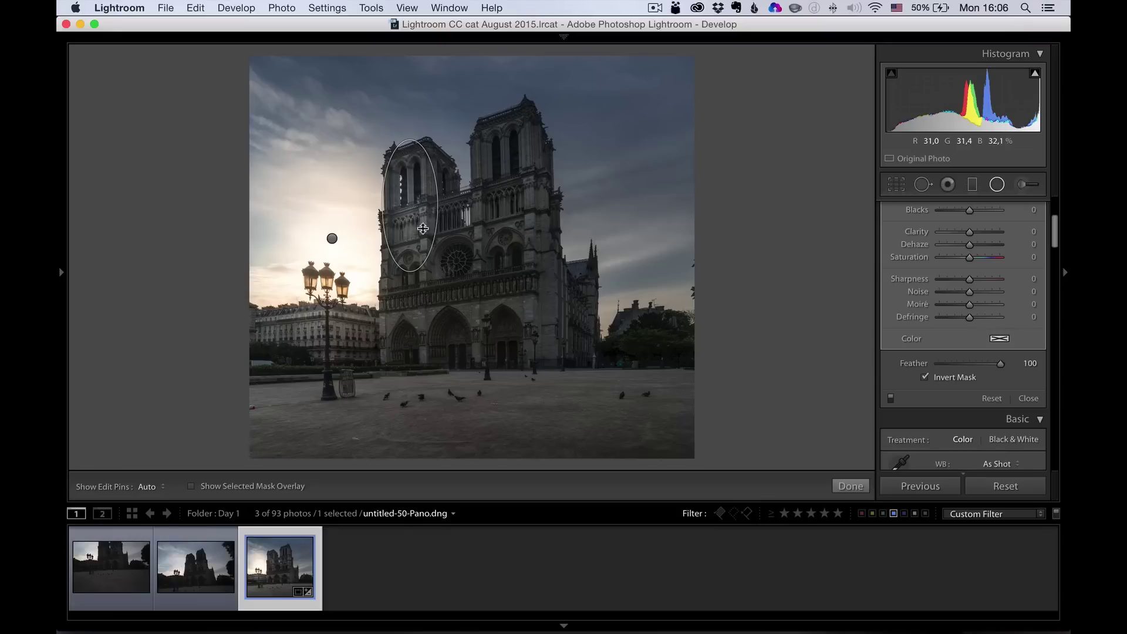
left_click_drag(437, 206, 449, 231)
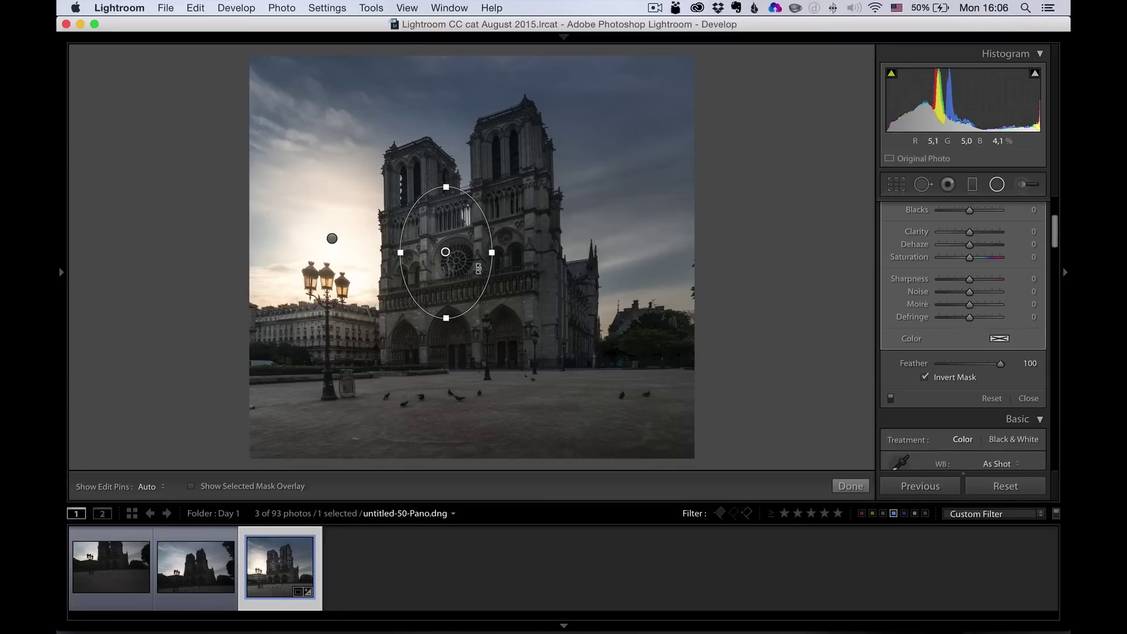
left_click_drag(446, 338, 447, 339)
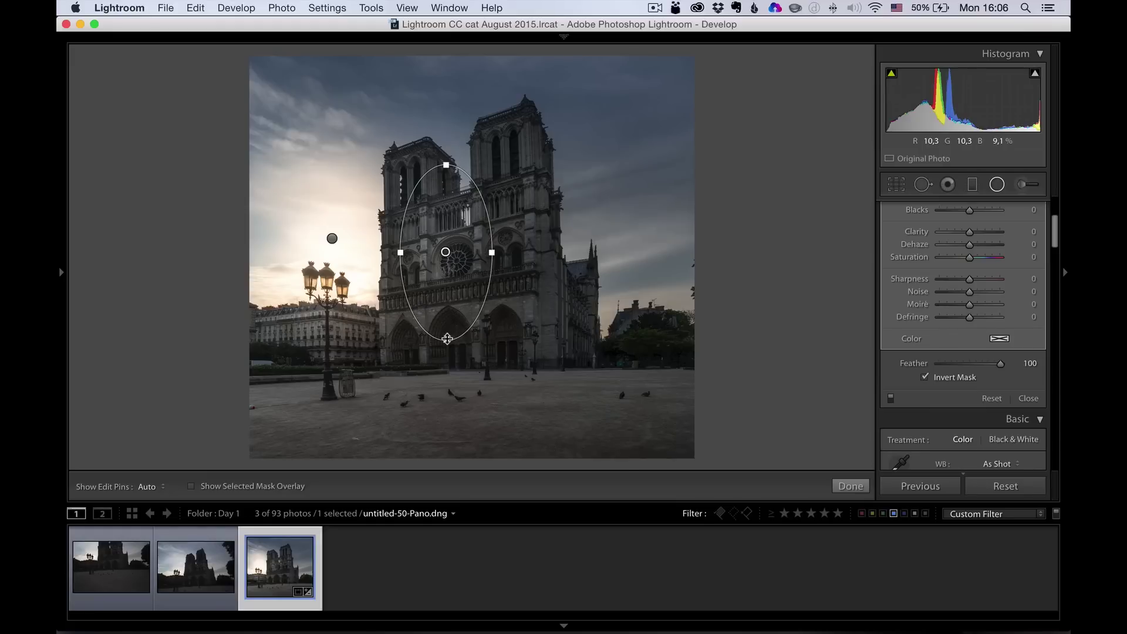
left_click_drag(504, 252, 516, 252)
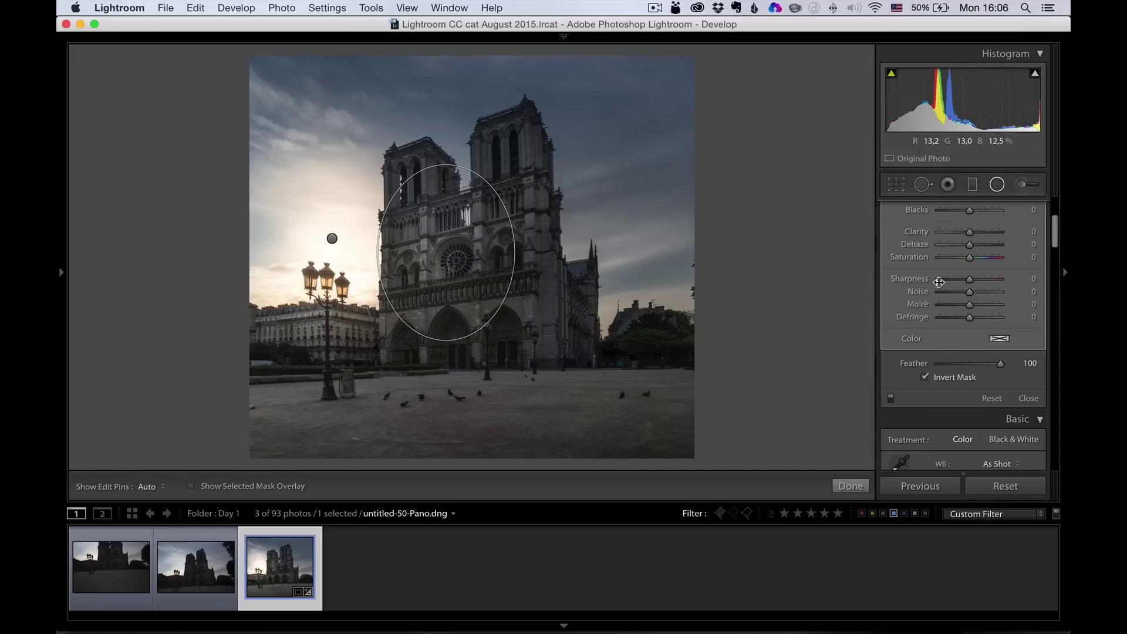
scroll(1028, 322, "up", 5)
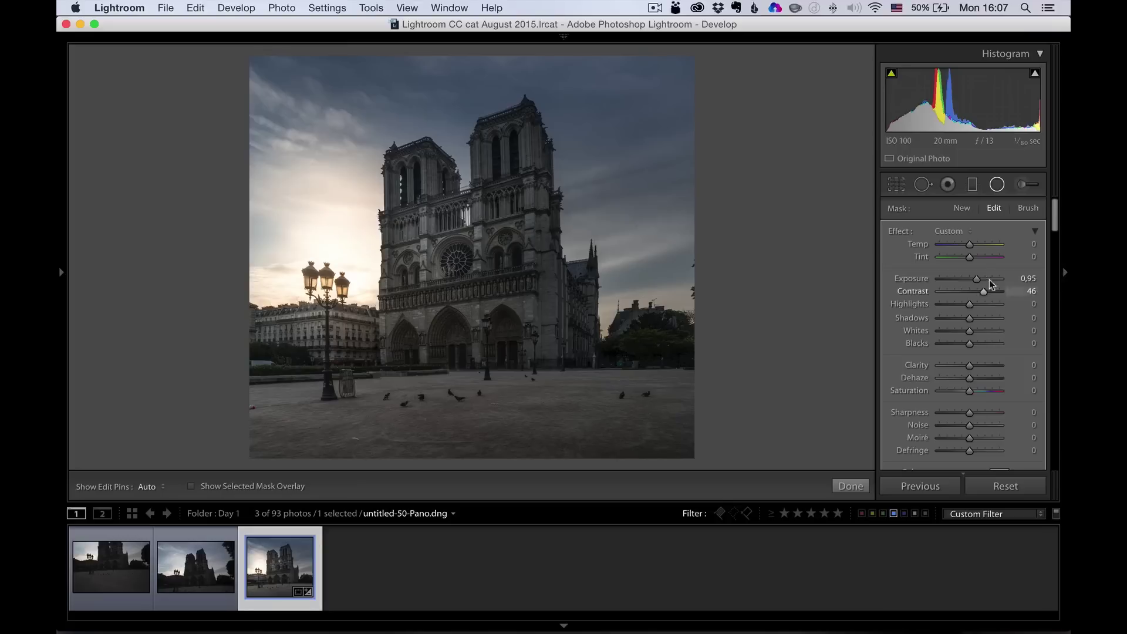
left_click_drag(983, 292, 977, 286)
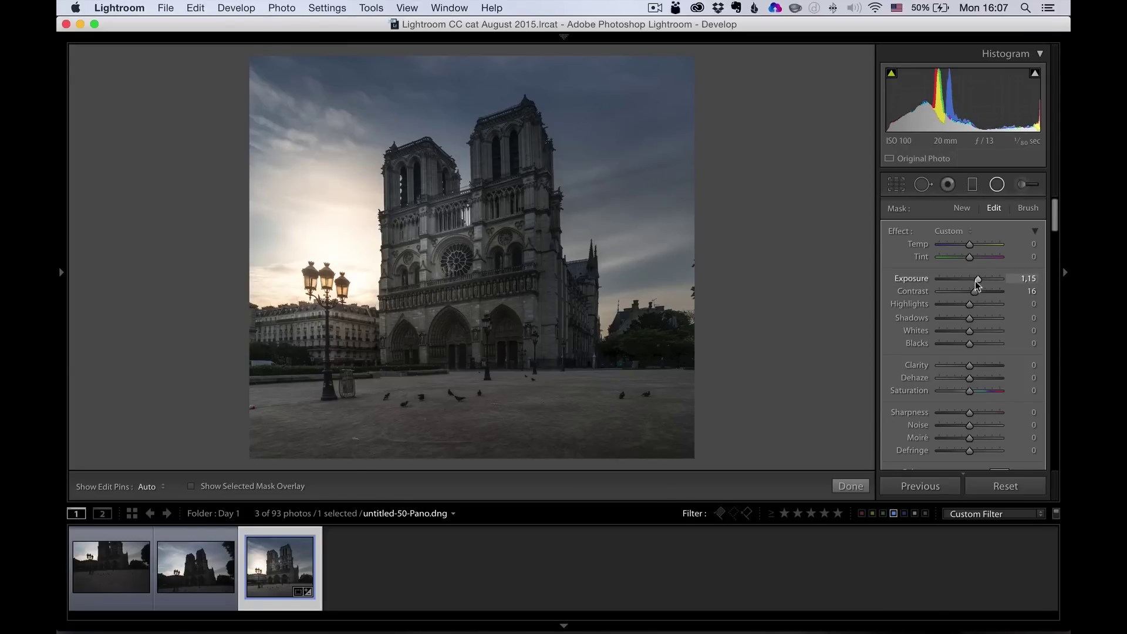
- Set the facade radial filter's Clarity to 56, Contrast to 7 and Exposure to 0.47, and move it up onto the right tower
left_click_drag(991, 363, 986, 367)
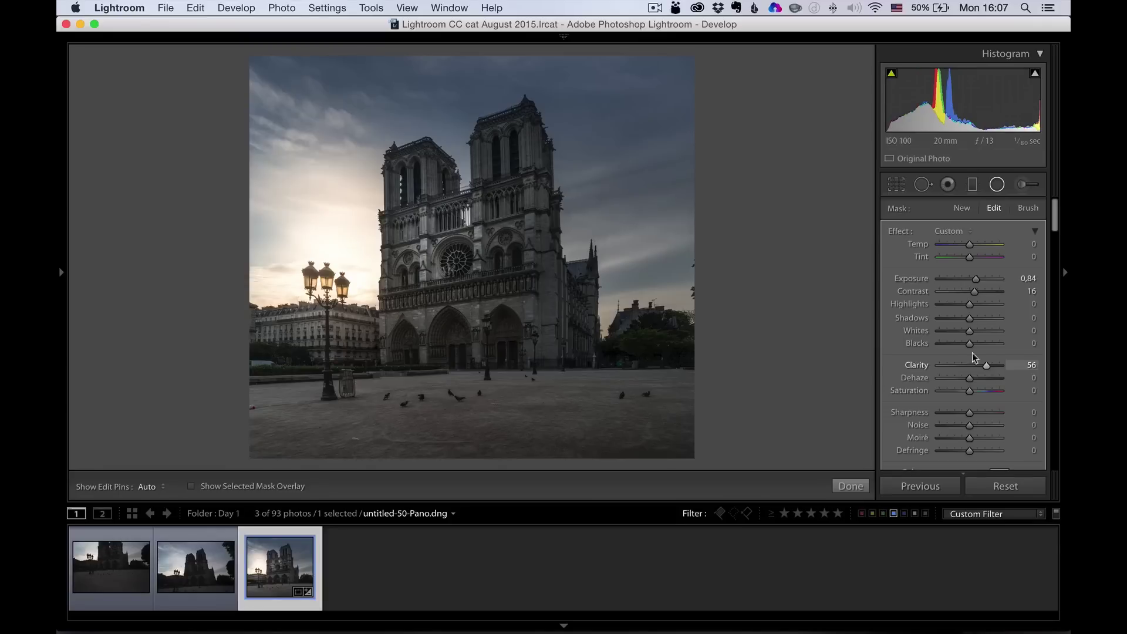
scroll(924, 399, "down", 3)
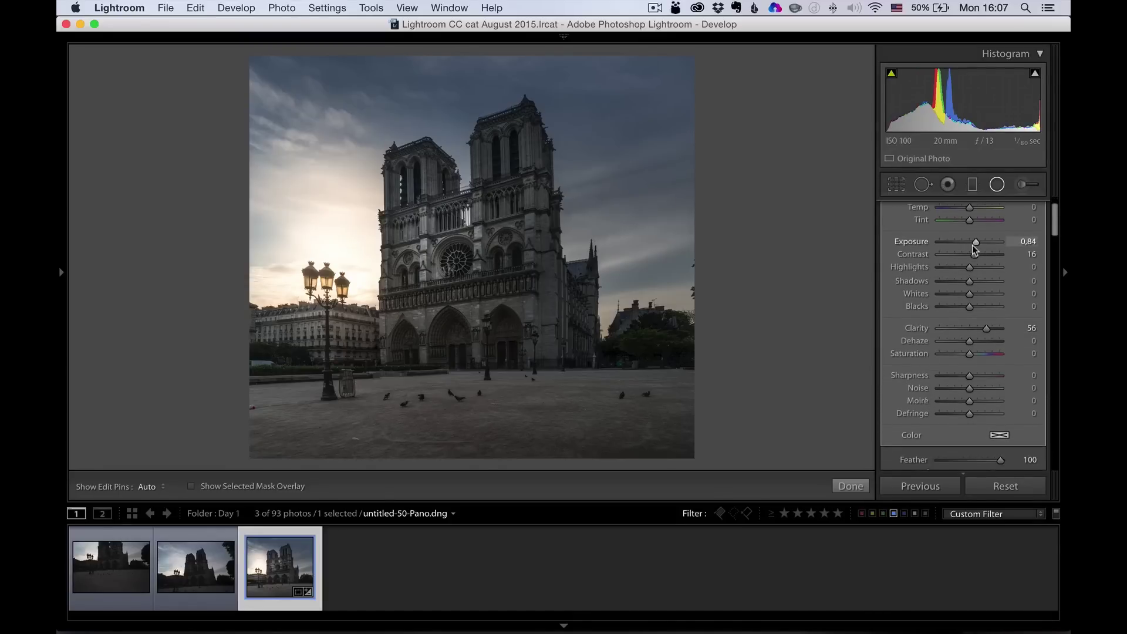
left_click_drag(973, 246, 975, 247)
left_click_drag(977, 259, 975, 243)
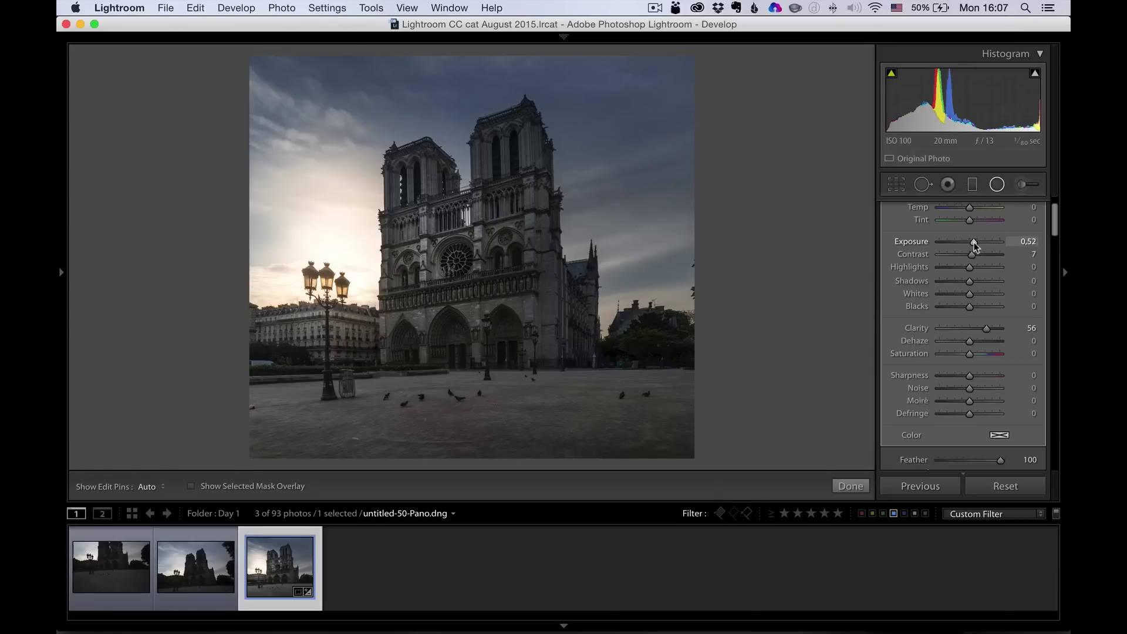
left_click_drag(497, 230, 505, 195)
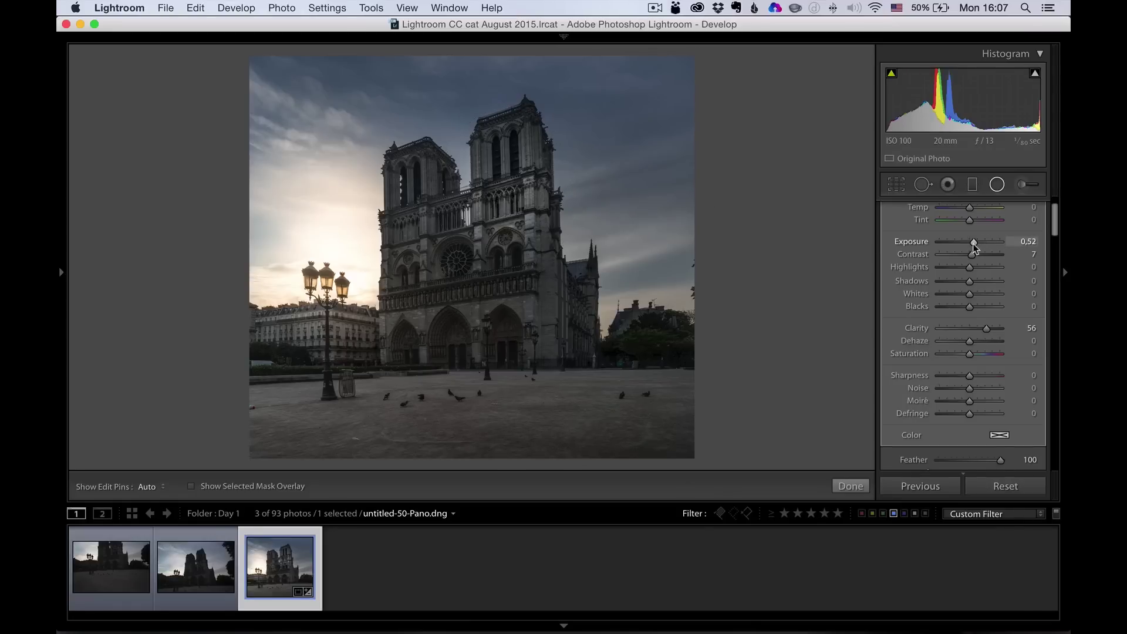
- Duplicate the right tower's radial filter, move the copy to the cathedral's lower left facade, and close the filter
key("alt")
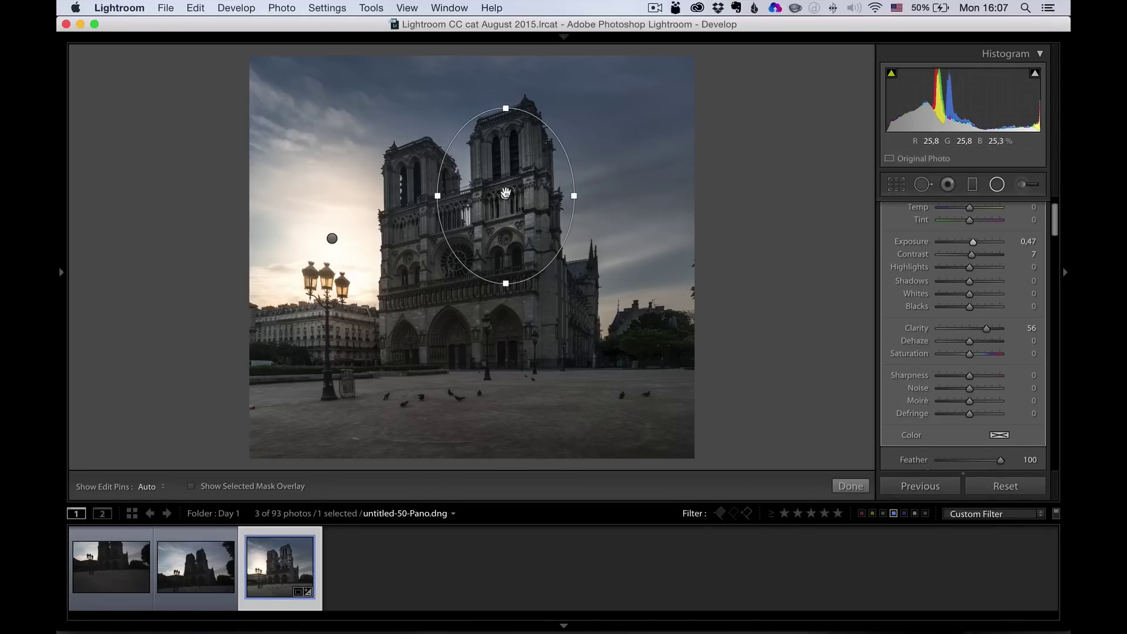
right_click(506, 195)
left_click(526, 199)
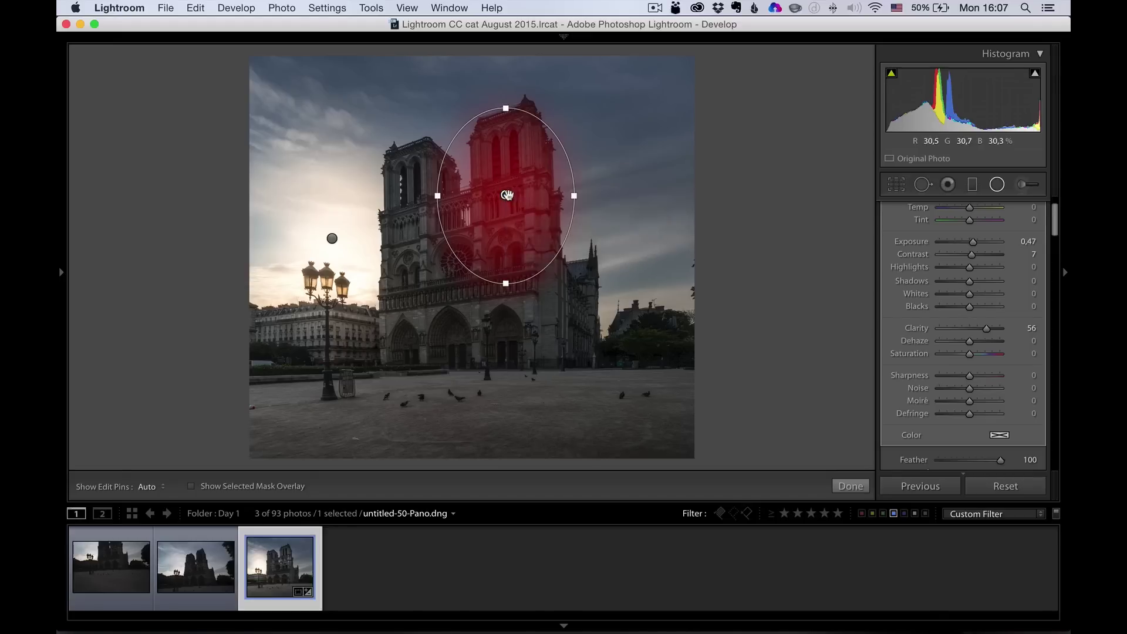
left_click_drag(452, 290, 432, 320)
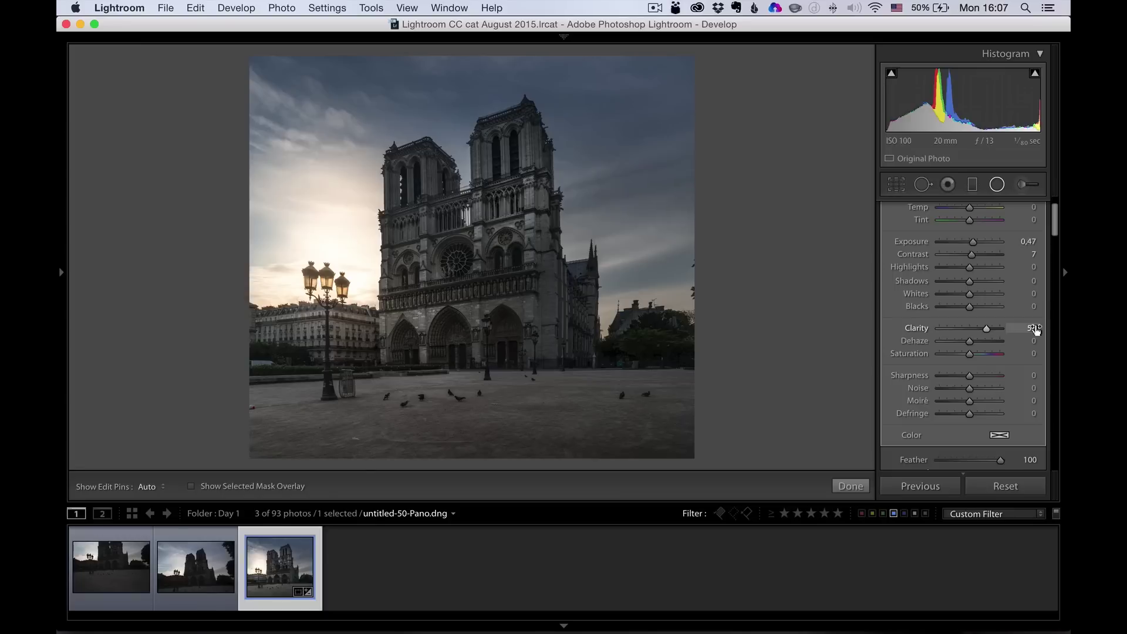
left_click(850, 486)
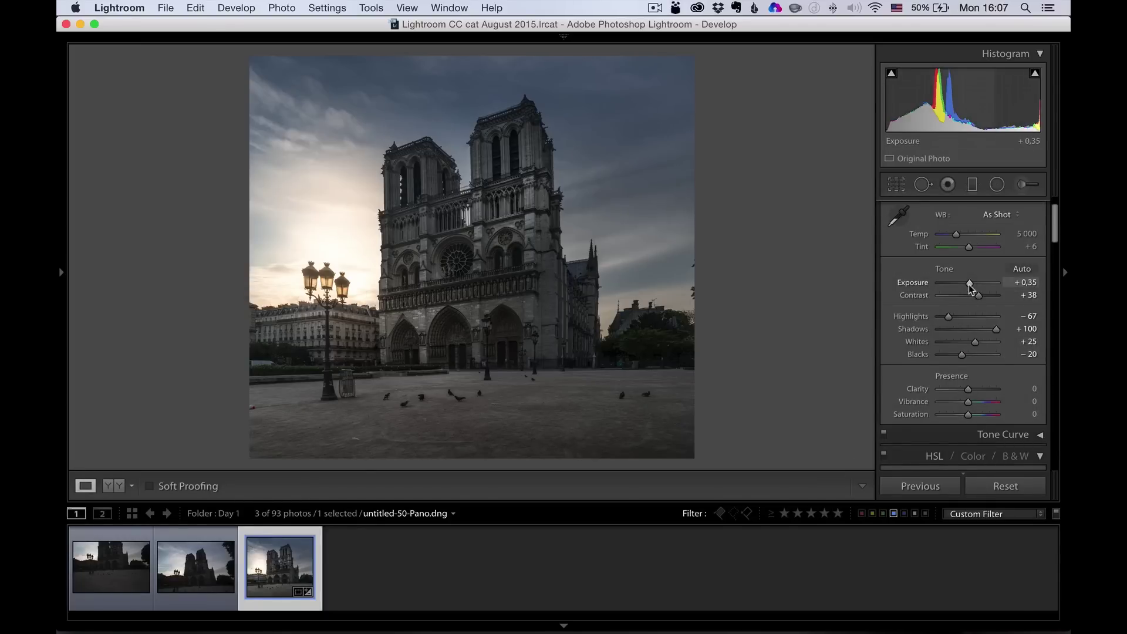
- Set the panorama's overall Exposure to +0.60, Contrast to +64 and Vibrance to +32
left_click_drag(970, 287, 987, 299)
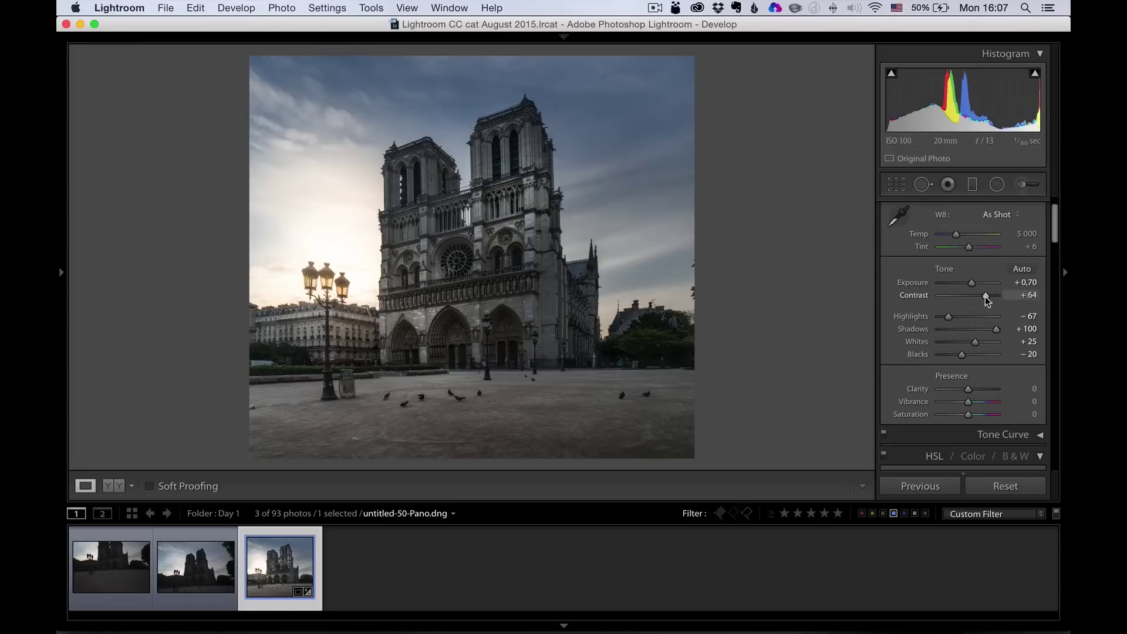
left_click_drag(972, 287, 970, 287)
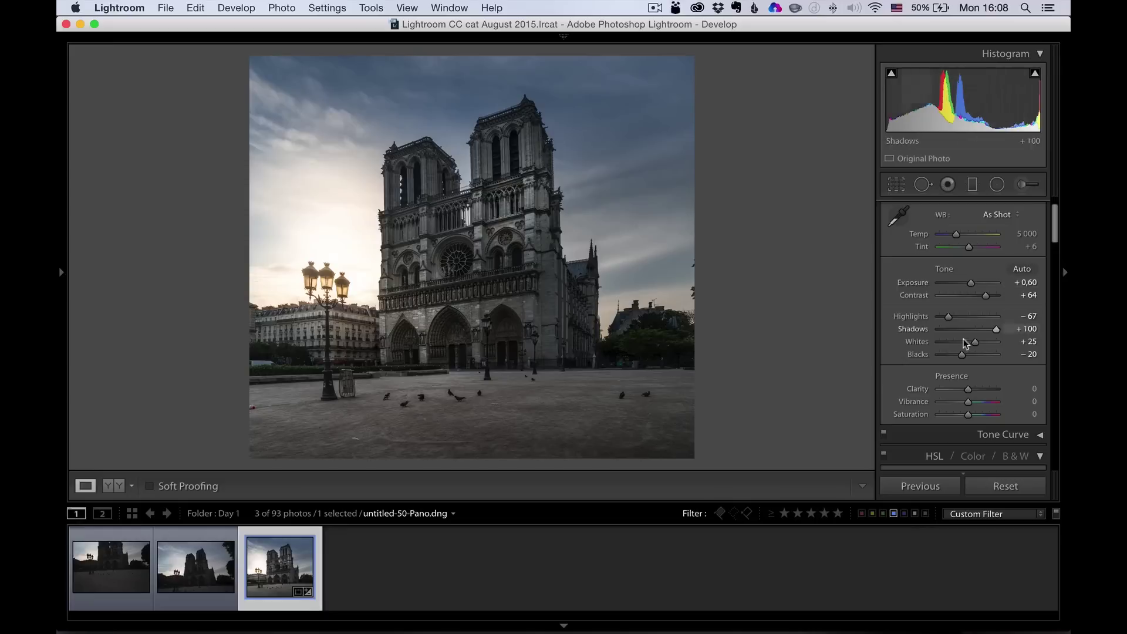
left_click_drag(968, 402, 977, 404)
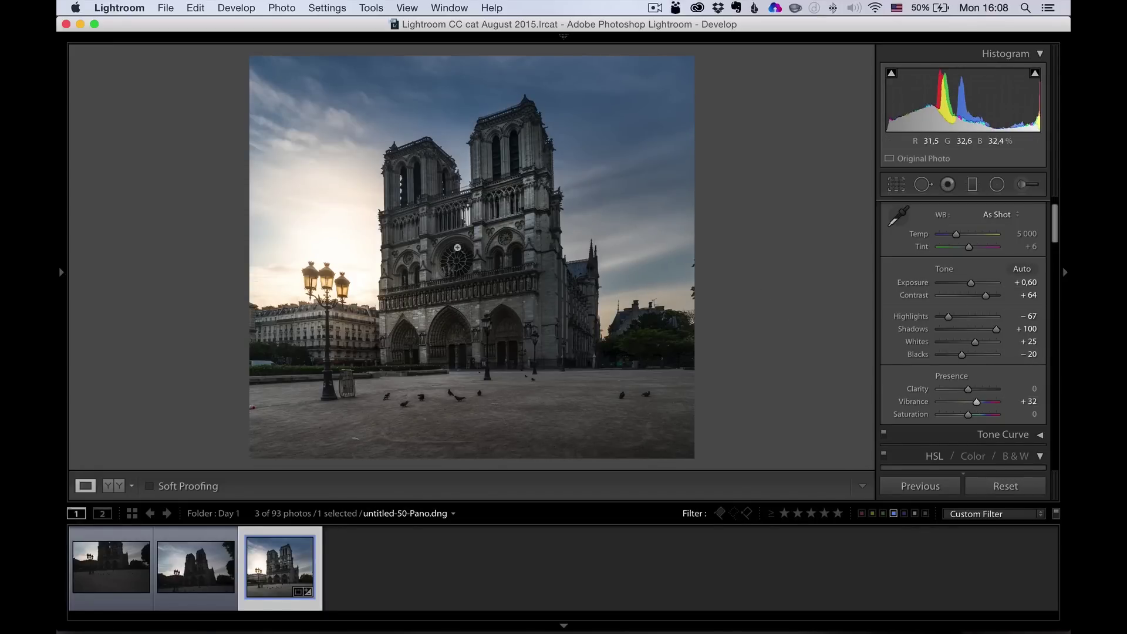
- Set the Luminance noise reduction to 11 while viewing the cathedral's facade up close
left_click(476, 236)
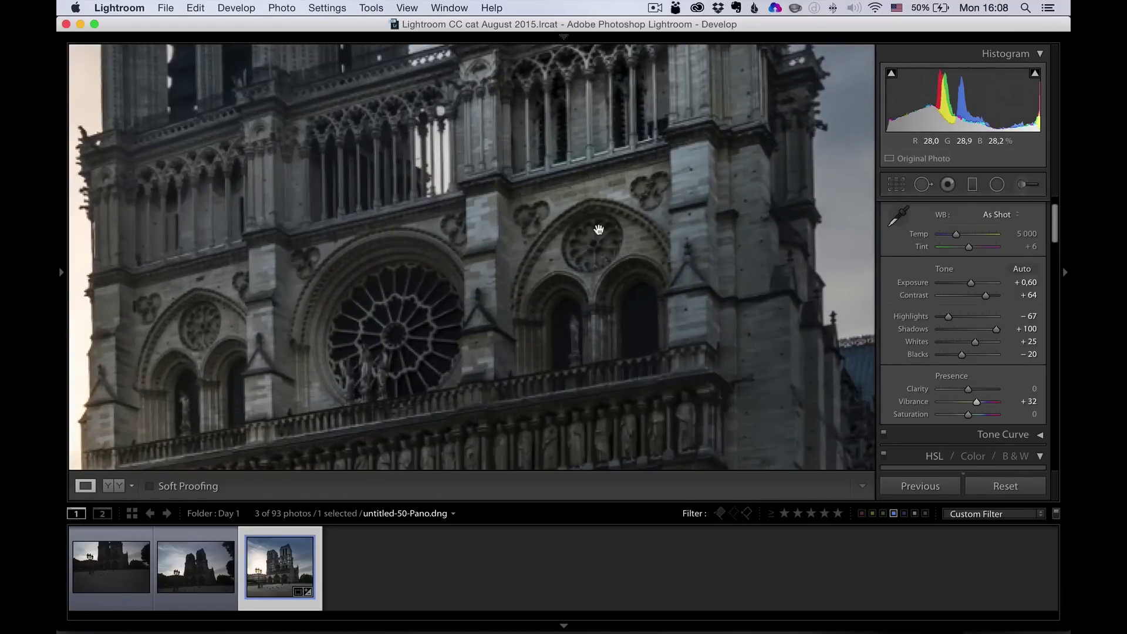
scroll(1054, 240, "down", 1)
left_click_drag(1054, 240, 1036, 433)
scroll(1037, 433, "up", 10)
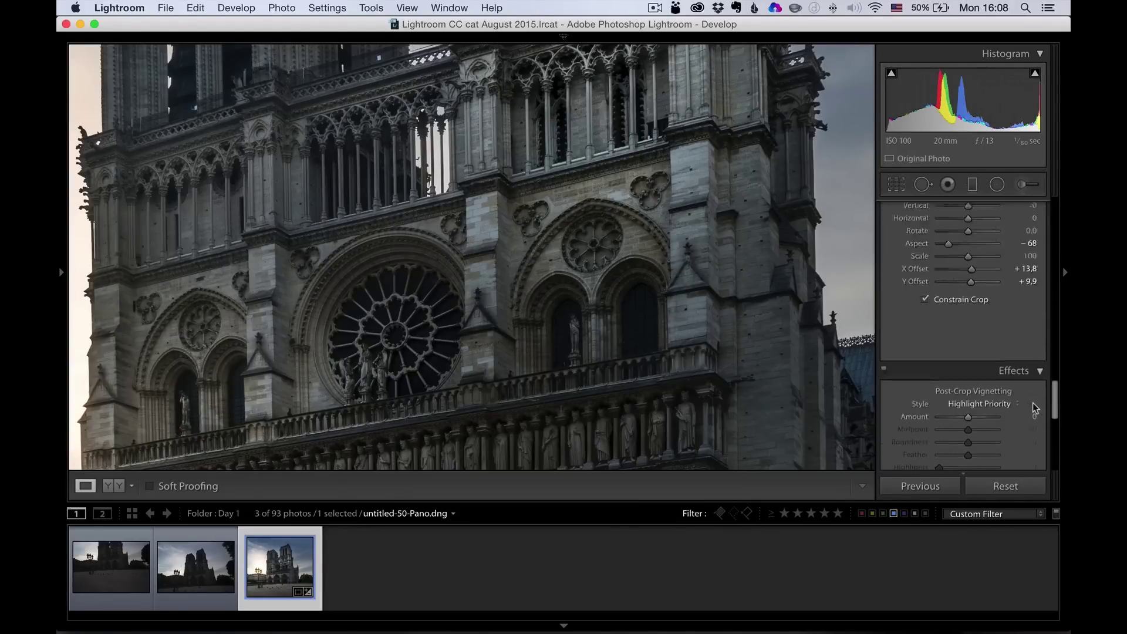
scroll(1023, 353, "up", 6)
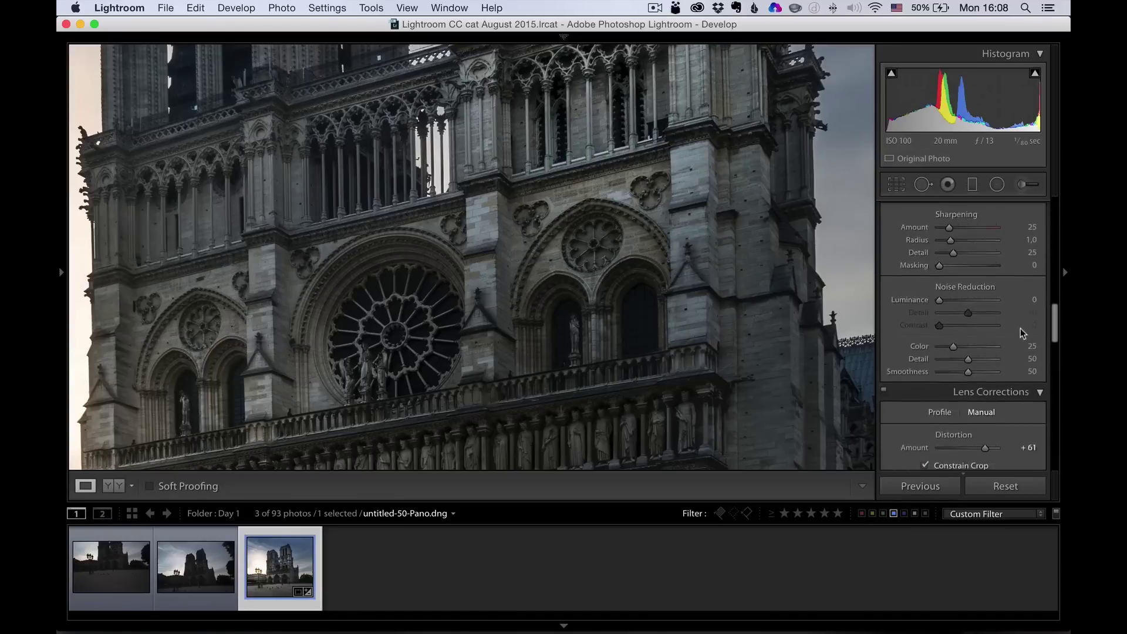
scroll(1020, 310, "down", 3)
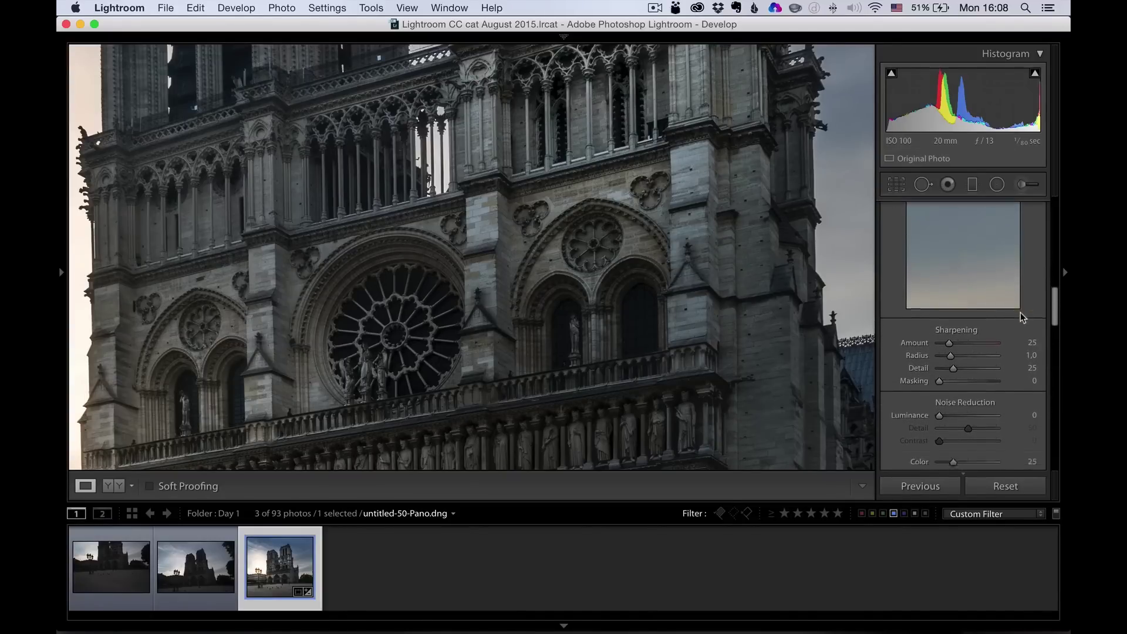
scroll(1020, 323, "down", 1)
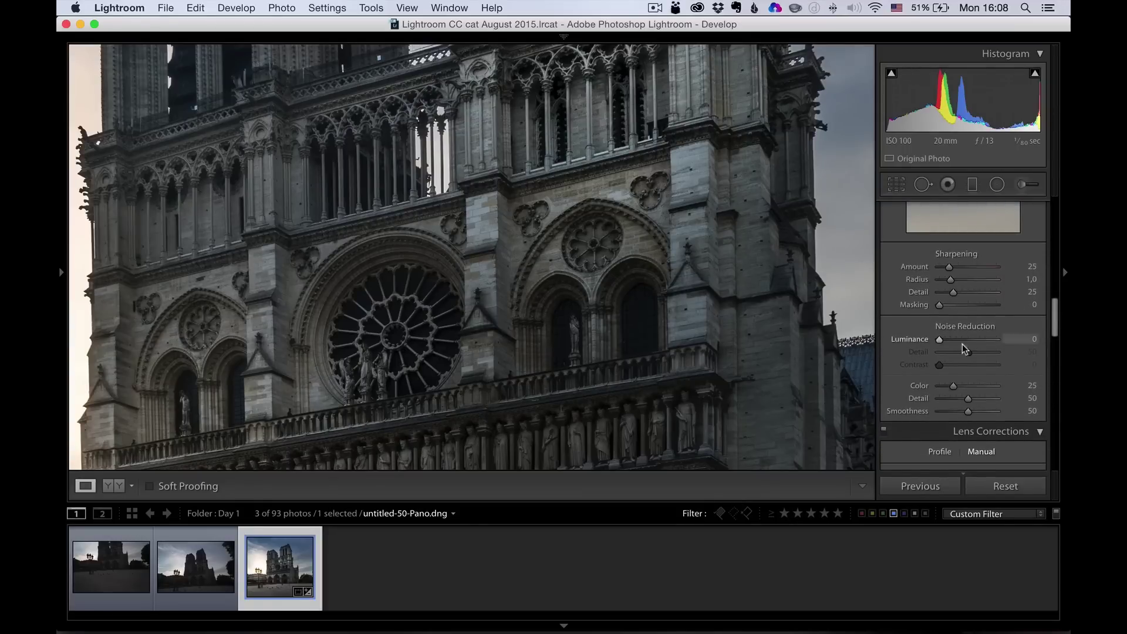
left_click_drag(976, 340, 944, 343)
- Set the Sharpening Amount to 95 and Masking to 55, and return to the full image view
left_click_drag(981, 267, 975, 267)
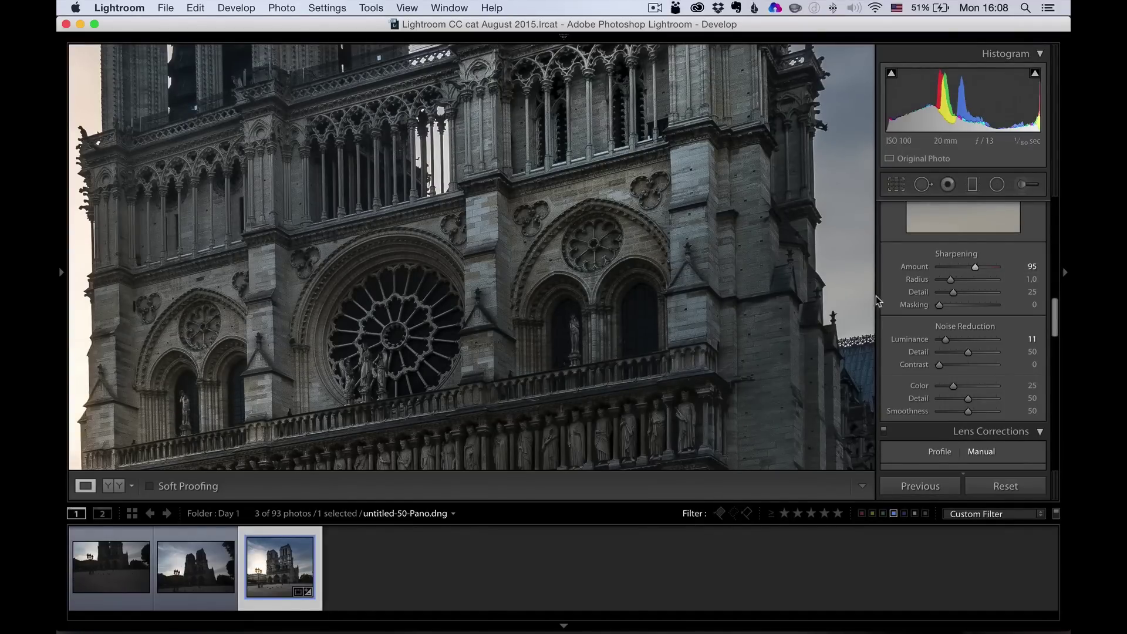
left_click(971, 306, "alt")
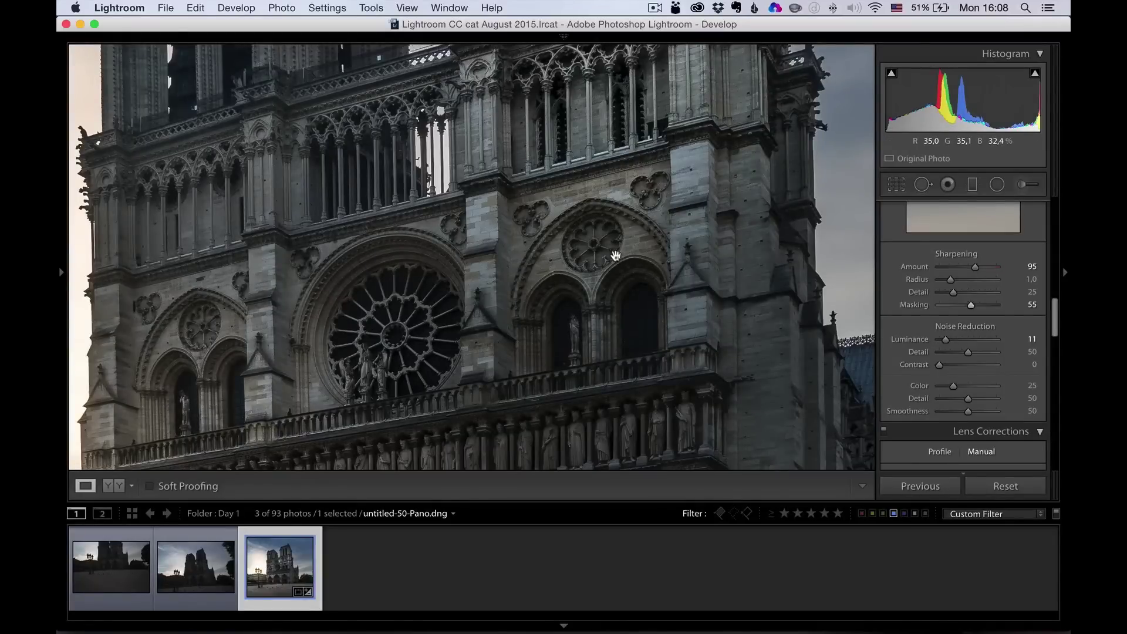
left_click(594, 248)
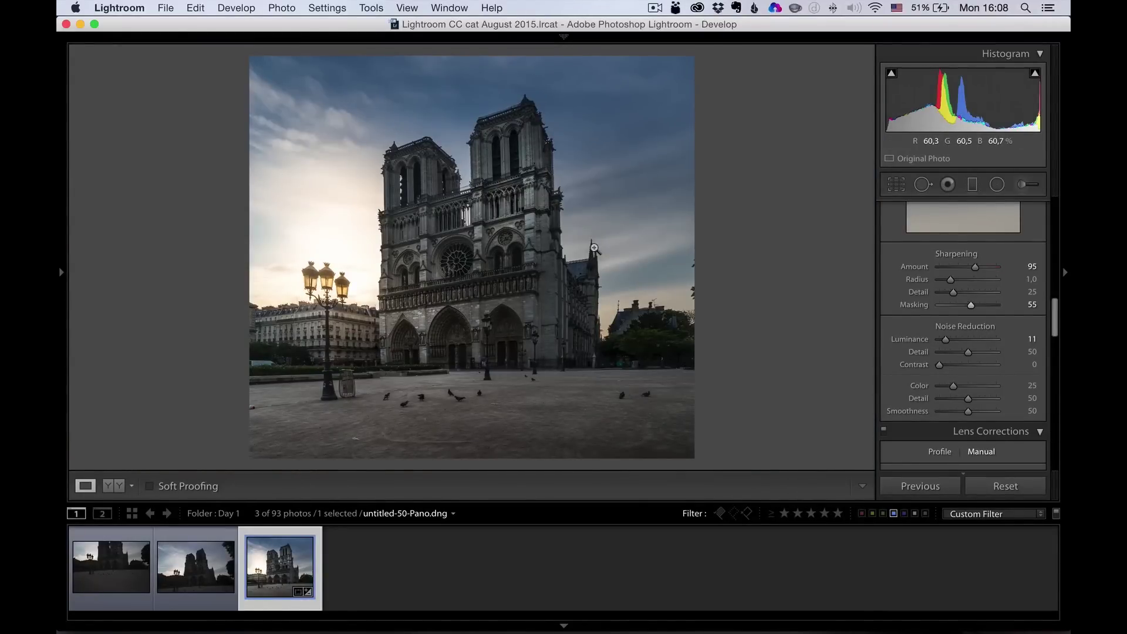
- Compare the edited panorama with its Before view and with the two source photos untitled-50.arw and untitled-51.arw
key("backslash")
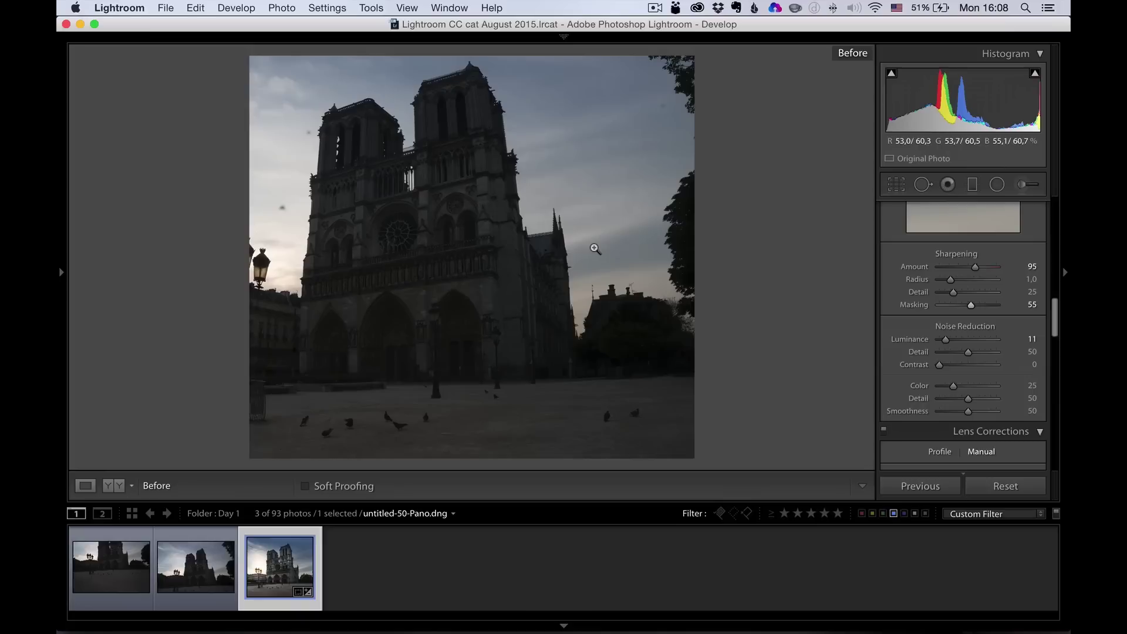
key("backslash")
key("backslash")
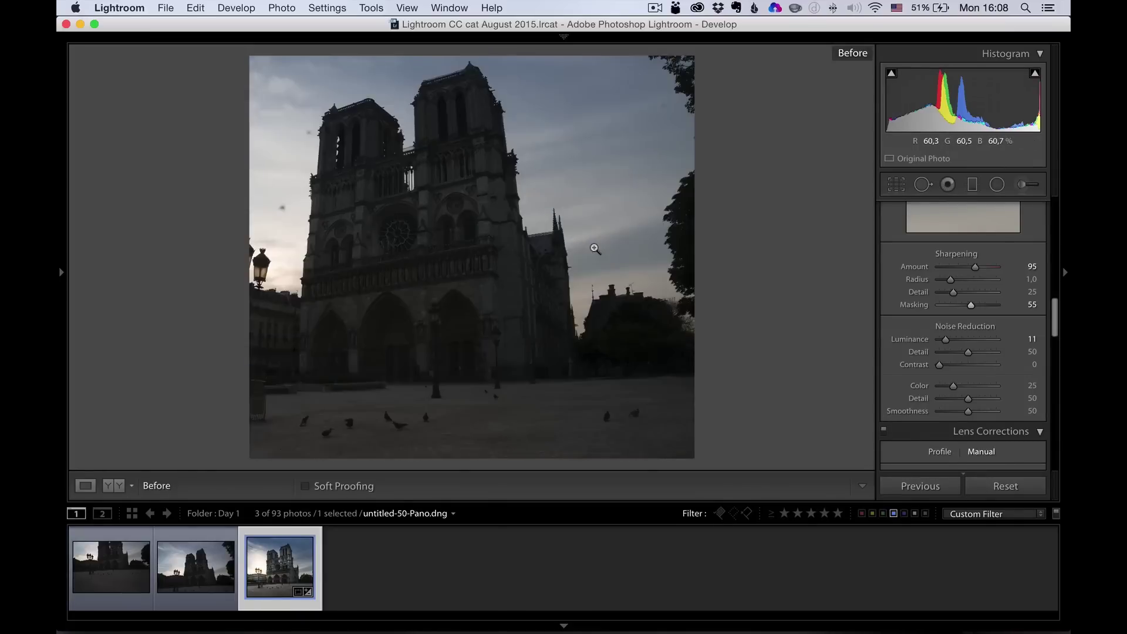
key("backslash")
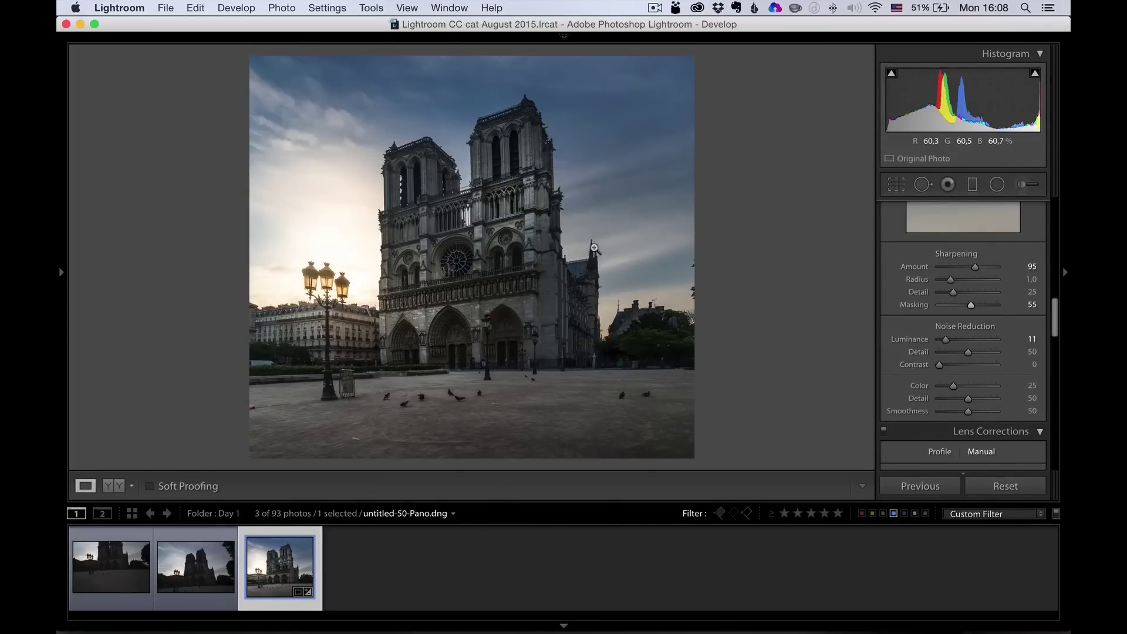
left_click(107, 572)
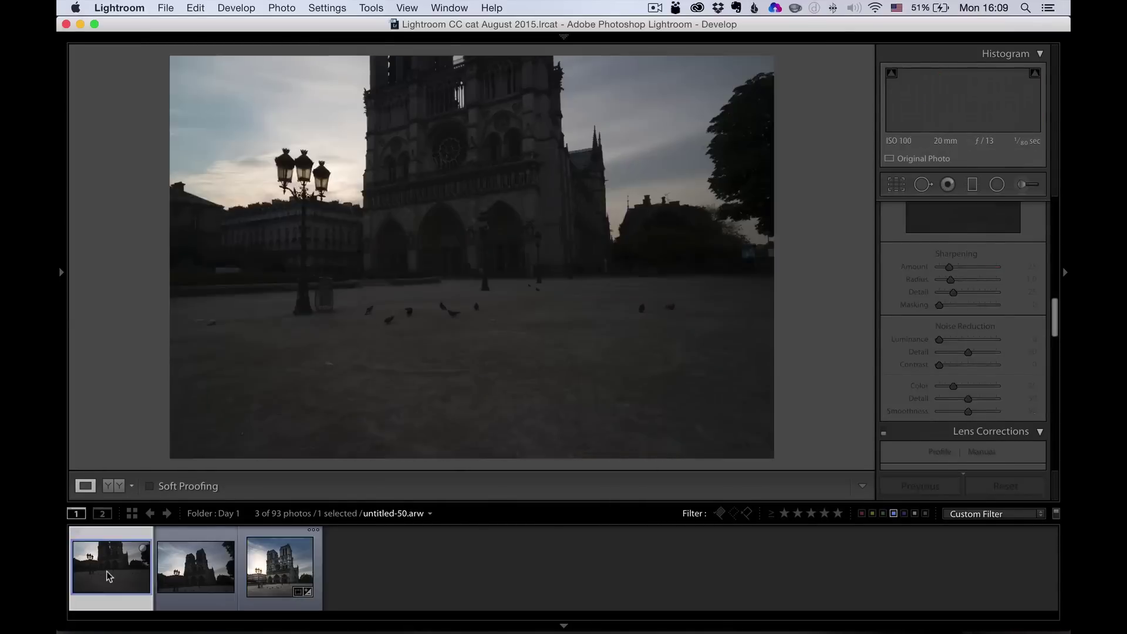
left_click(195, 578)
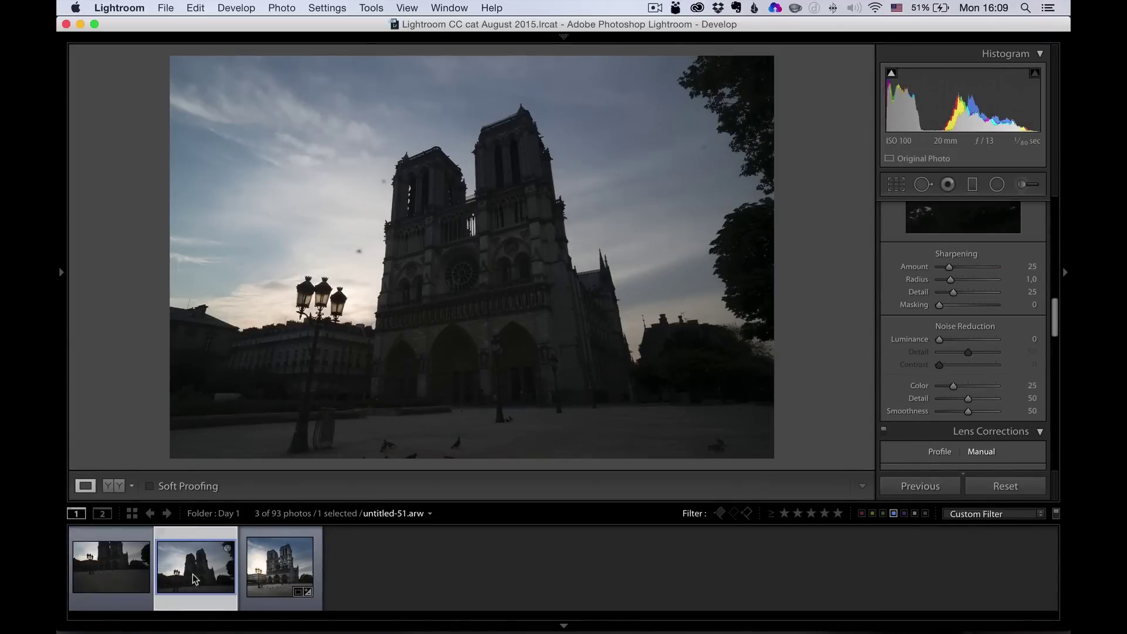
left_click(267, 580)
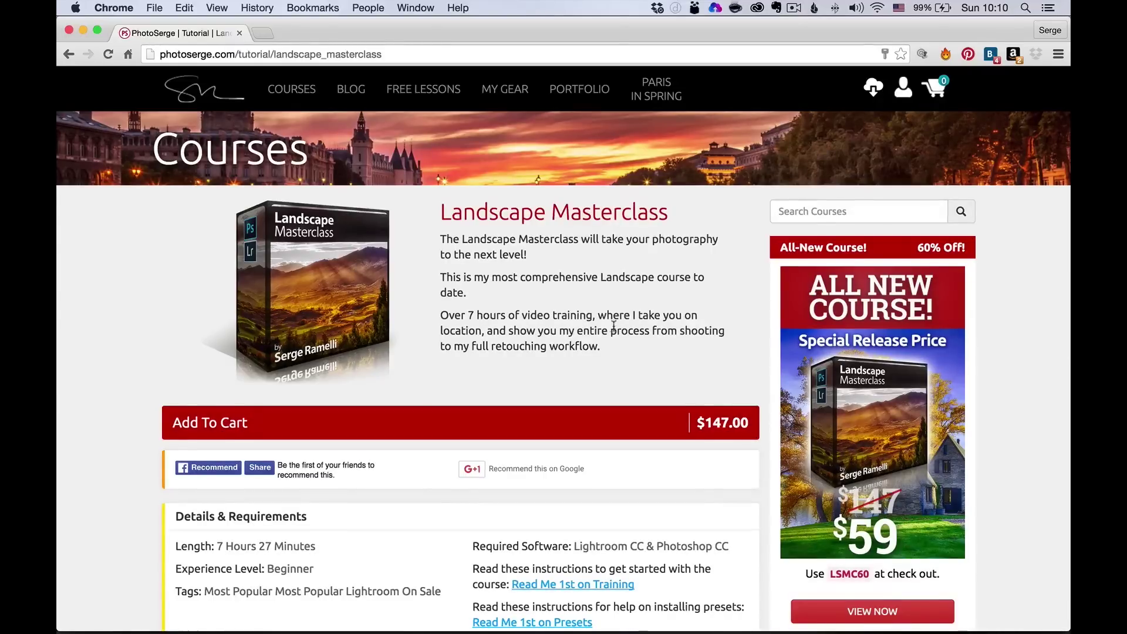
- Switch to Chrome and look through the first lessons on the Landscape Masterclass course page
scroll(613, 326, "down", 15)
scroll(622, 336, "down", 20)
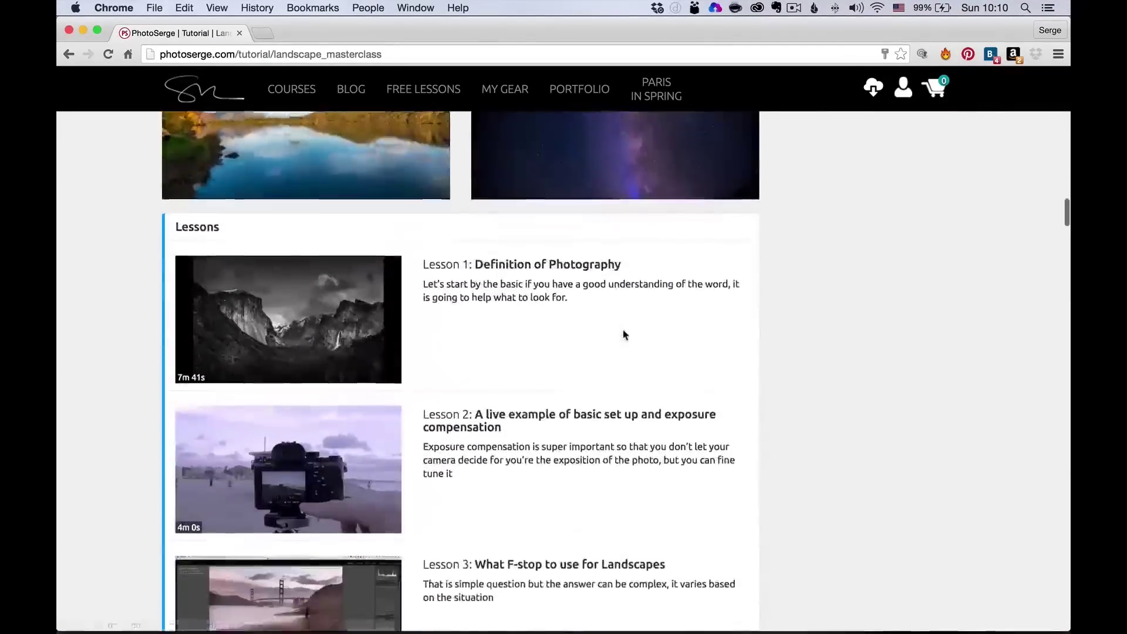
scroll(623, 335, "down", 5)
scroll(624, 334, "up", 2)
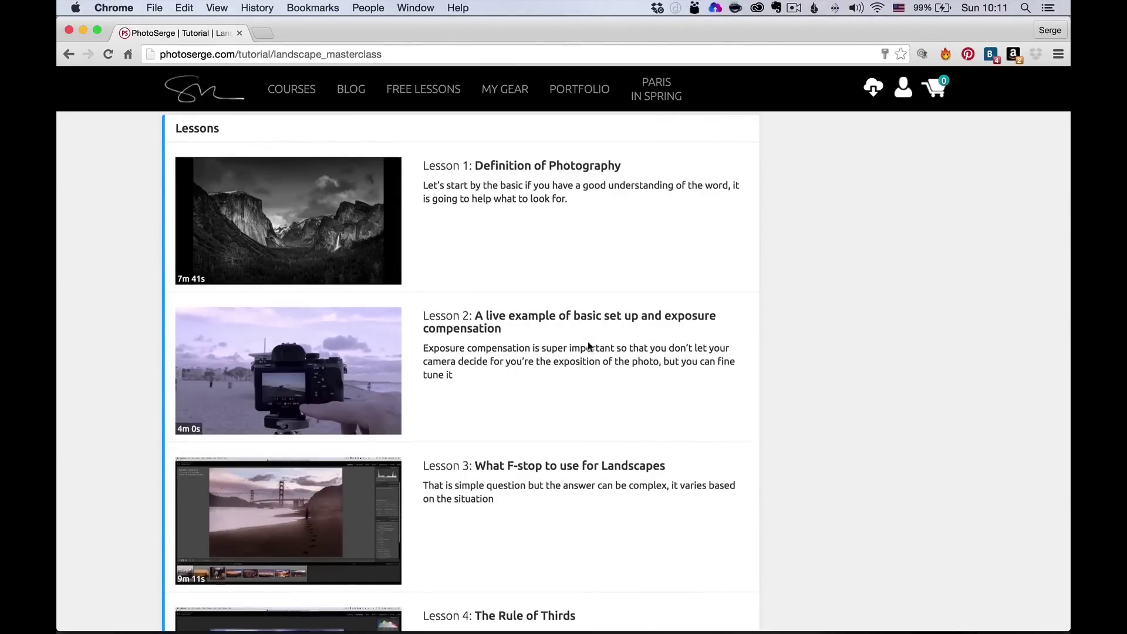
scroll(588, 342, "down", 1)
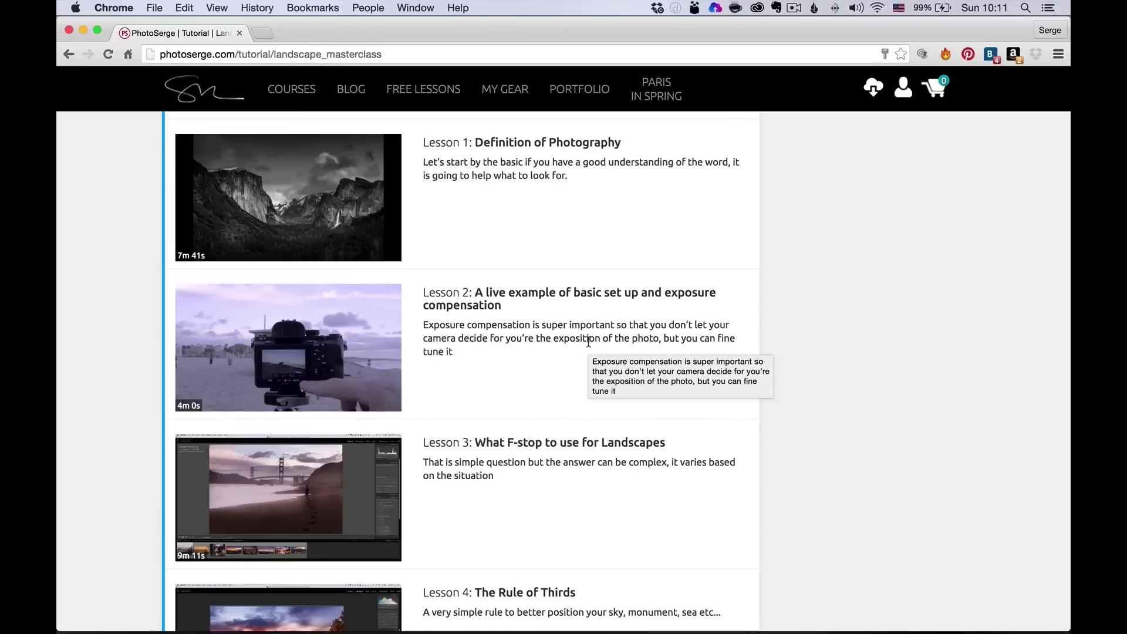
scroll(588, 340, "down", 3)
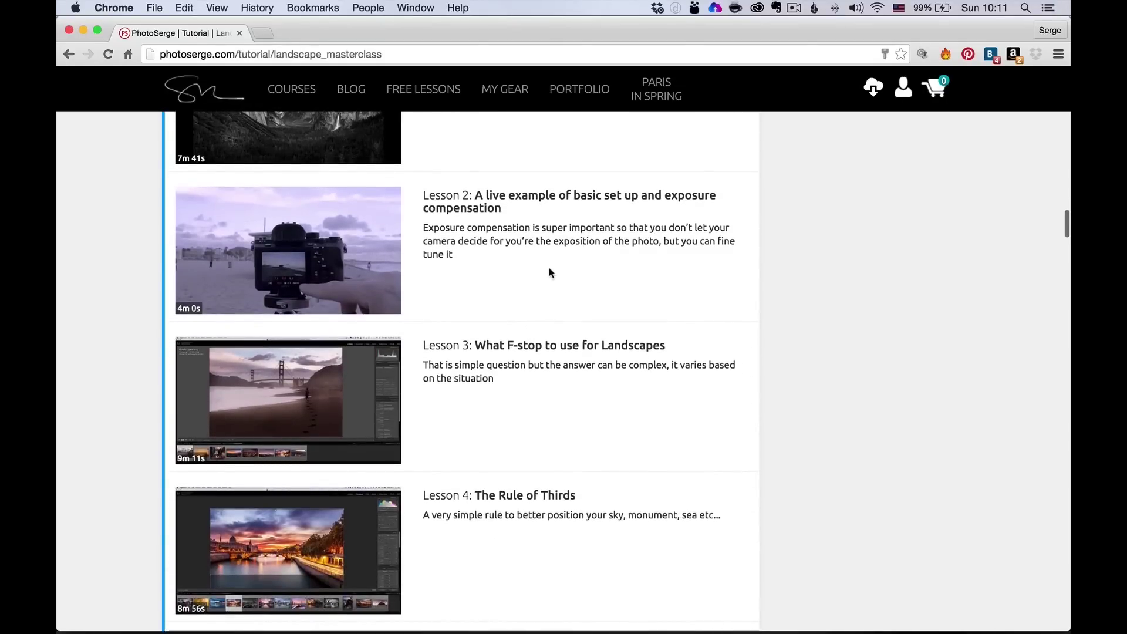
scroll(550, 273, "down", 1)
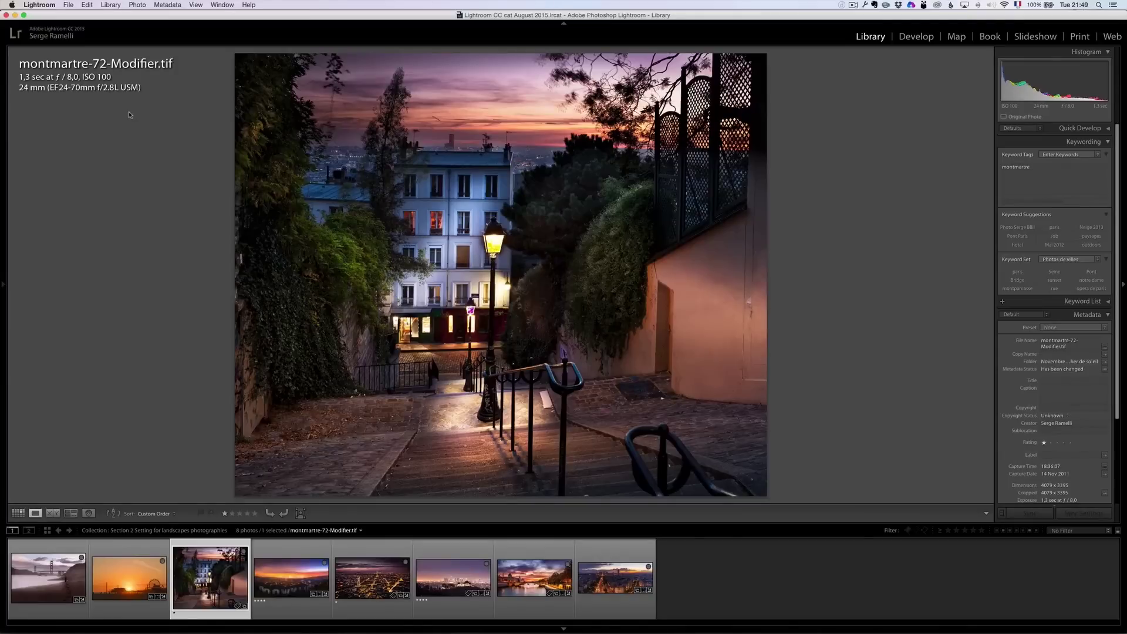
- Switch to Lightroom's Library and view HollywoodBehind-1.tif, ParisVueCiel-1.tif and the photo after it in the landscape photography collection
left_click(298, 570)
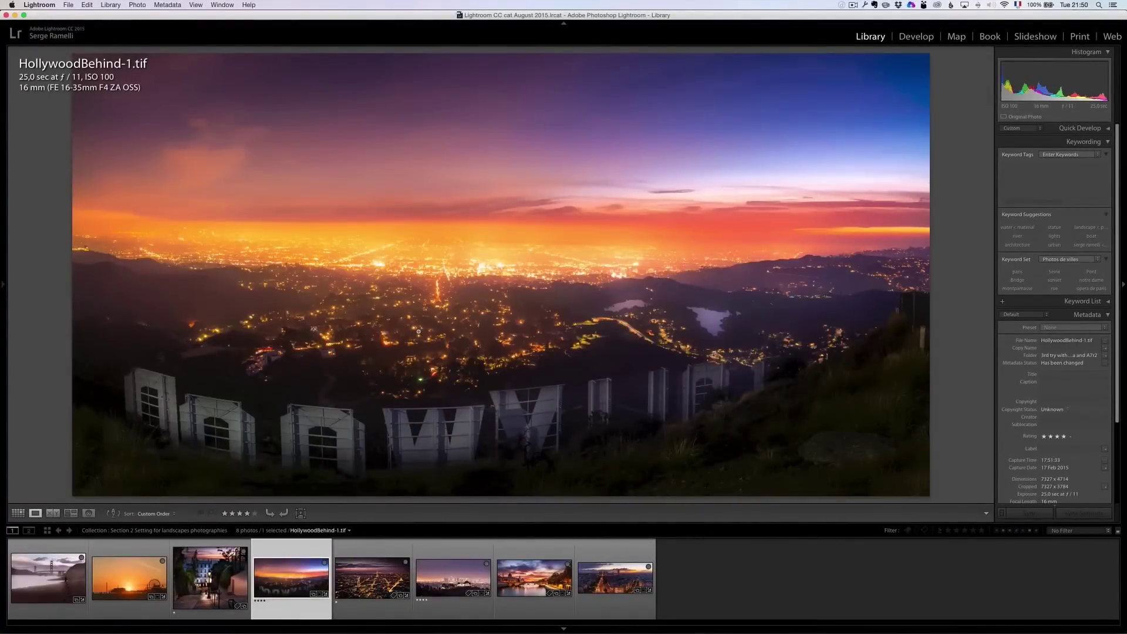
key("Right")
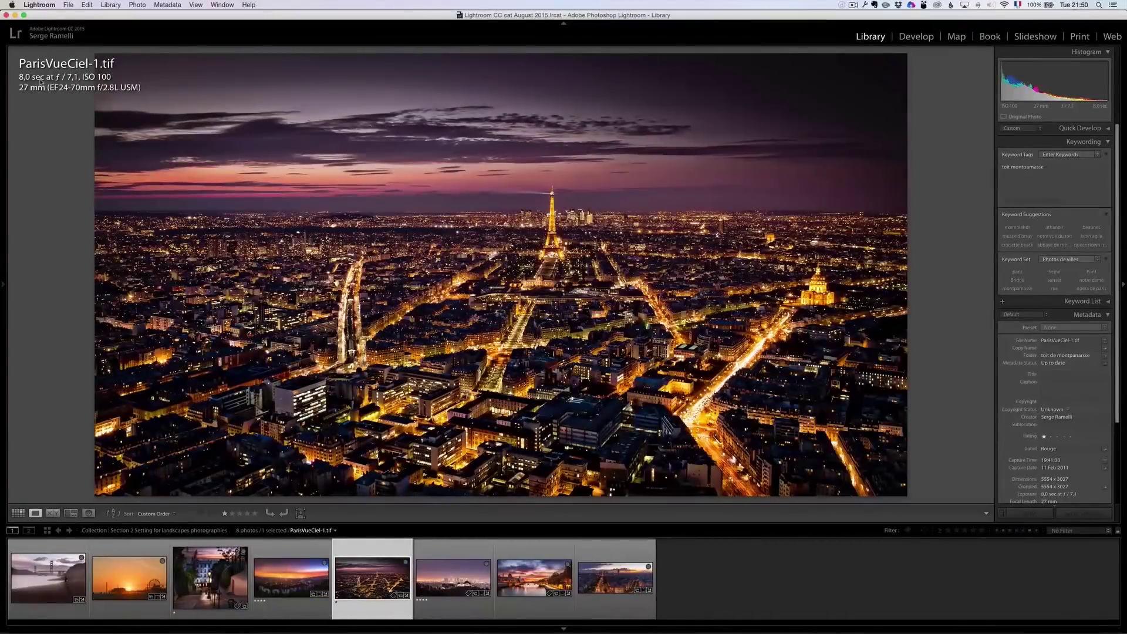
key("Right")
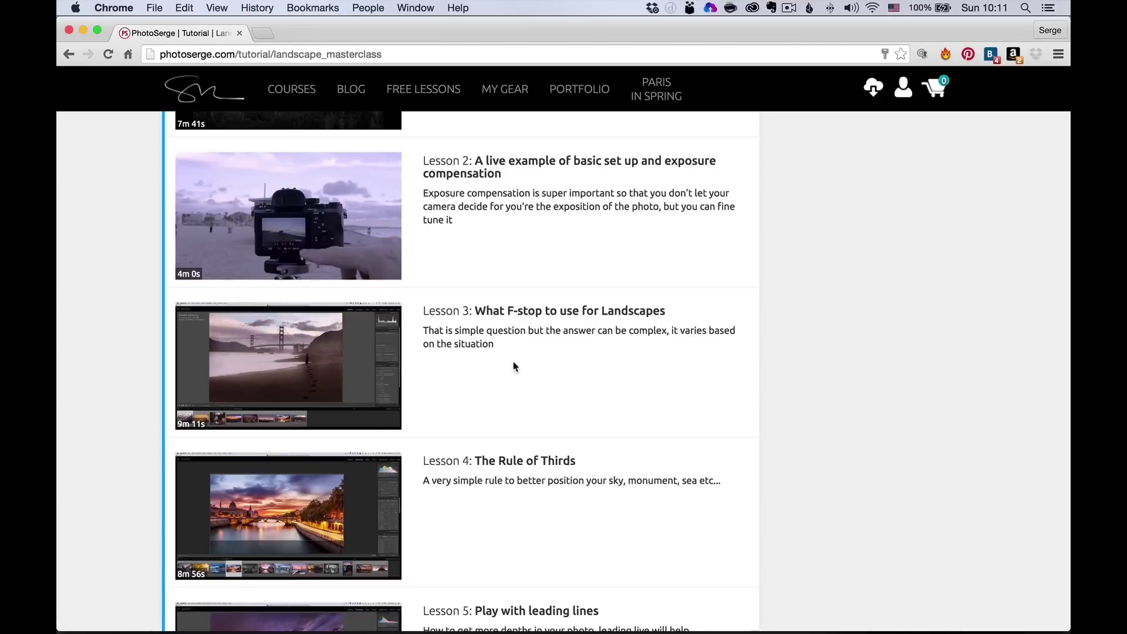
- Continue down the course page's lesson list in Chrome, and view the photo following Video7_NotreDameFramed_After.jpg in Lightroom's composition collection
scroll(516, 363, "down", 5)
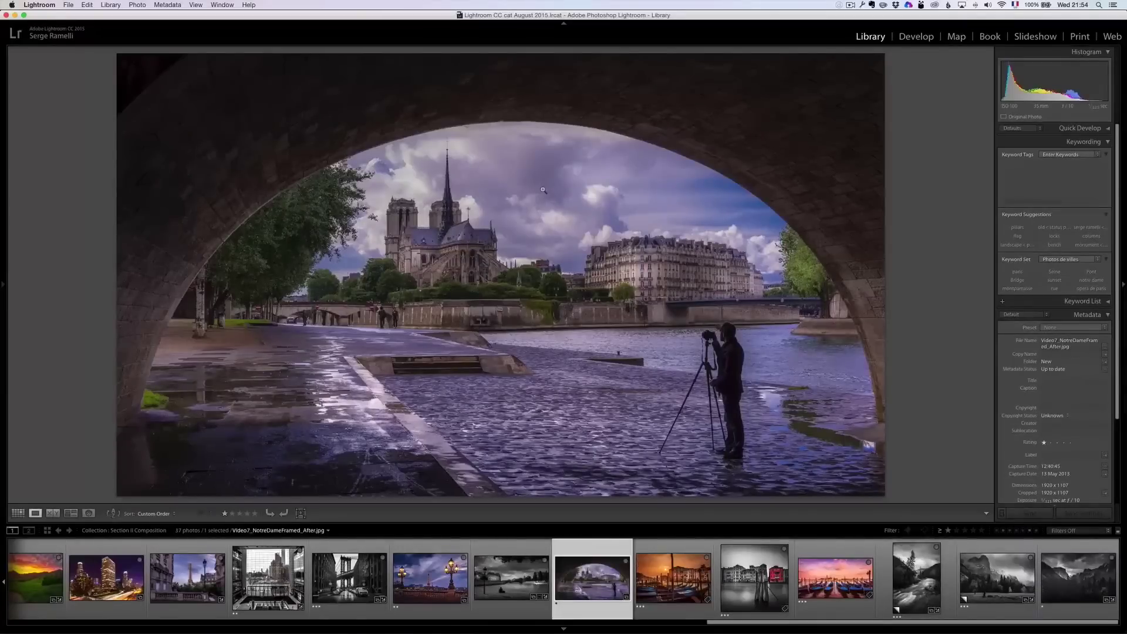
left_click(681, 569)
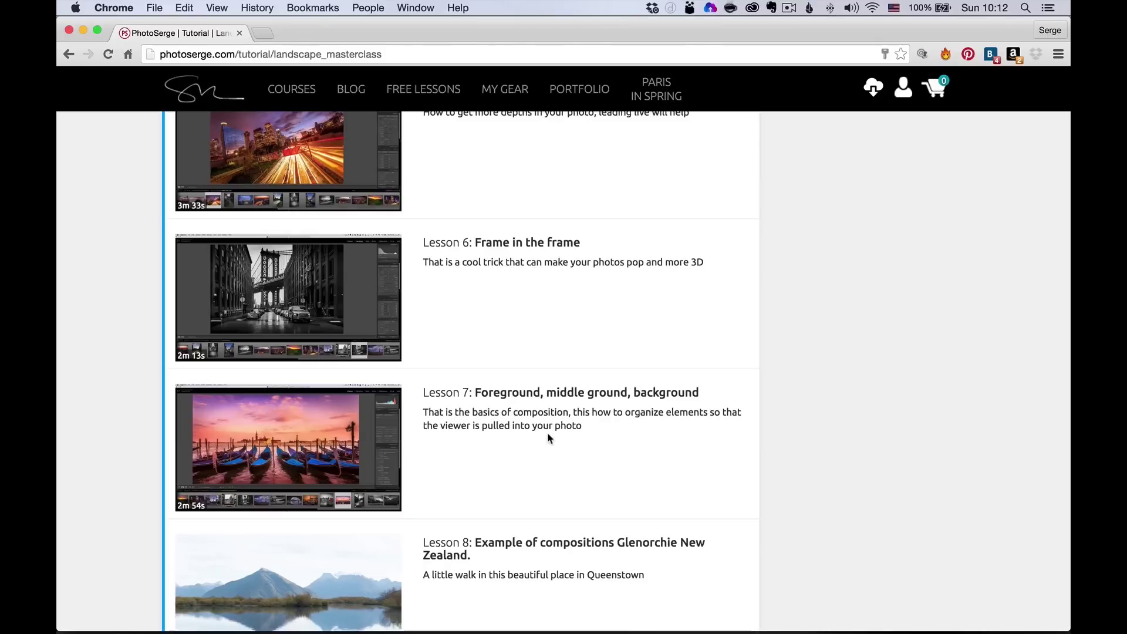
- Continue through the Landscape Masterclass lesson list on the course page in Chrome, from Lesson 7 to Lesson 13
scroll(549, 437, "down", 5)
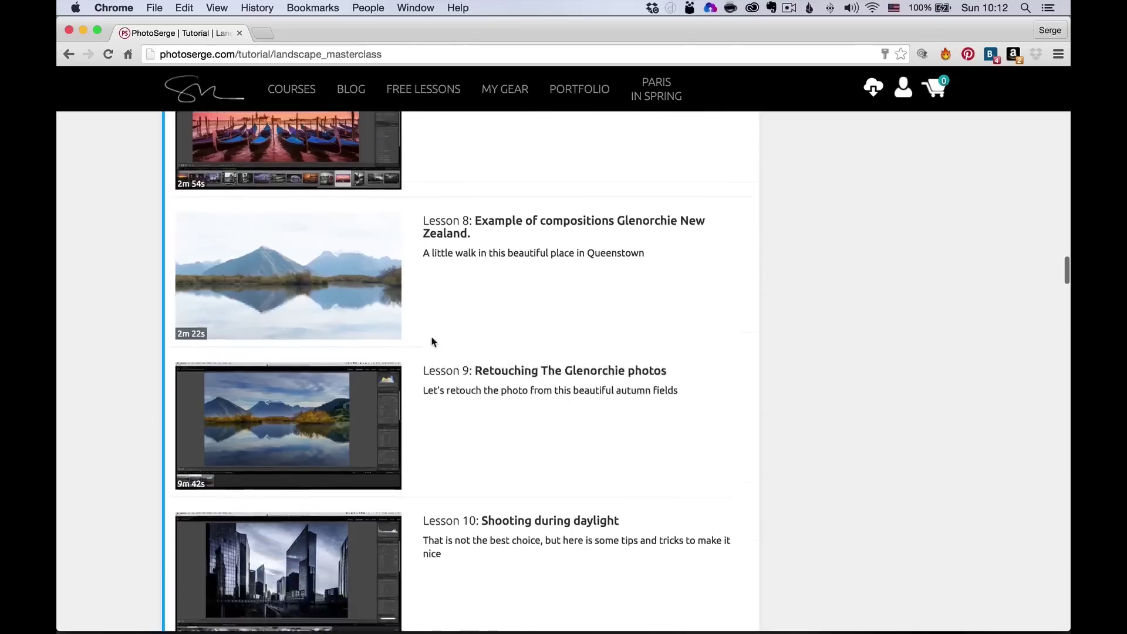
scroll(432, 340, "down", 4)
scroll(406, 363, "down", 3)
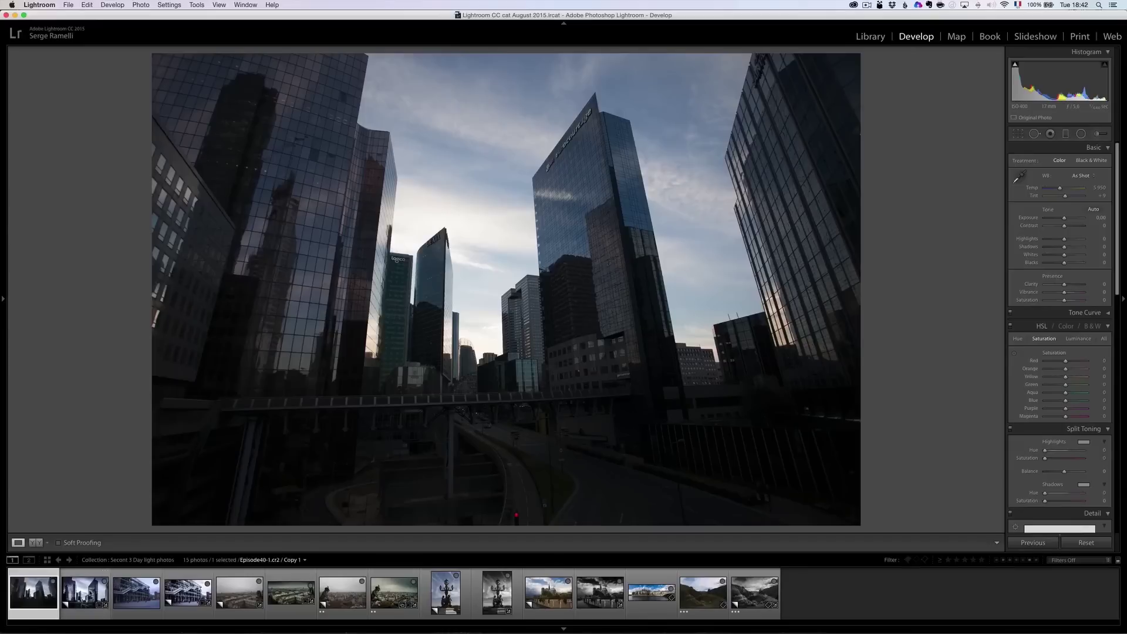
key("super+z")
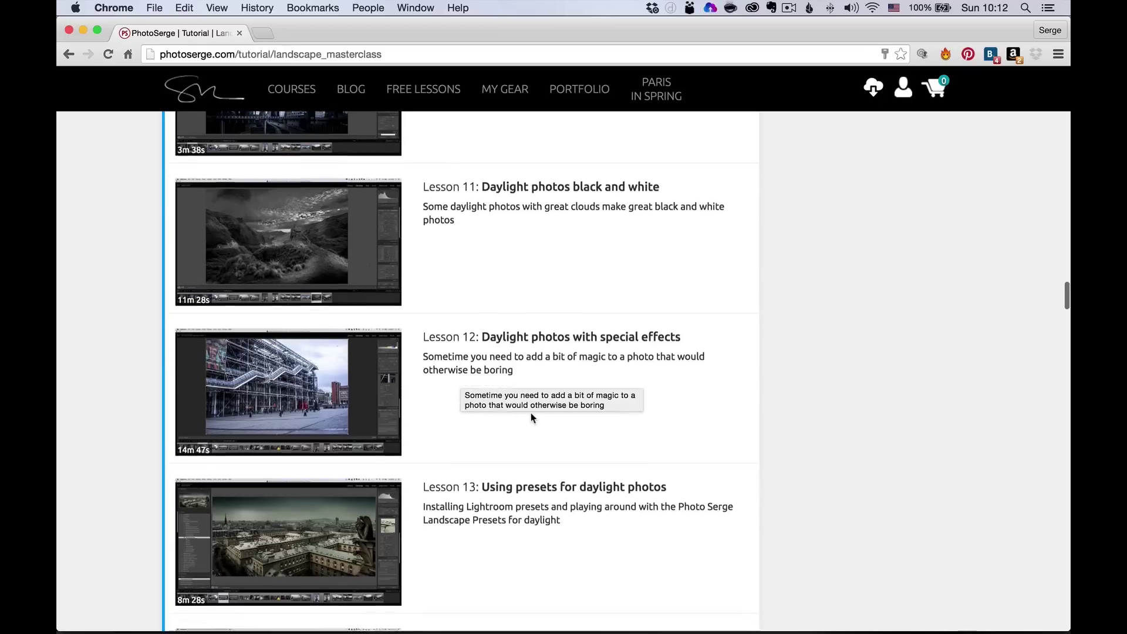
scroll(530, 413, "down", 3)
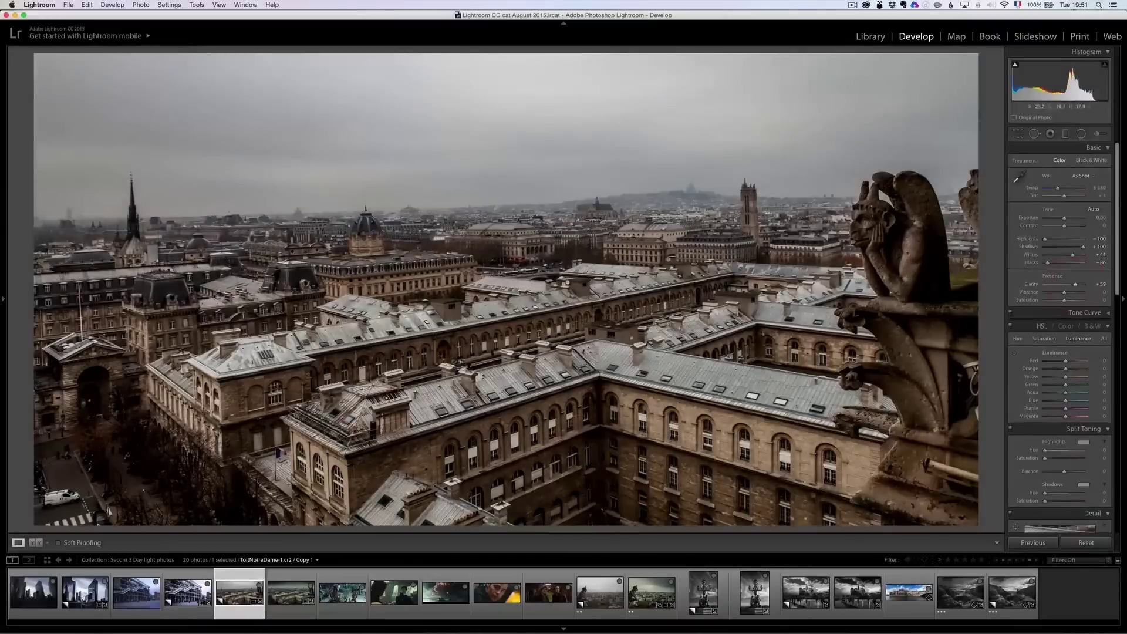
- Darken the sky of ToitNotreDame-1.cr2 in Lightroom with a graduated filter
left_click_drag(530, 235, 531, 105)
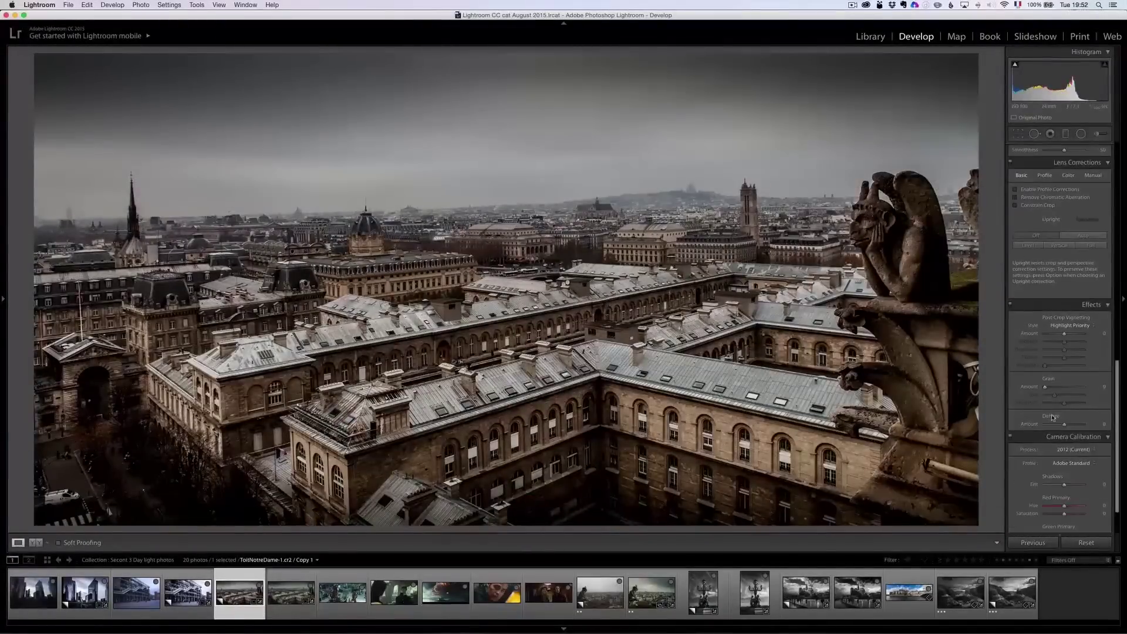
left_click(1084, 346)
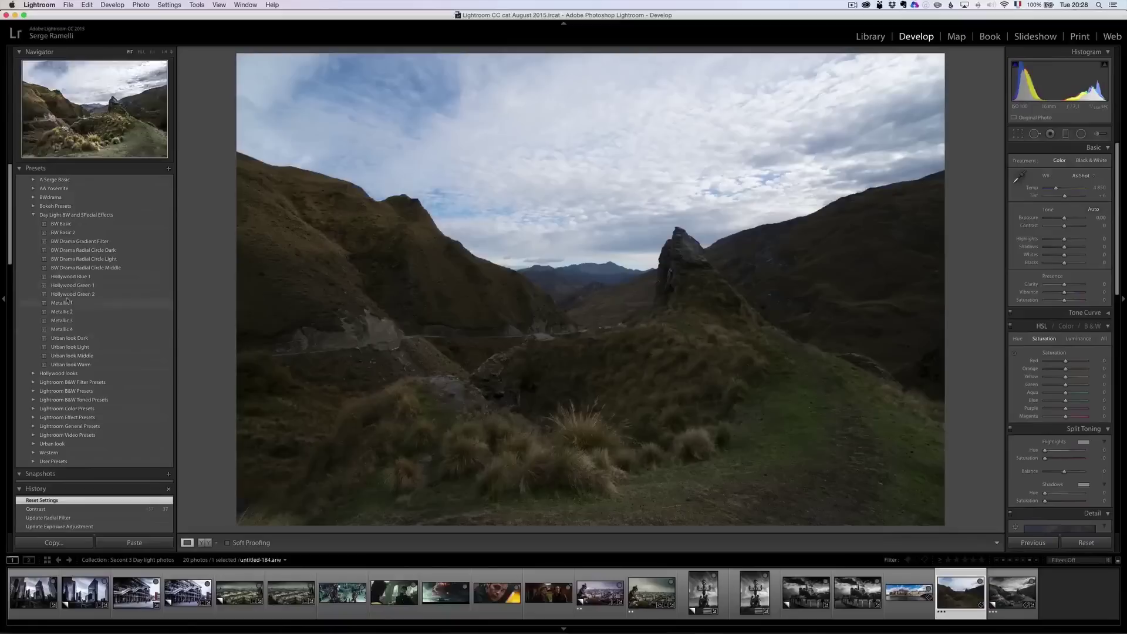
- Apply the BW Basic preset and then BW Basic 2 to the valley landscape photo
left_click(63, 224)
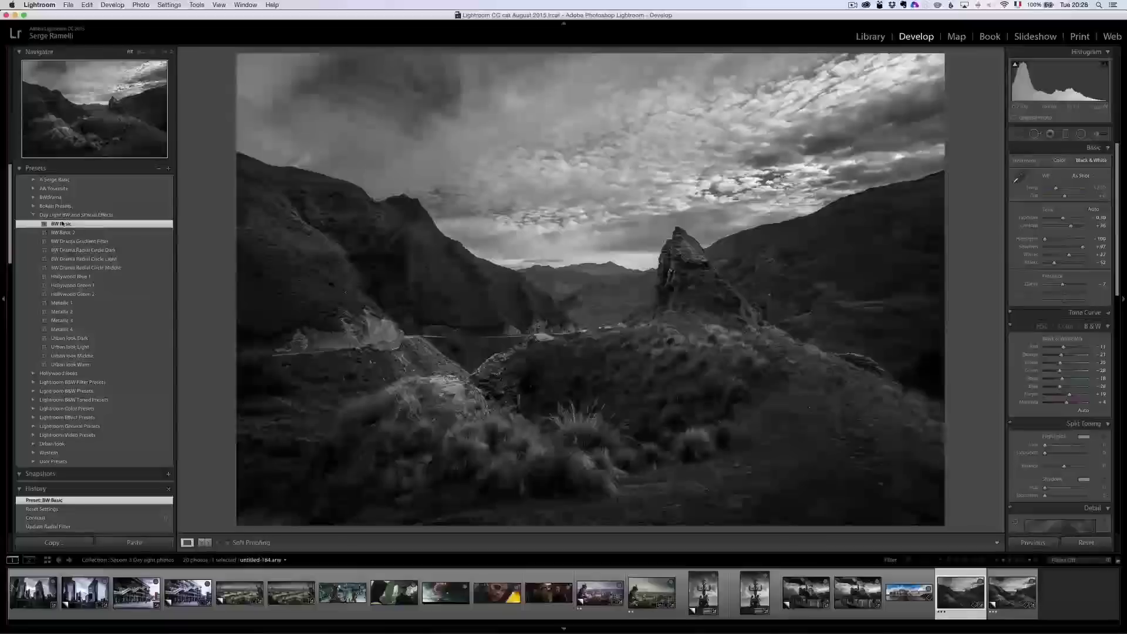
left_click(62, 233)
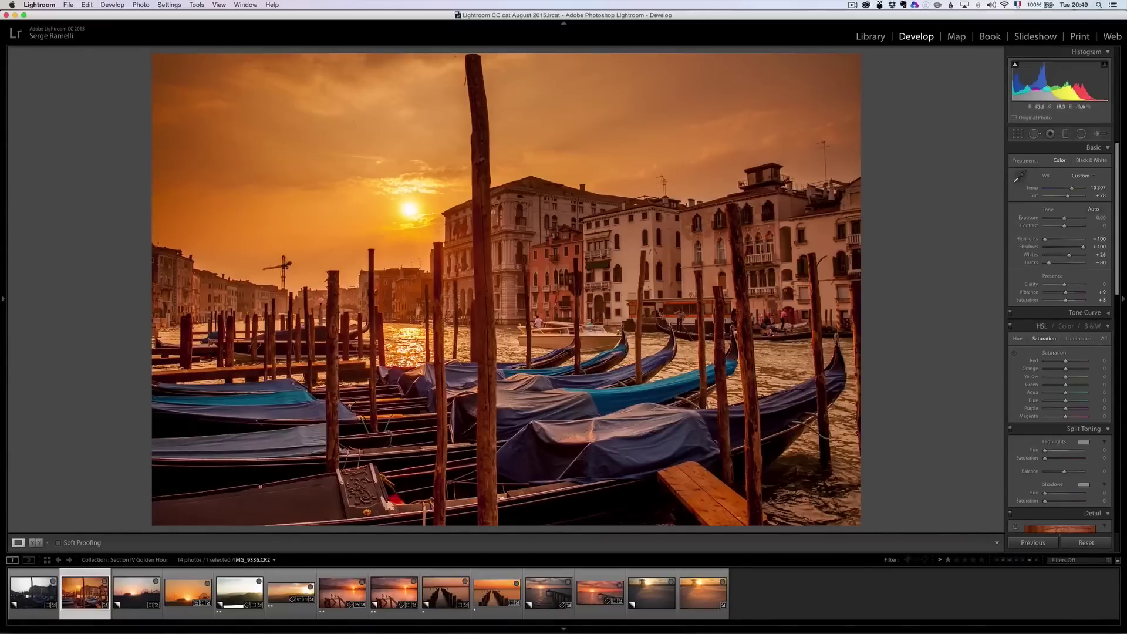
- Compare the edited IMG_9336.CR2 with its unedited Copy 1 in the Golden Hour collection
left_click(34, 592)
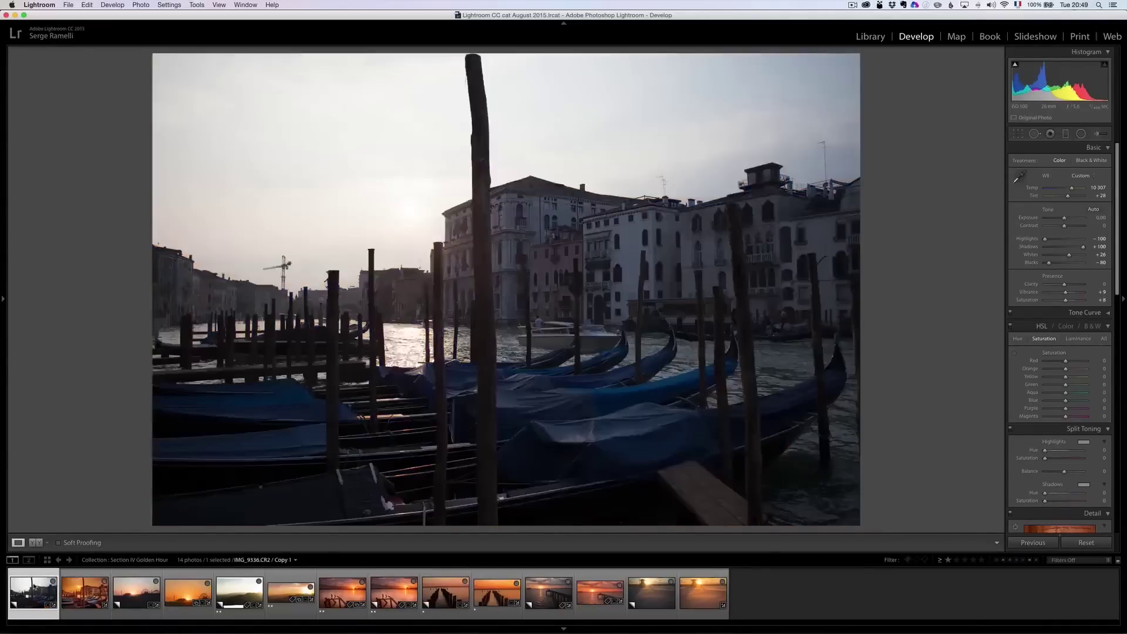
left_click(80, 583)
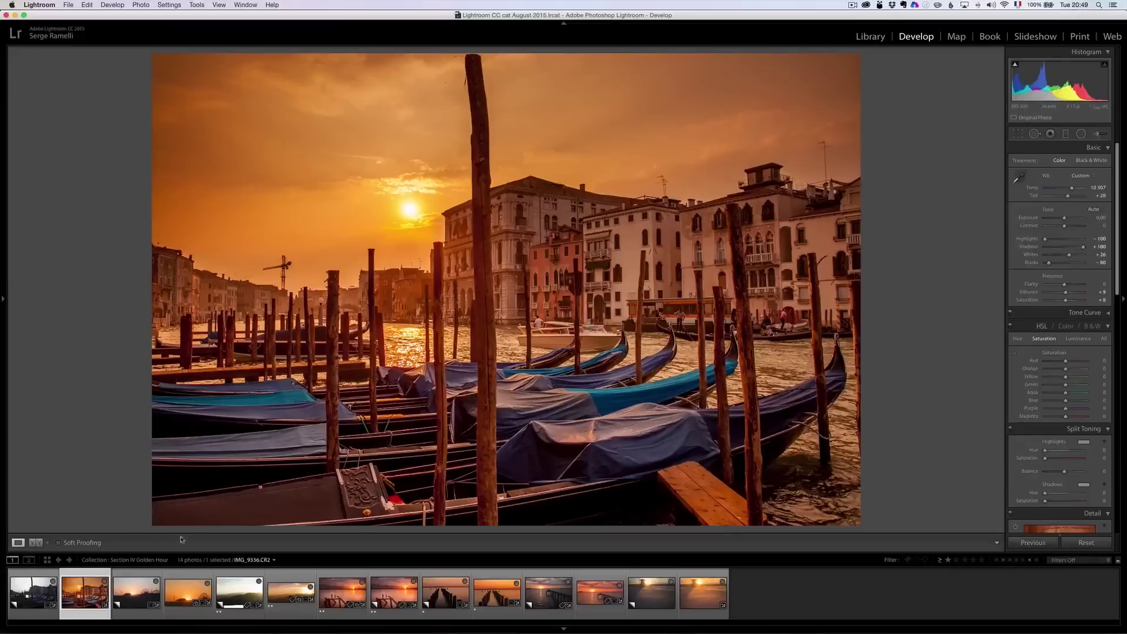
left_click(35, 592)
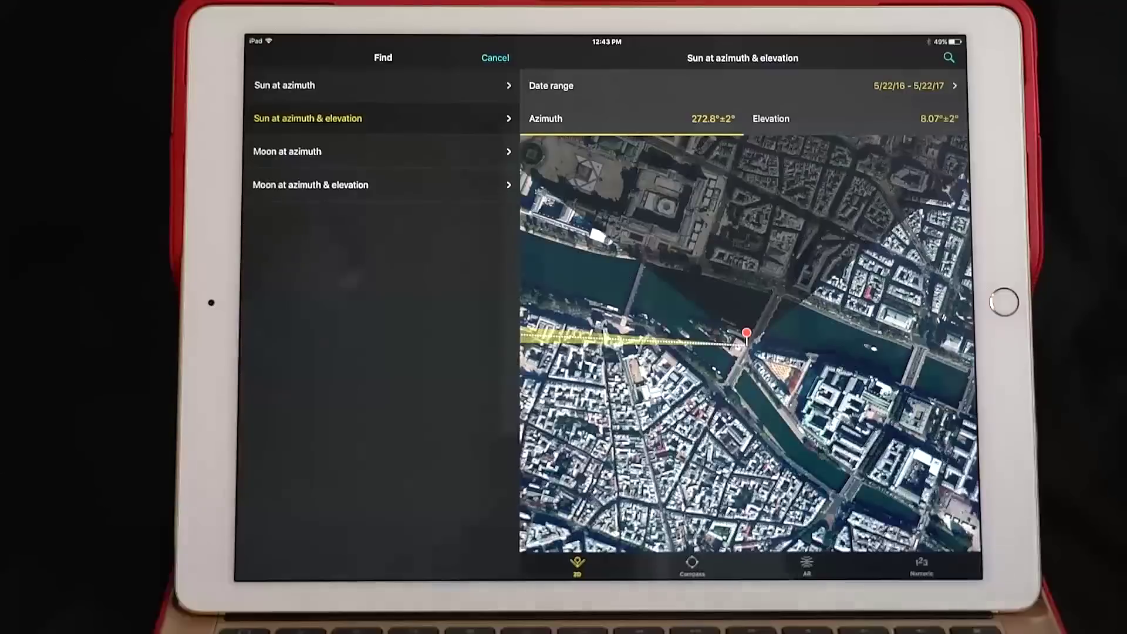
- In the iPad's sun finder, place the target pin along the Seine at an azimuth of 292.8°±2°, and open the elevation setting
left_click_drag(616, 214, 531, 347)
left_click(535, 348)
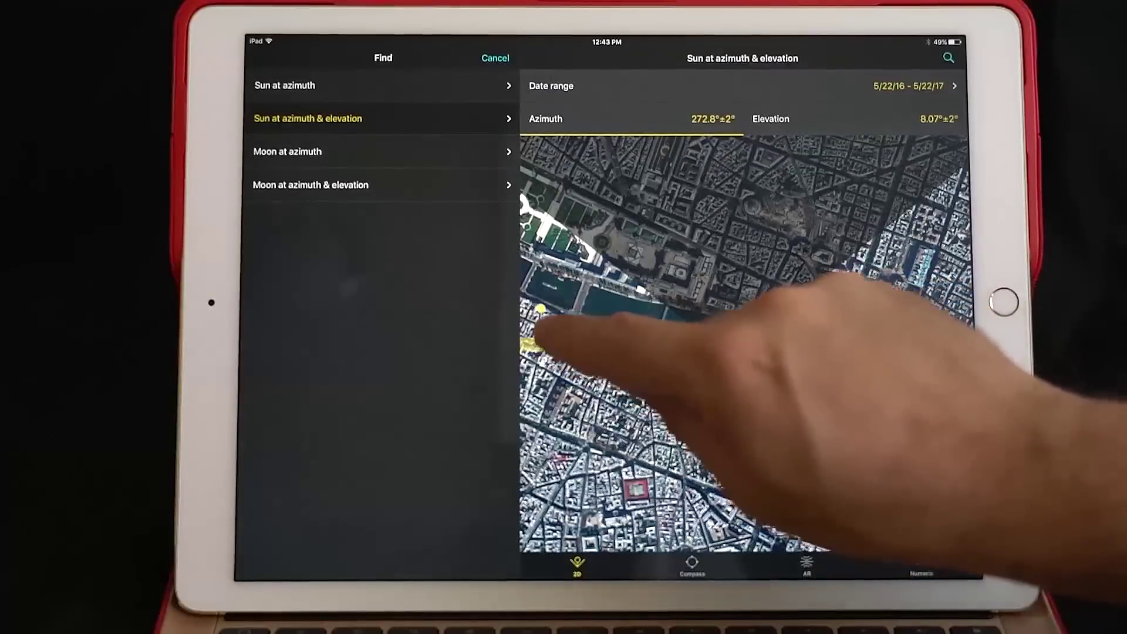
left_click(553, 282)
left_click(730, 340)
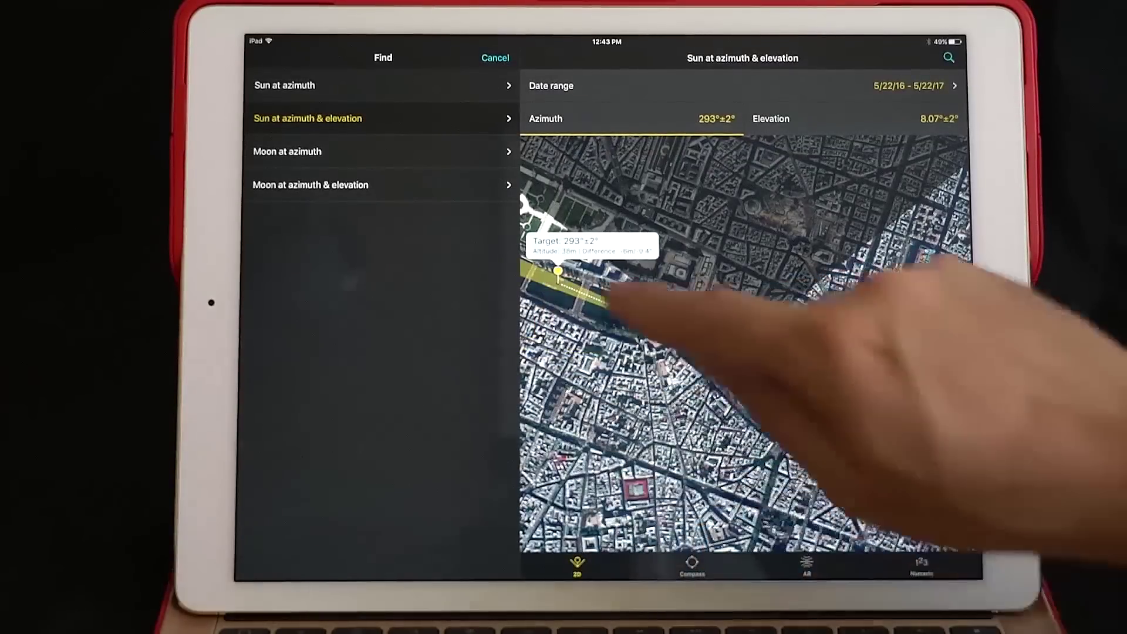
left_click_drag(546, 292, 544, 301)
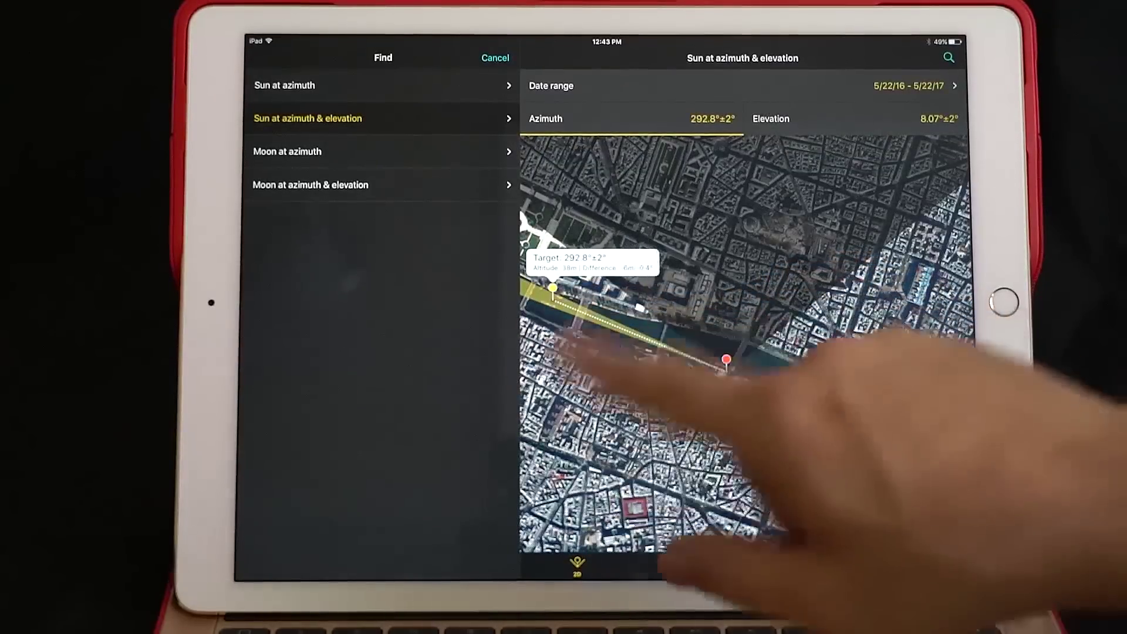
left_click(915, 120)
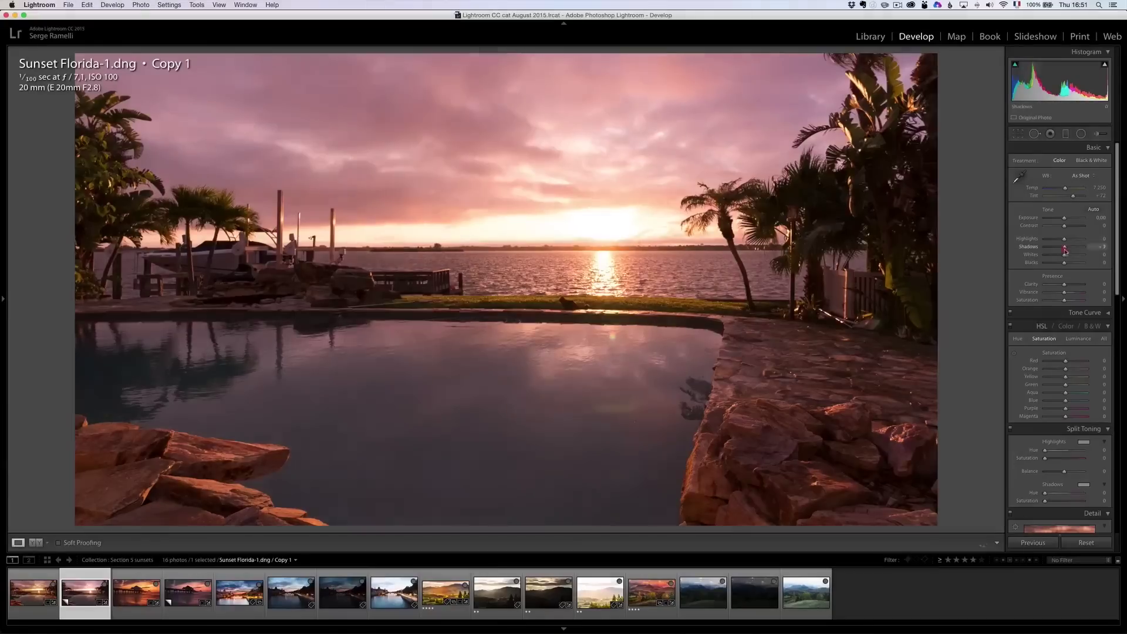
- In Lightroom, compare Sunset Florida-1.dng and Sunset Florida-2.ARW with their unedited copies, and inspect PlaceDesVictoires-1.tif
key("Left")
left_click(622, 189)
left_click(541, 280)
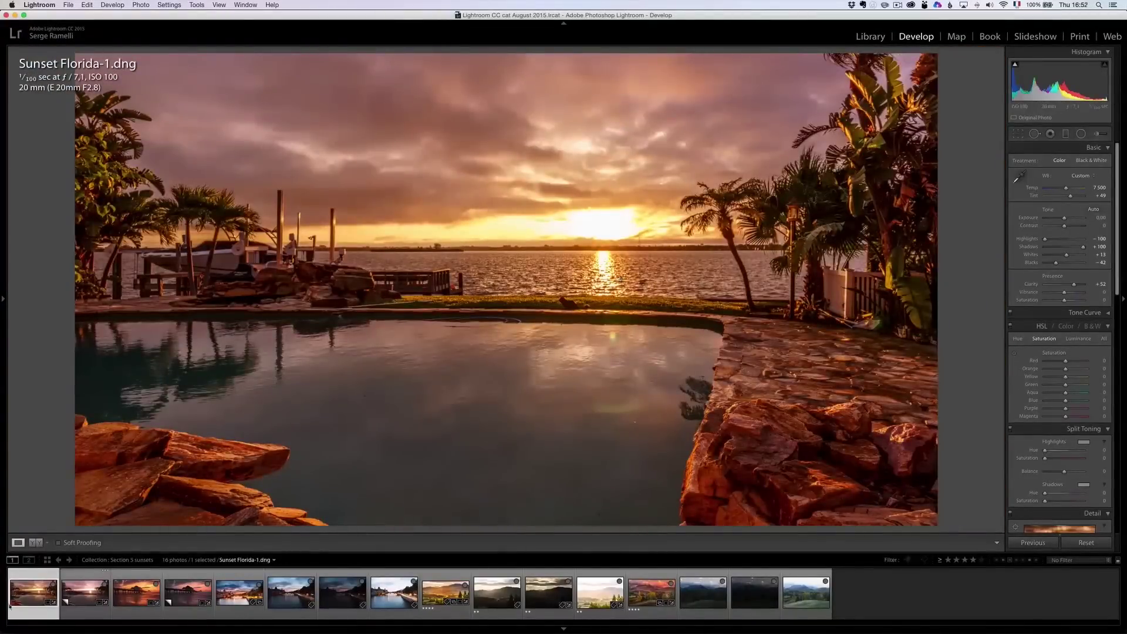
key("Right")
key("Right")
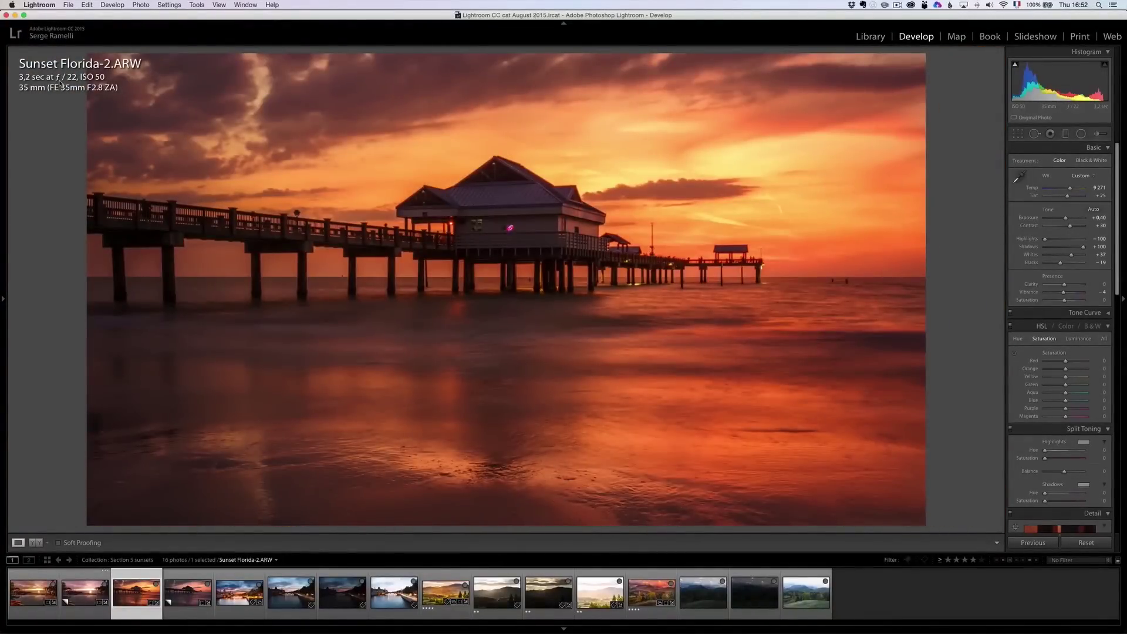
key("Right")
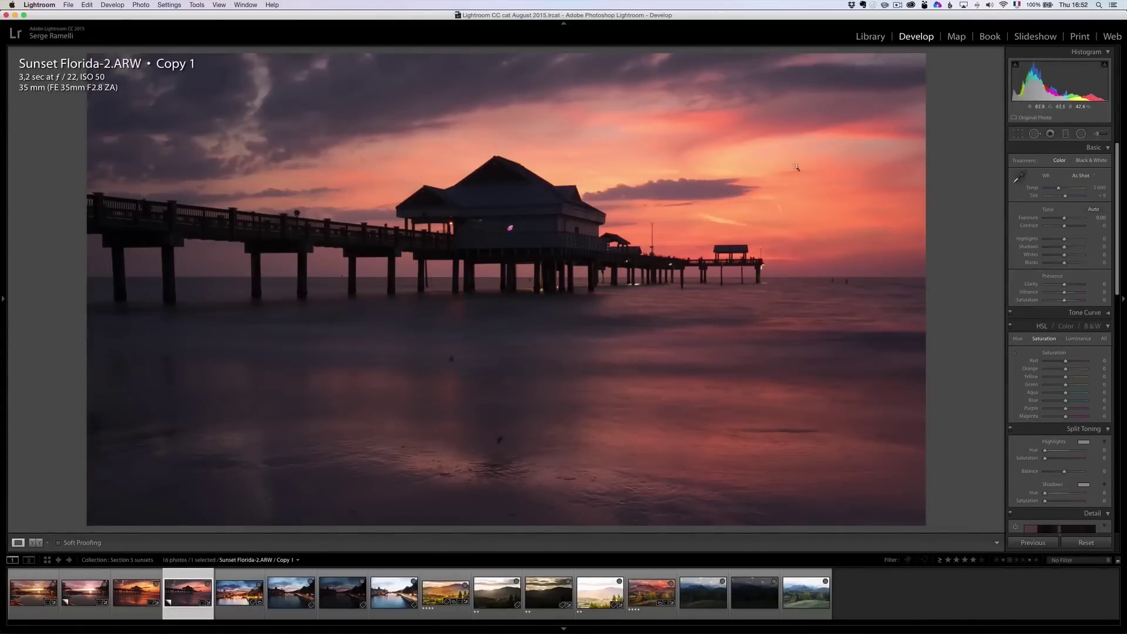
key("super+alt+v")
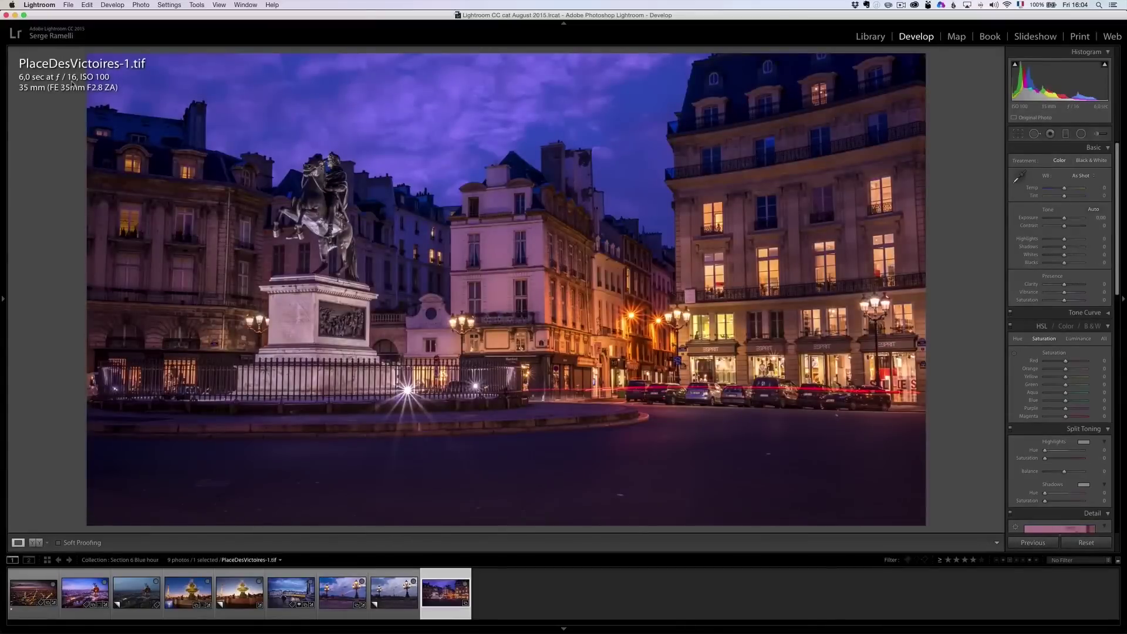
key("z")
key("z")
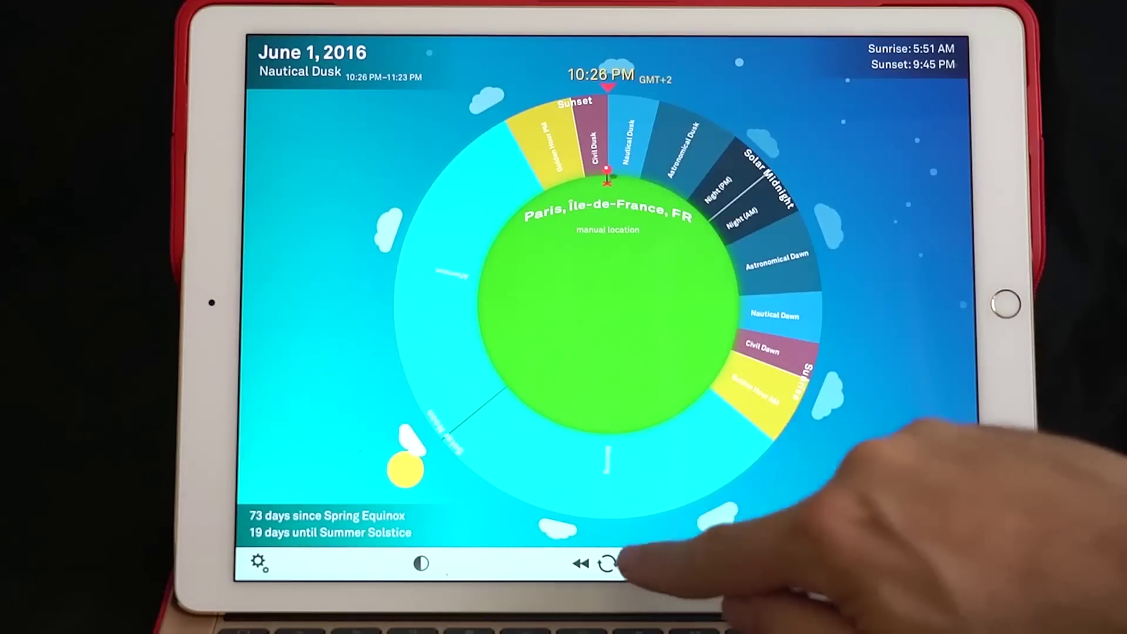
- In the Sol app on the iPad, move the Paris day dial forward to Astronomical Dusk, and go back through the earlier phases
left_click(633, 564)
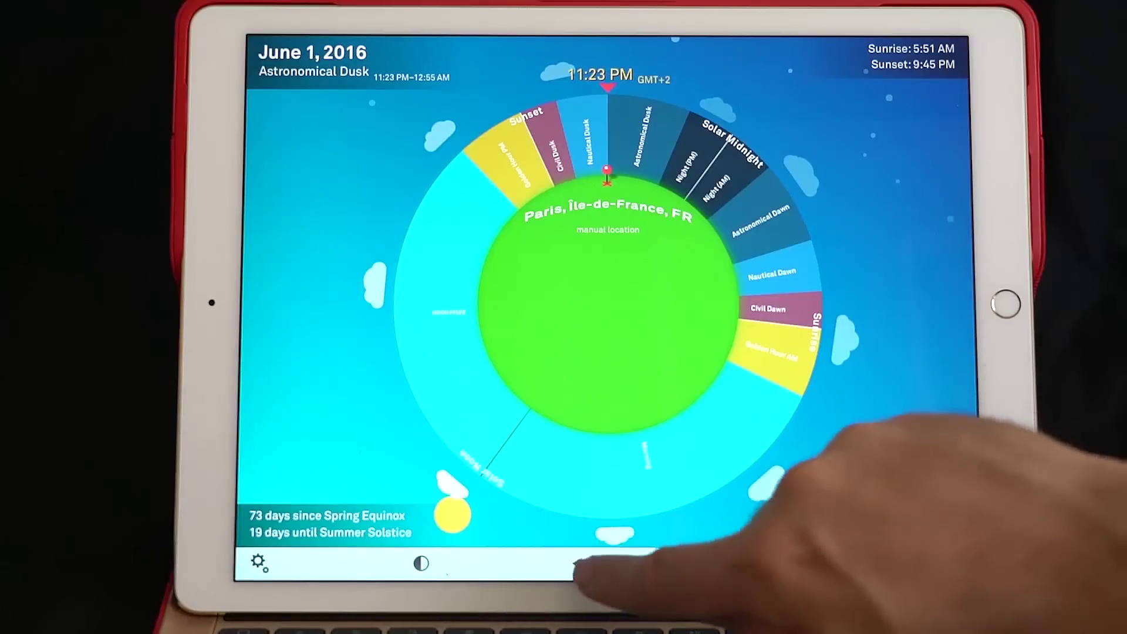
left_click(580, 564)
left_click(580, 564)
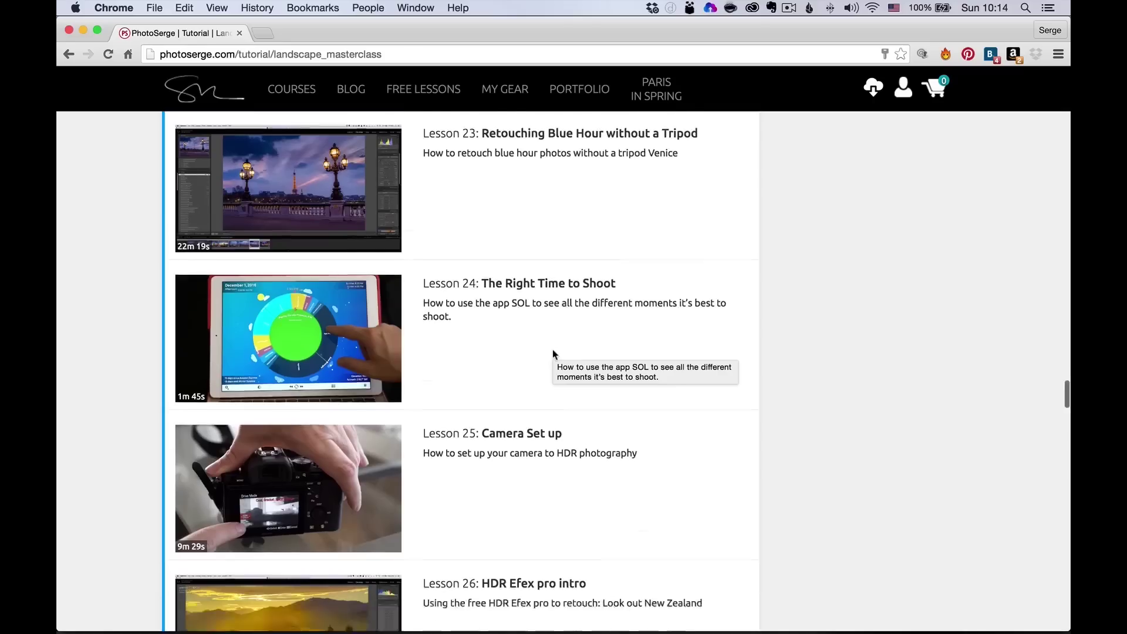
- Continue down the course's lesson list to Lesson 26 in Chrome, and lower the golden valley image's Tone Compression in HDR Efex Pro
scroll(552, 350, "down", 3)
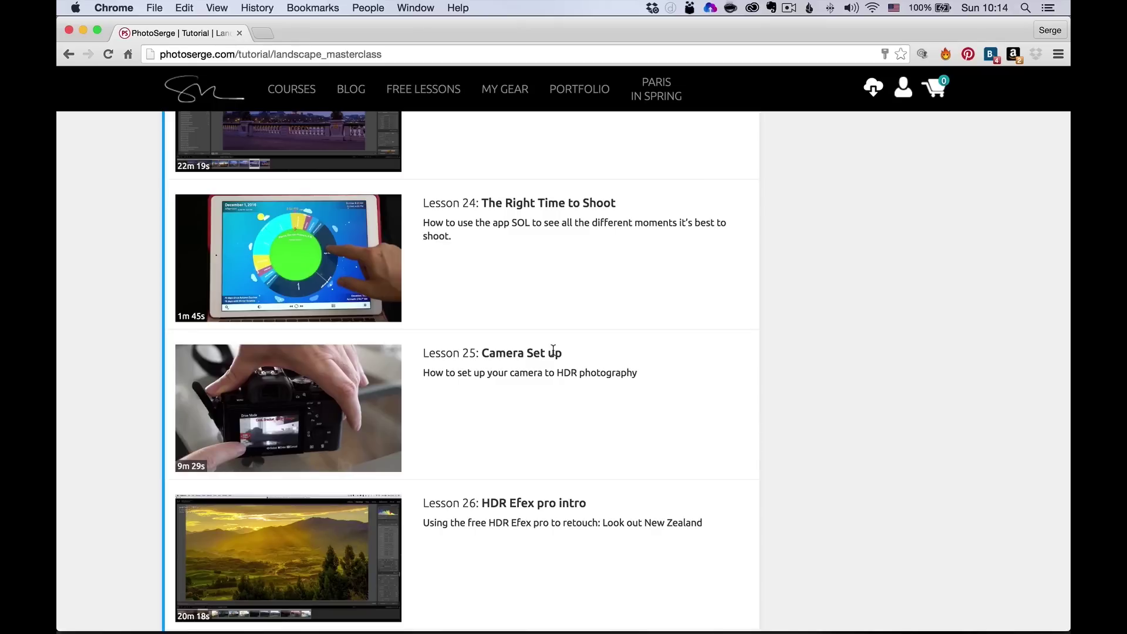
scroll(553, 350, "down", 1)
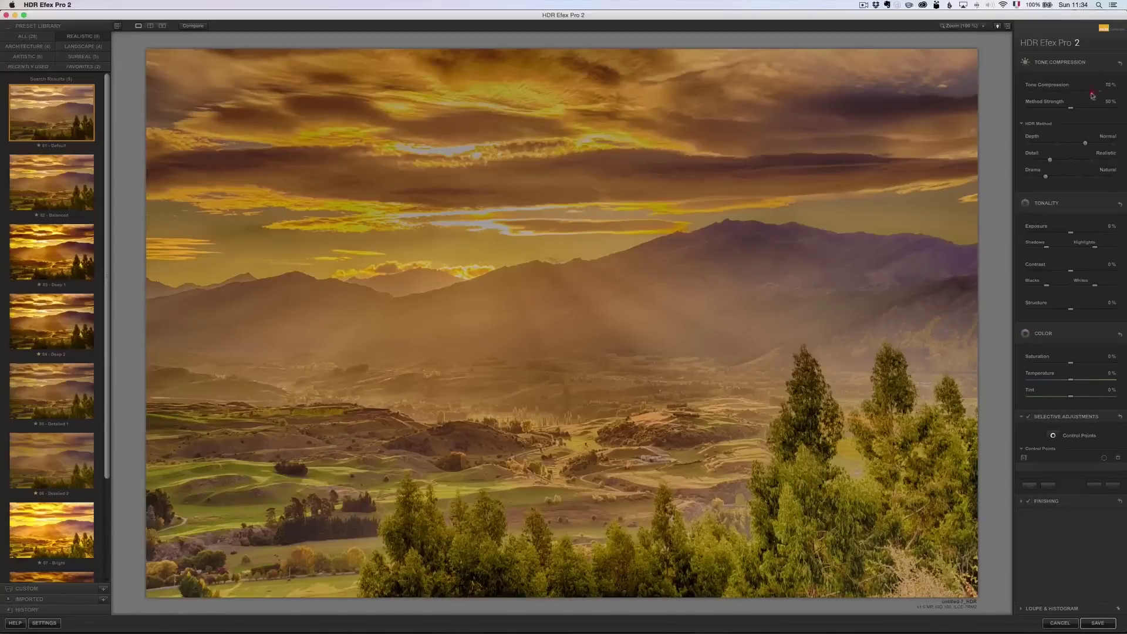
left_click_drag(1092, 94, 1019, 92)
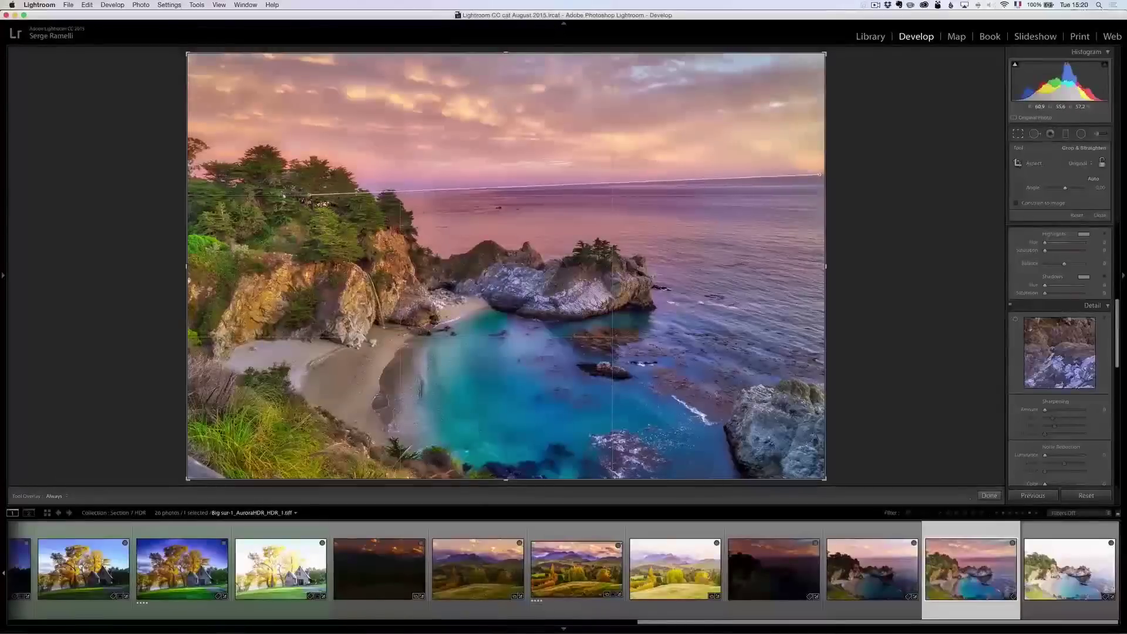
- In Lightroom, leave the crop of the Big Sur HDR photo, and view untitled-7_HDR.tif and the photo after it
key("r")
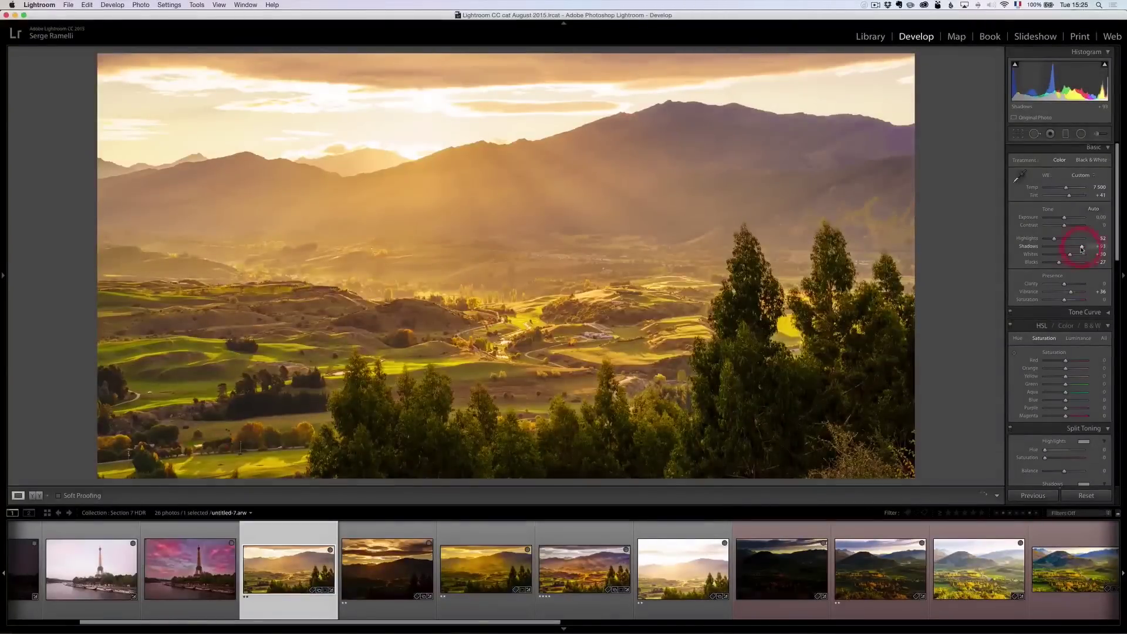
left_click(473, 563)
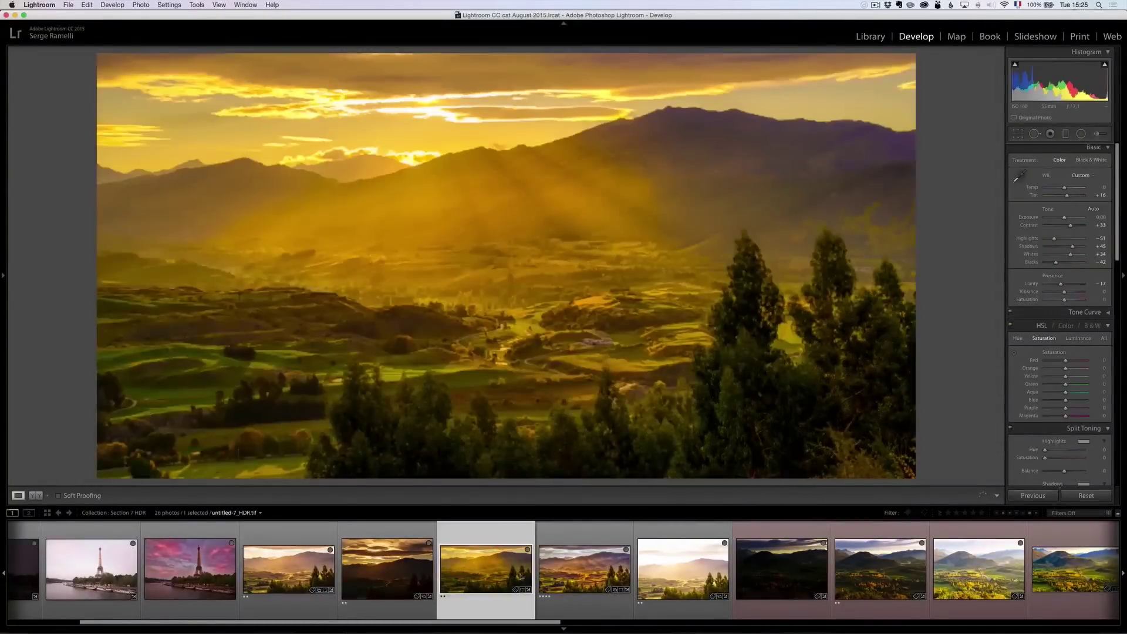
left_click(579, 570)
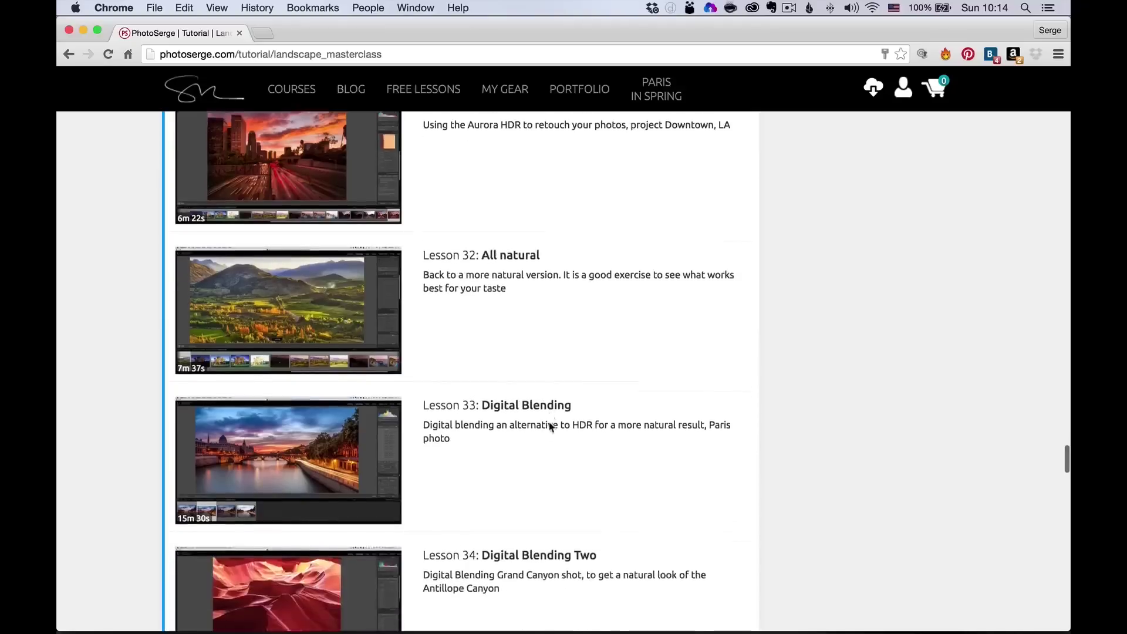
- Continue down the course page past Lessons 33 and 42 in Chrome, and view the photo following OrsayMuseumLongExposure-1.jpg in Lightroom
scroll(557, 348, "down", 2)
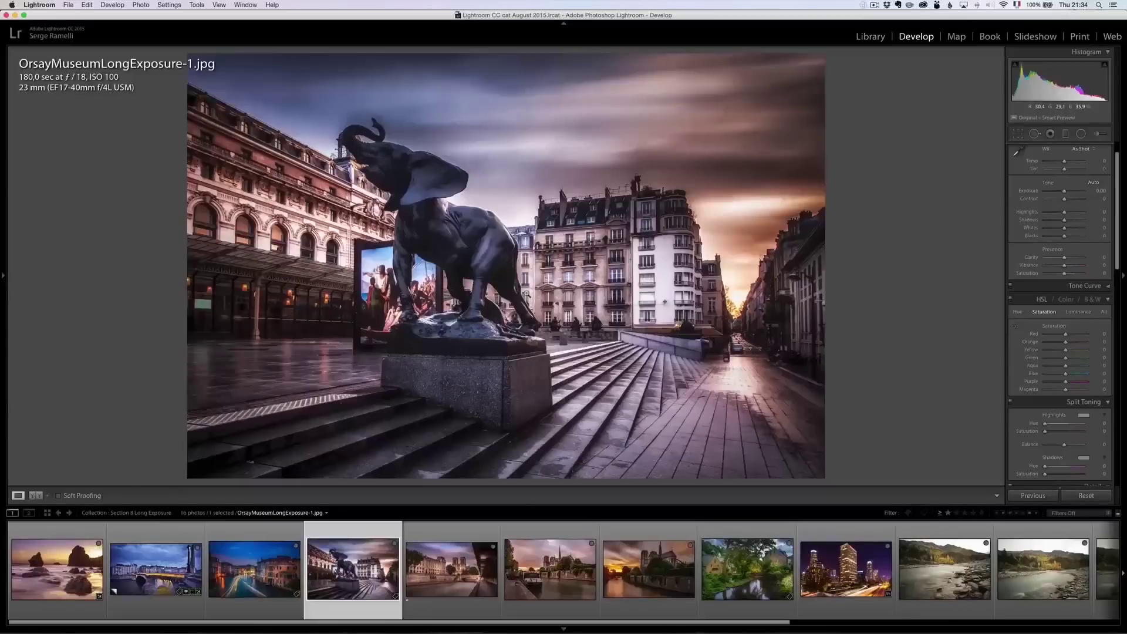
left_click(467, 574)
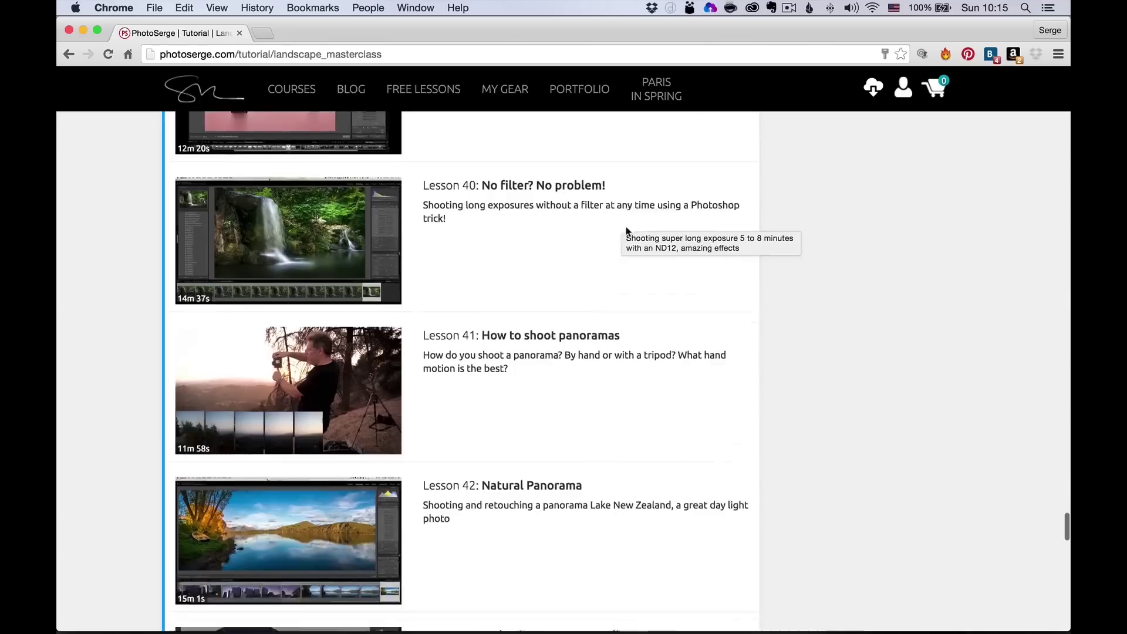
scroll(608, 352, "down", 2)
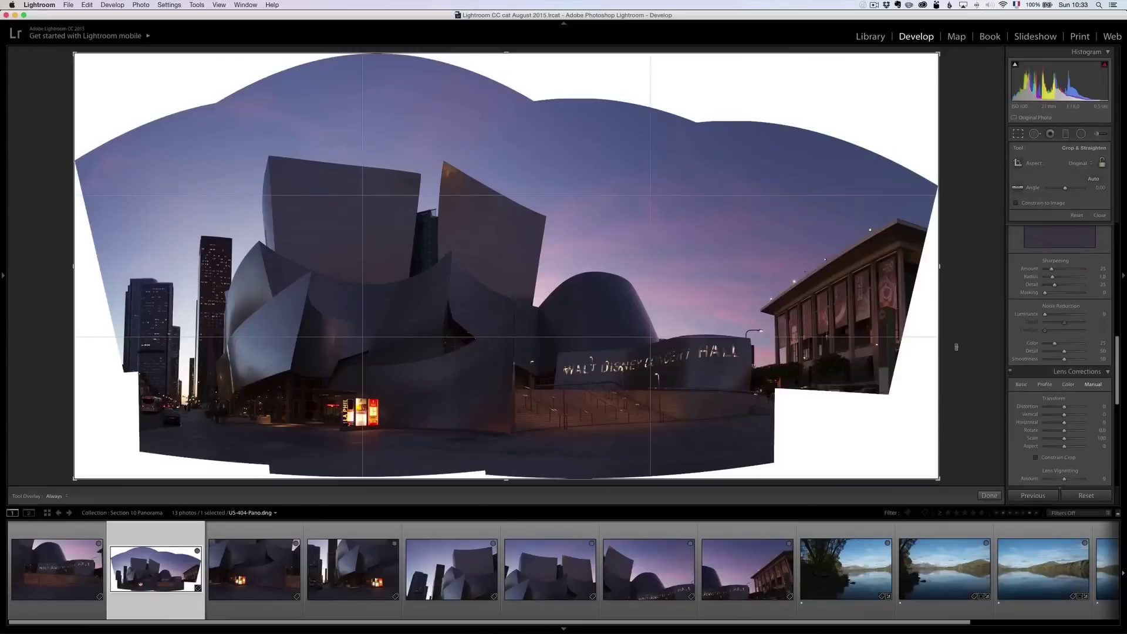
- Crop the left side of US-404-Pano.dng inward in Lightroom, and clone-stamp the pavement below the stairs on Layer 0 copy in Photoshop
left_click_drag(76, 264, 117, 264)
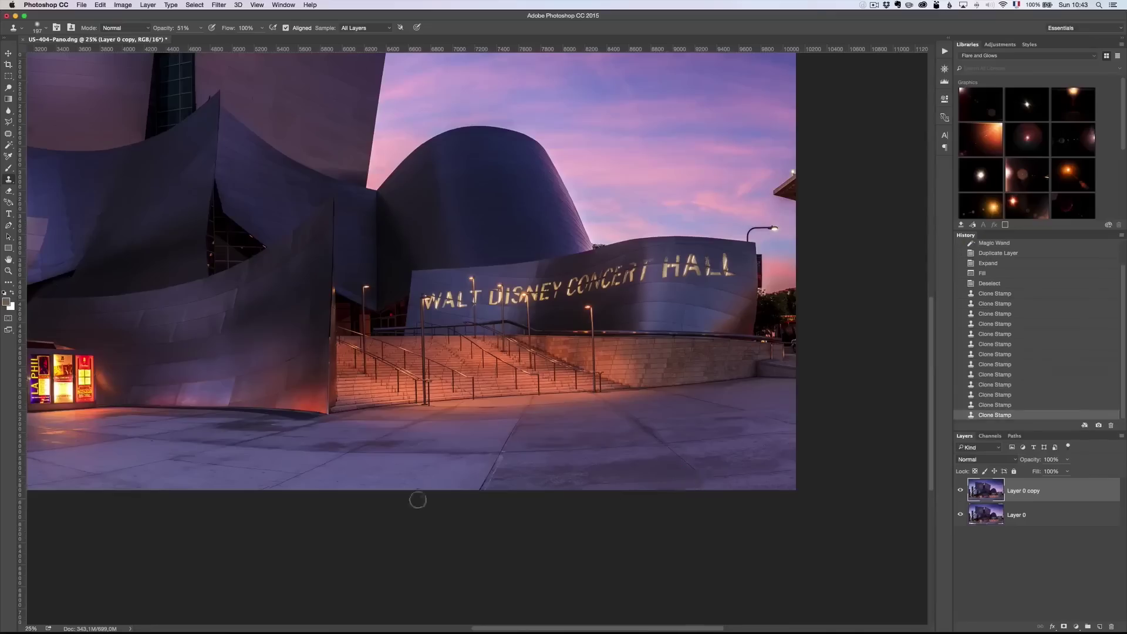
left_click(516, 414, "alt")
left_click(517, 414)
key("super+plus")
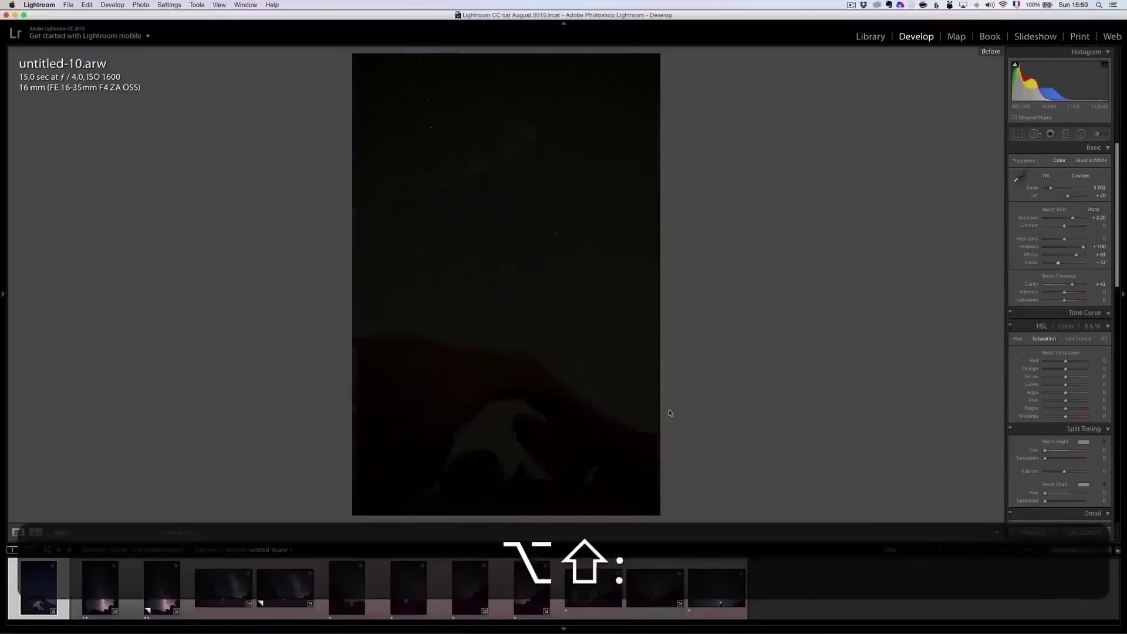
- In Lightroom, compare untitled-10.arw with its Before view, and inspect the star detail in untitled-25.dng
key("alt+shift+colon")
key("alt+shift+colon")
key("alt+shift+colon")
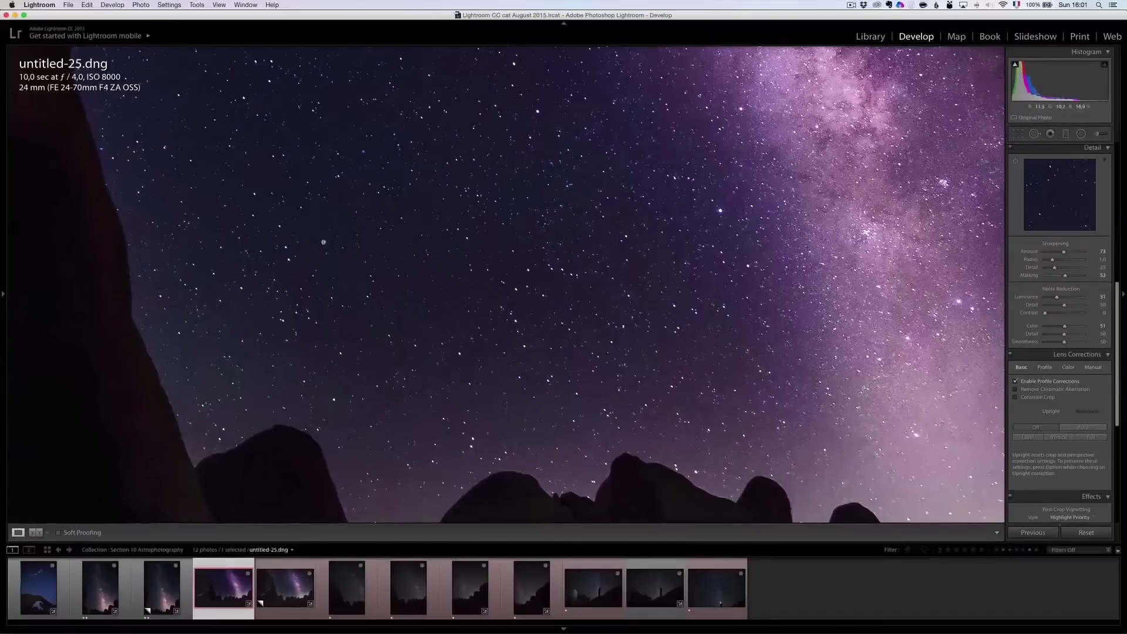
left_click(323, 242)
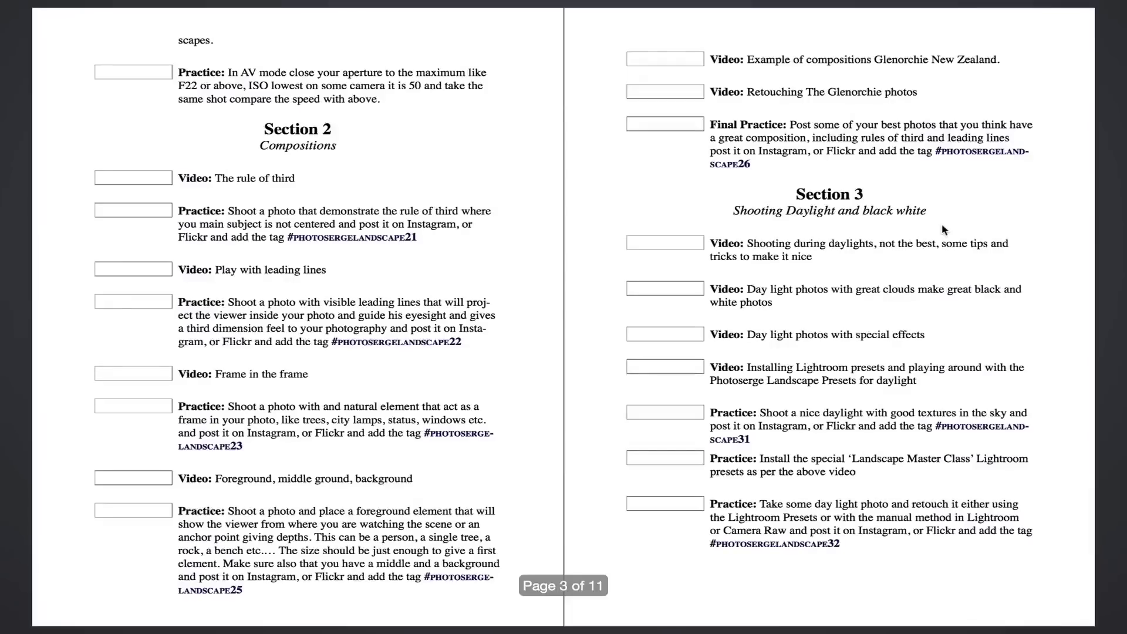
- Page through the course checklist to Section 9, and highlight the ND 1000 long exposure practice and its #PHOTOSERGELANDSCAPE91 tag
key("Right")
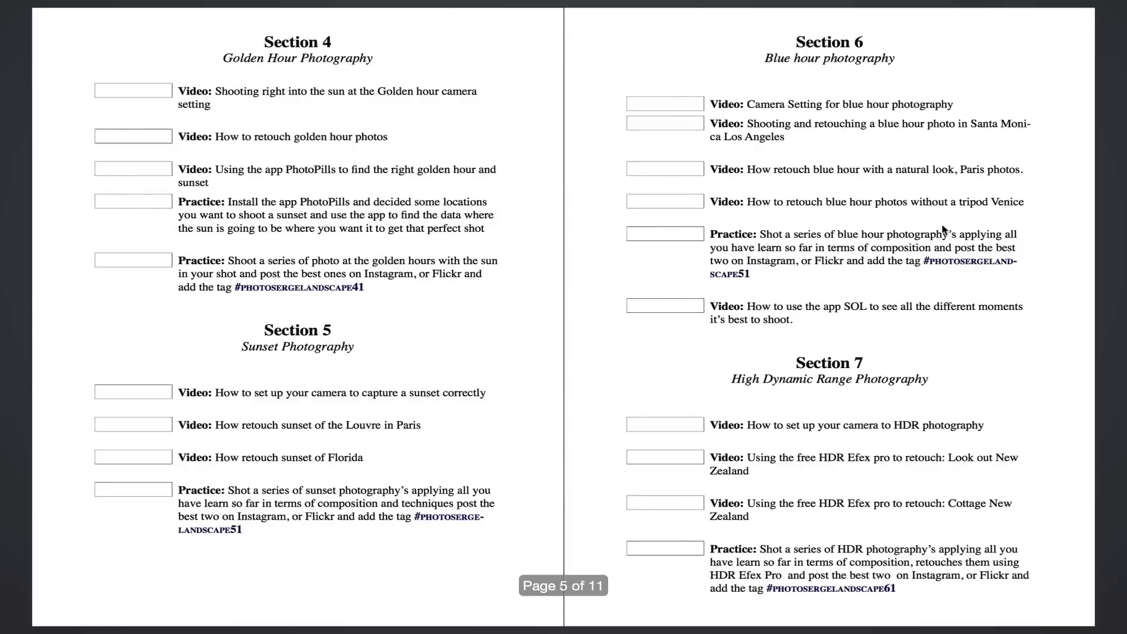
key("Right")
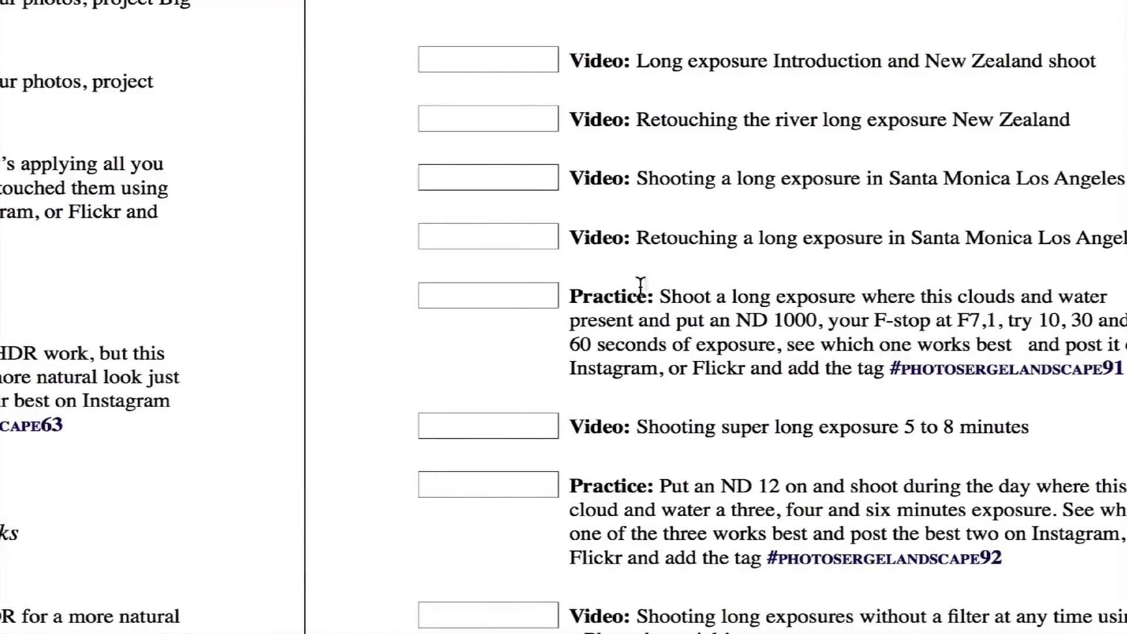
left_click_drag(603, 296, 800, 341)
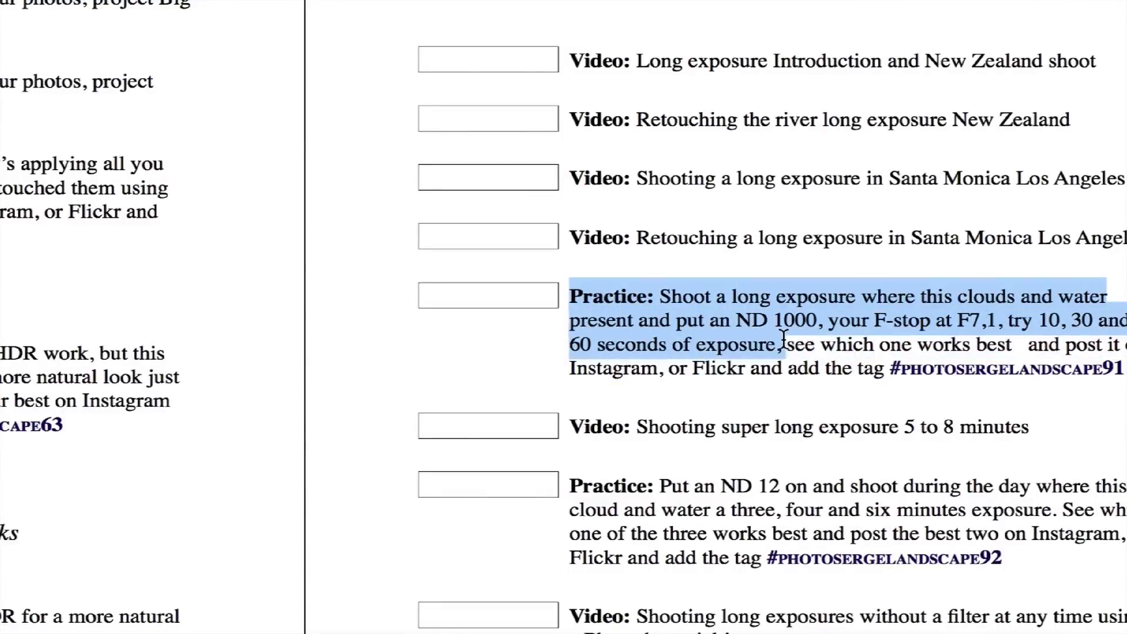
left_click(864, 408)
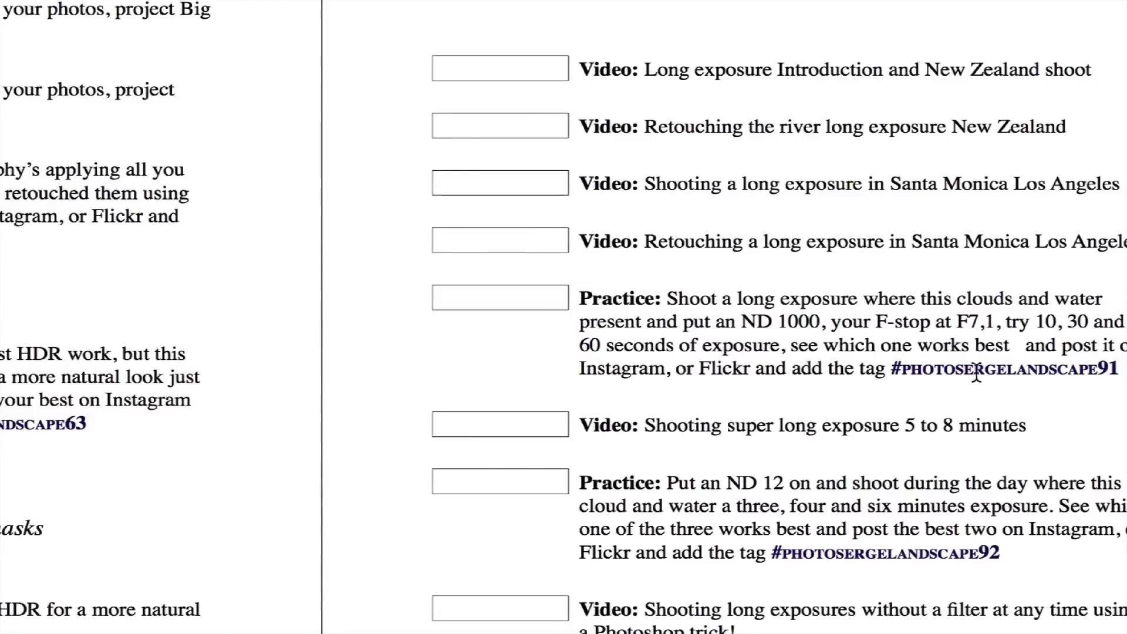
left_click_drag(893, 369, 1124, 370)
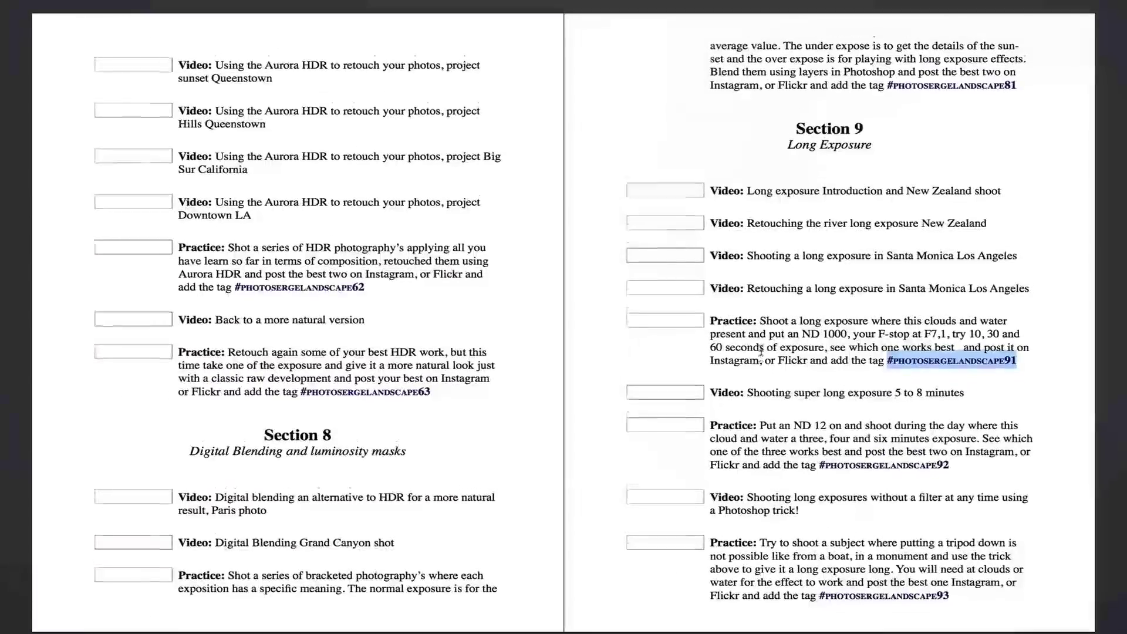
- In Chrome, browse the top posts on Instagram's photosergereview tag page, and view the orange Bagan temple photo, closing it again
scroll(697, 340, "down", 5)
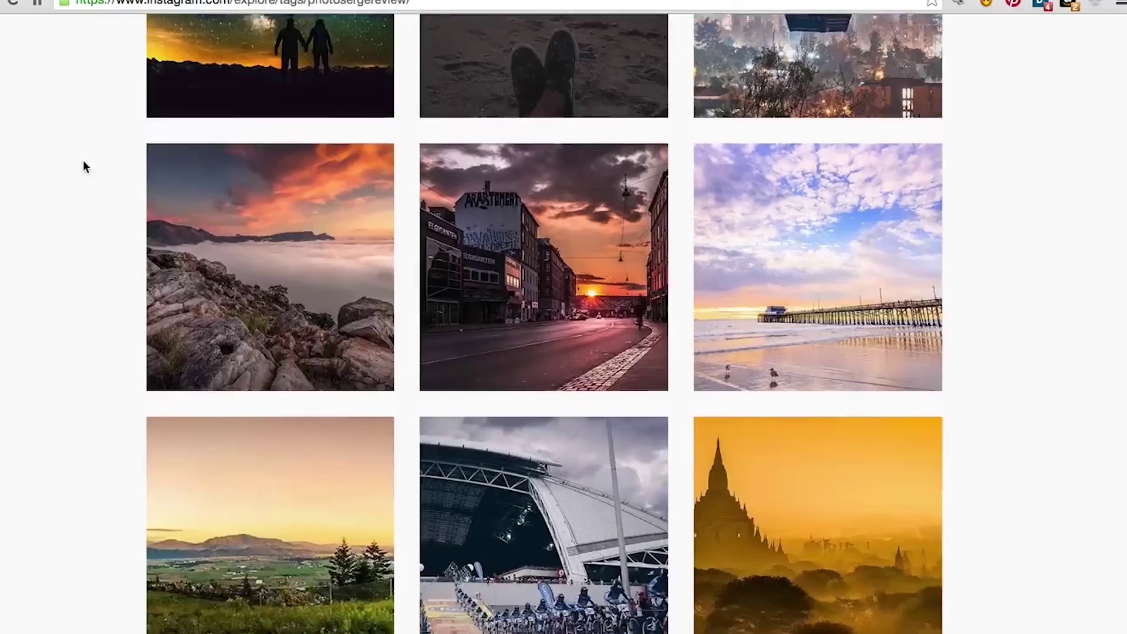
scroll(82, 155, "down", 5)
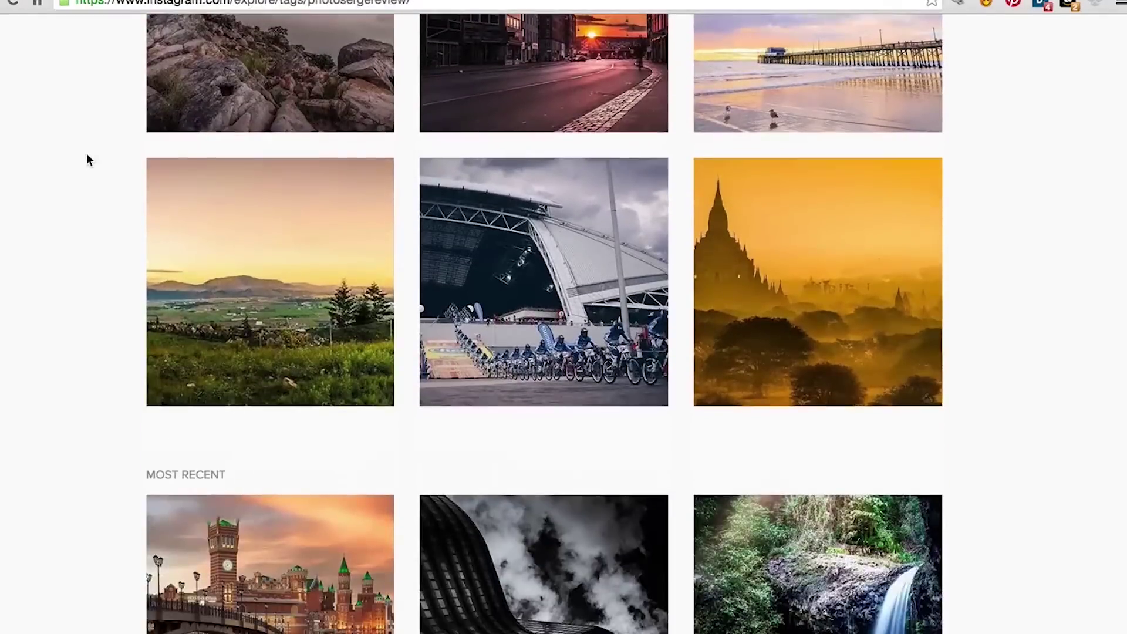
left_click(845, 247)
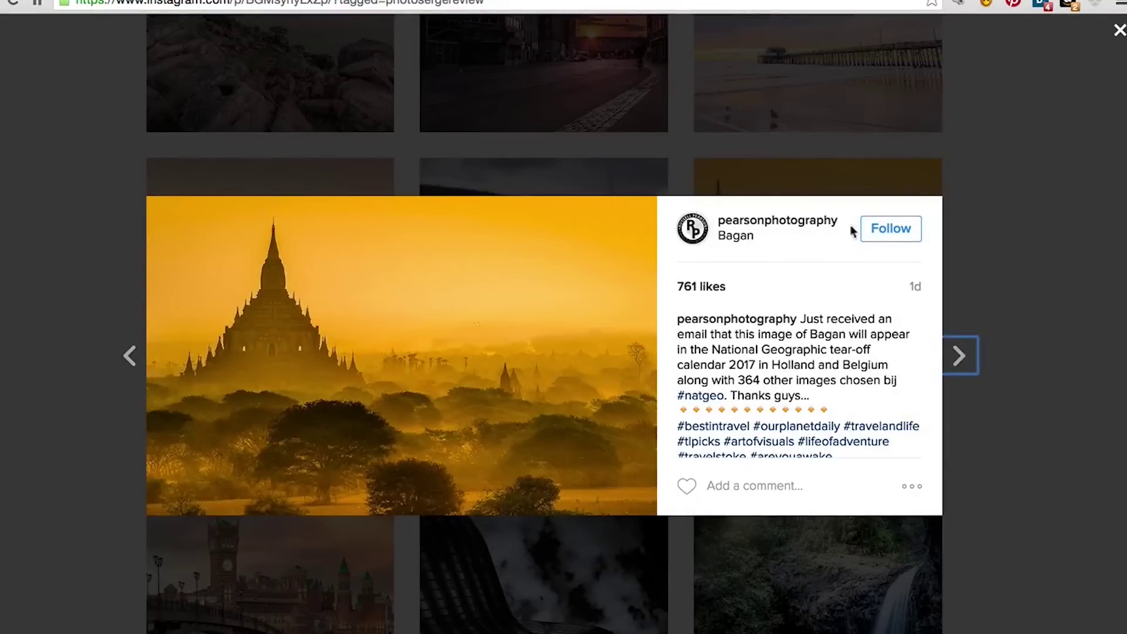
left_click(996, 207)
- Browse the most recent tagged posts, and view the Montreal night skyline photo and the domed observatory against an orange city skyline
scroll(996, 206, "down", 6)
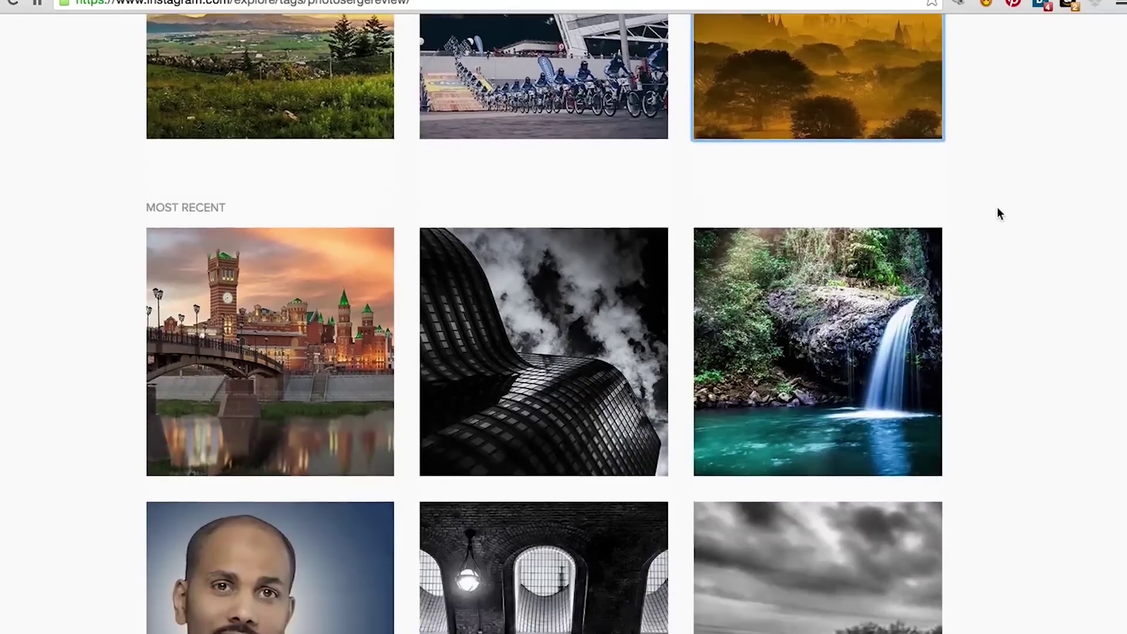
scroll(996, 206, "down", 15)
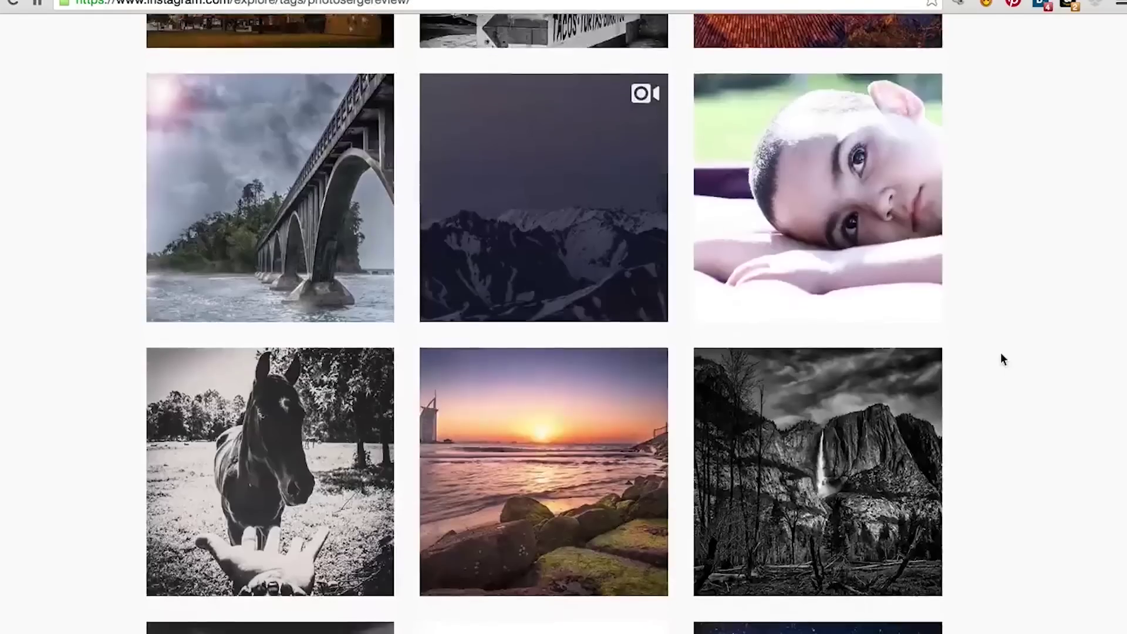
scroll(1001, 357, "down", 6)
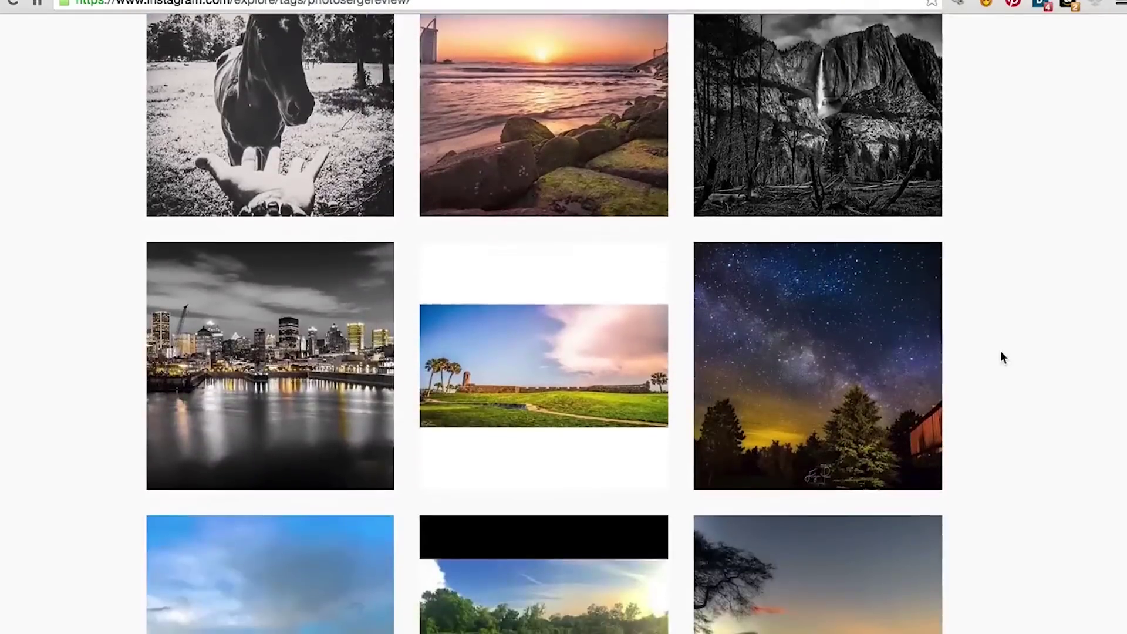
left_click(328, 352)
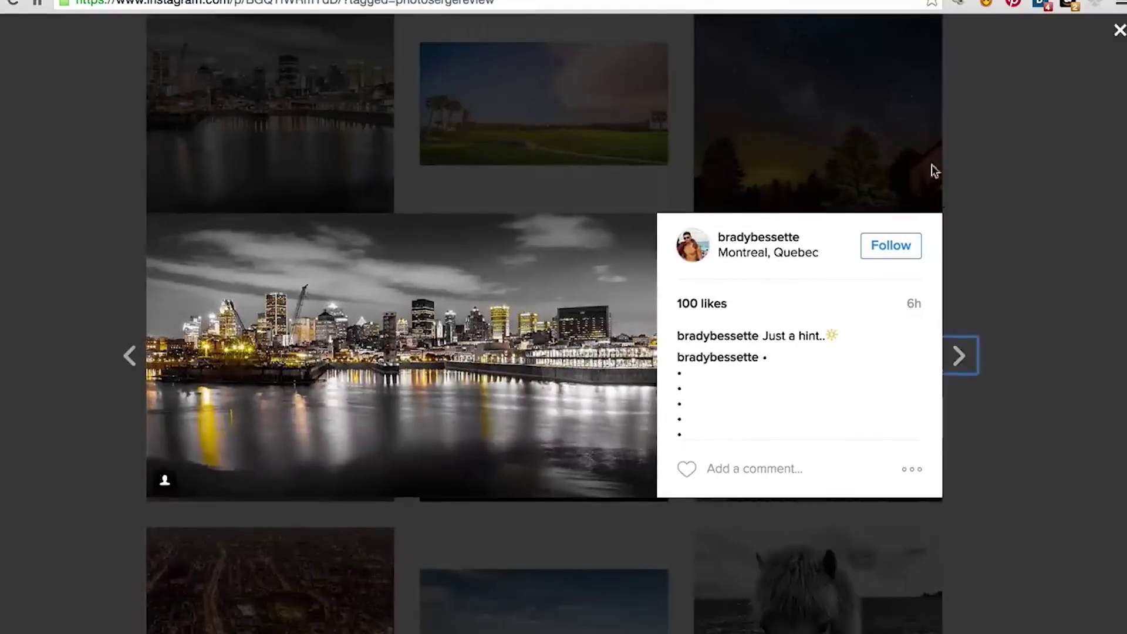
left_click(1119, 31)
scroll(939, 270, "down", 3)
left_click(407, 345)
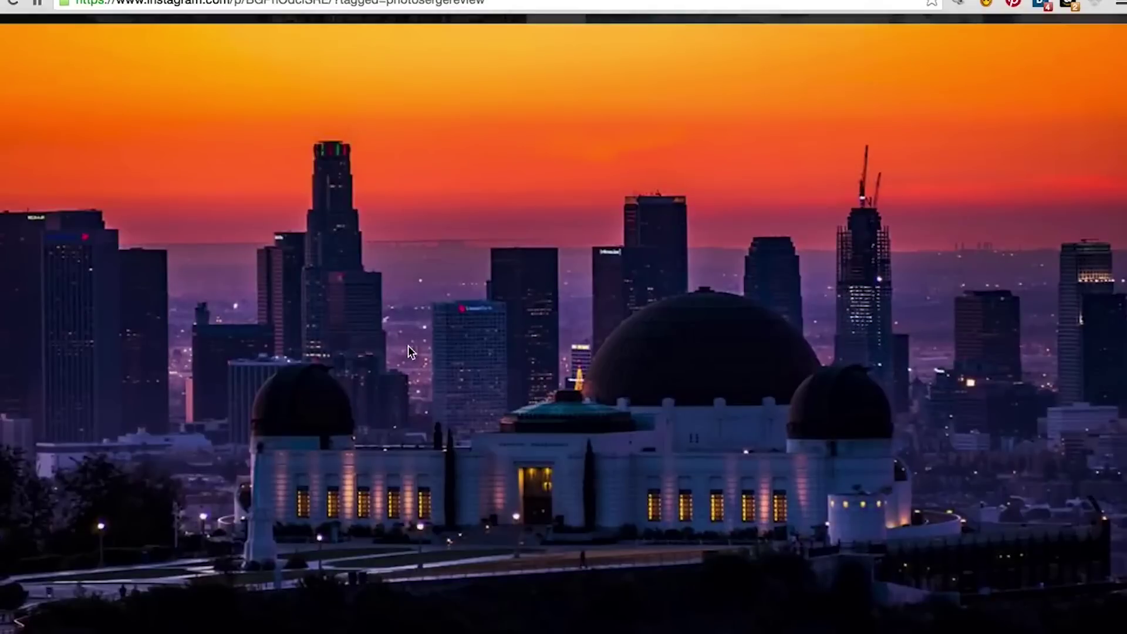